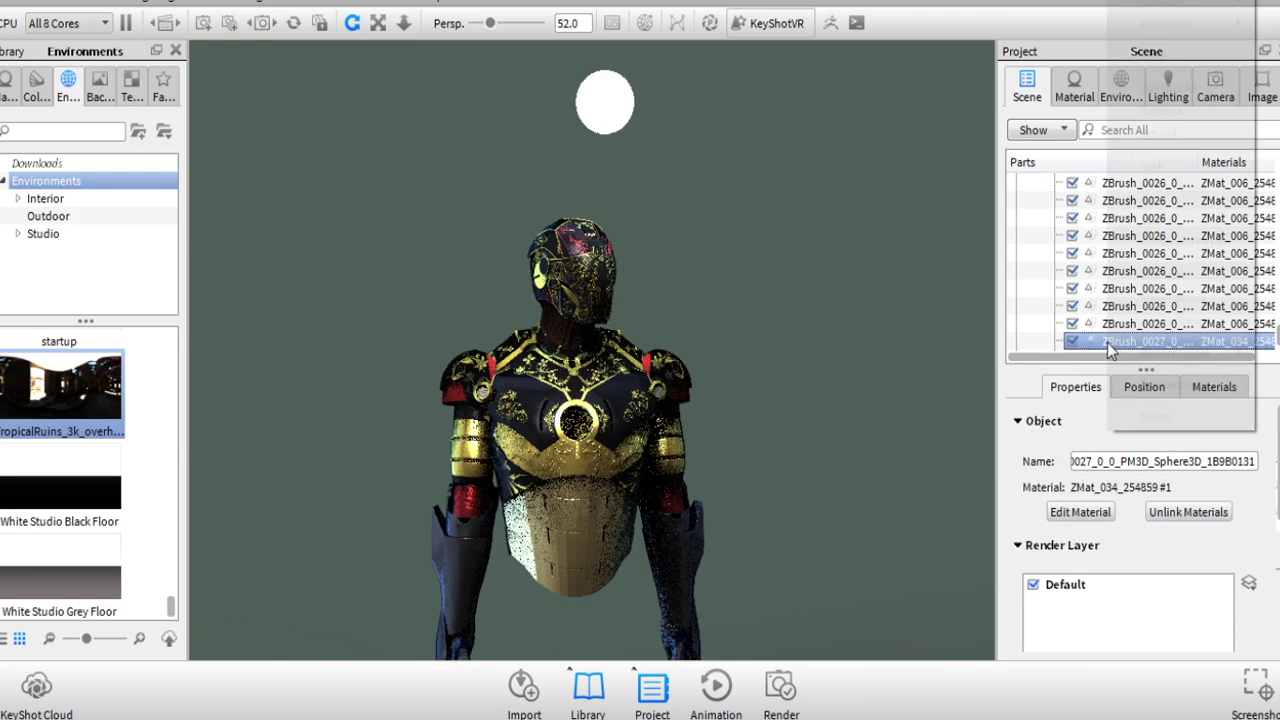
Step: Move the light sphere down from the head into the chest emblem and apply it
{"action": "right_click", "coordinate": [1071, 344]}
{"action": "left_click", "coordinate": [1166, 52]}
{"action": "left_click_drag", "start_coordinate": [606, 55], "coordinate": [600, 290]}
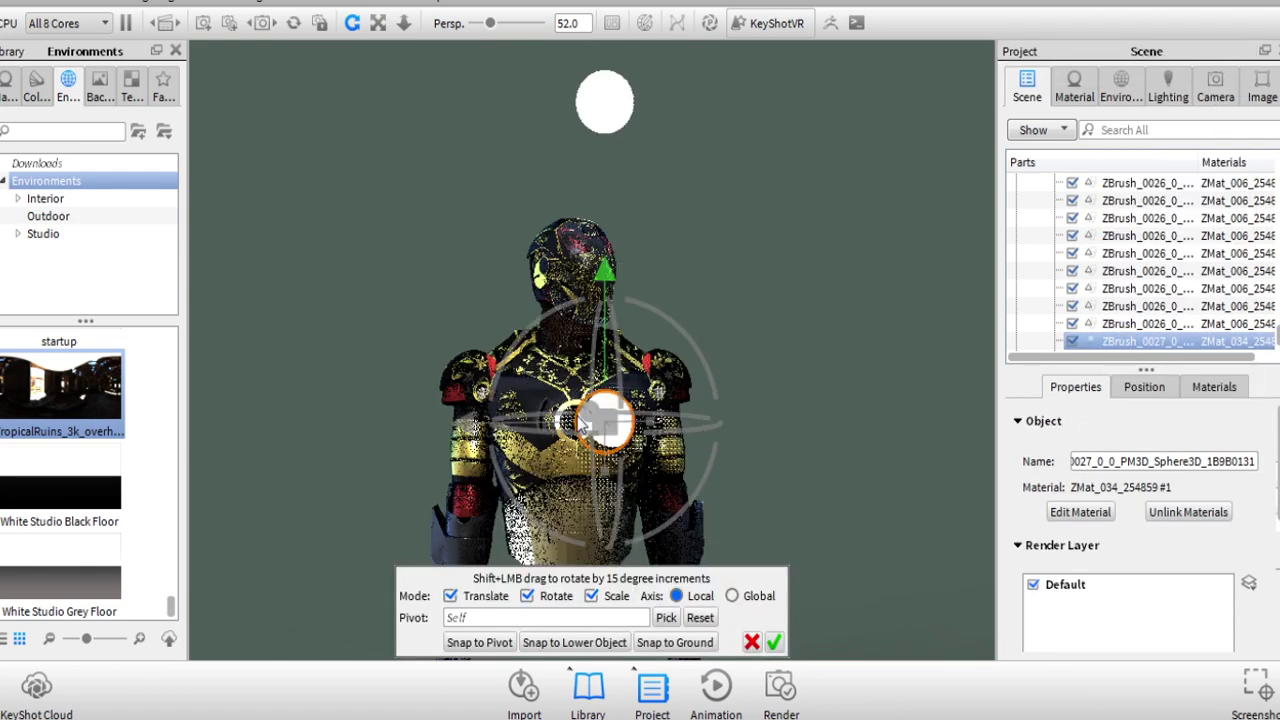
{"action": "scroll", "coordinate": [731, 291], "scroll_direction": "up", "scroll_amount": 5}
{"action": "left_click_drag", "start_coordinate": [483, 537], "coordinate": [447, 543]}
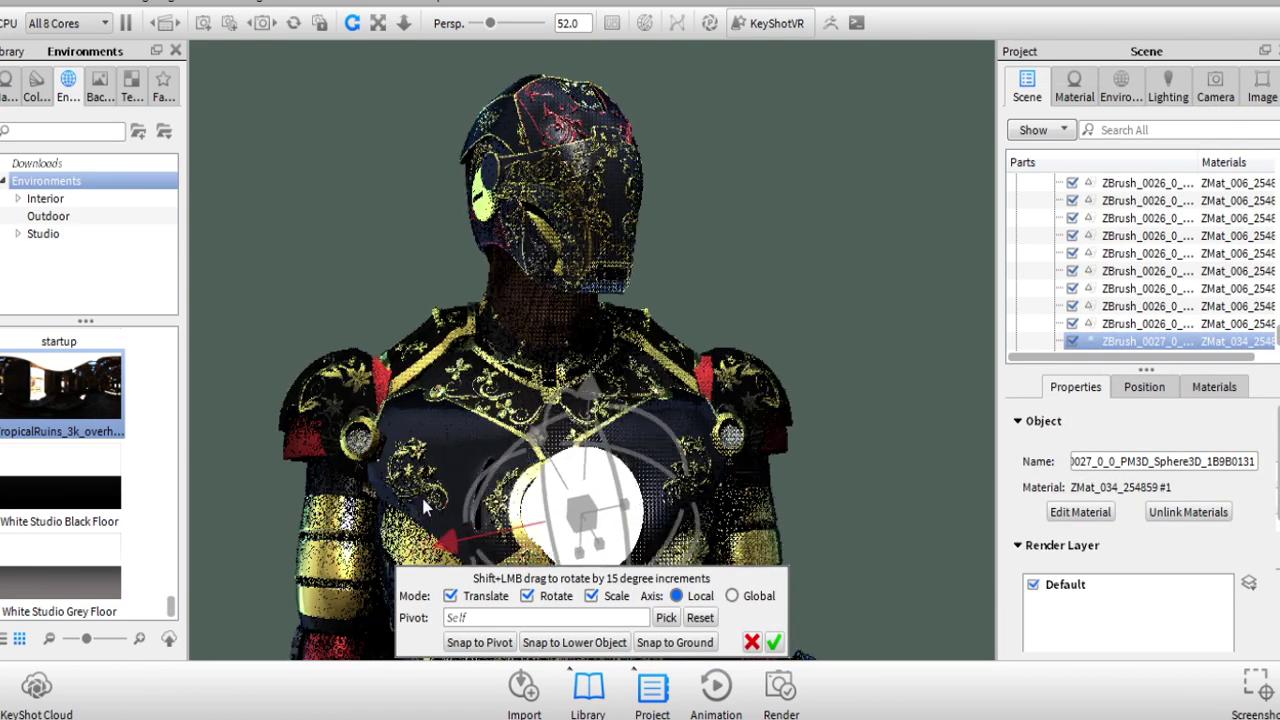
{"action": "left_click", "coordinate": [773, 642]}
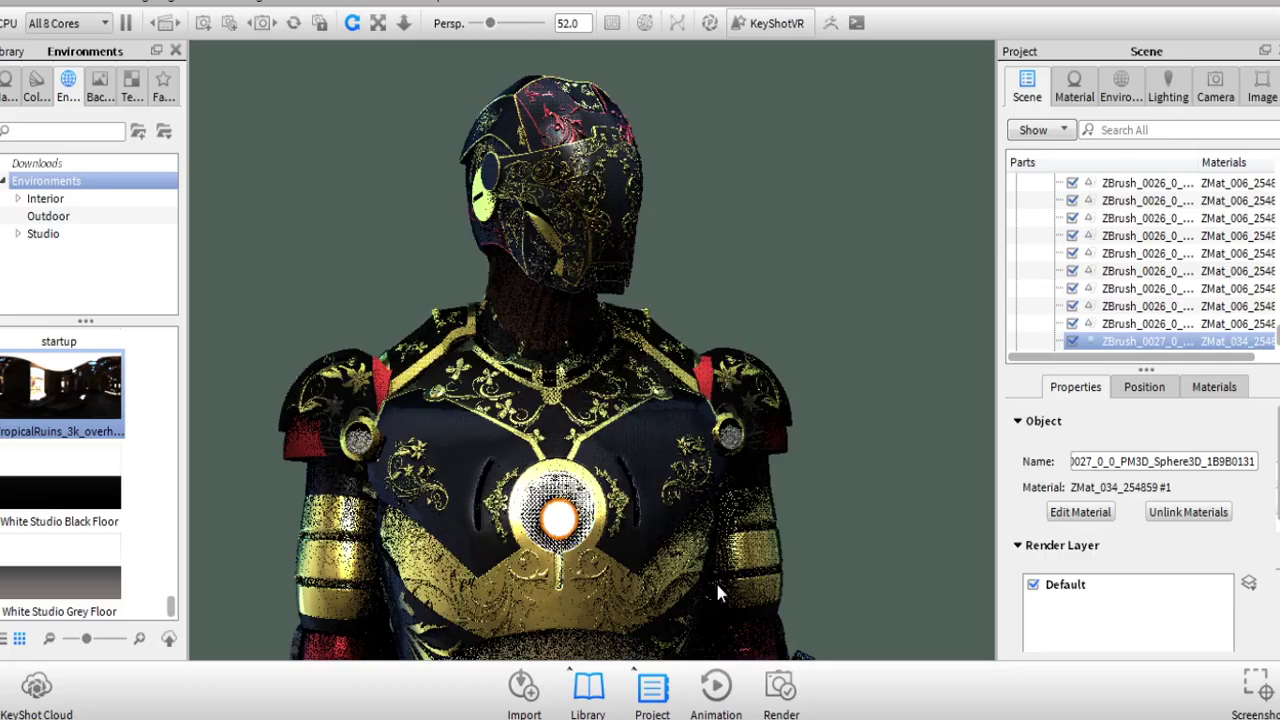
{"action": "scroll", "coordinate": [684, 305], "scroll_direction": "up", "scroll_amount": 5}
Step: Isolate the sphere with Show Only to check it, then restore all parts with Show All
{"action": "right_click", "coordinate": [685, 307]}
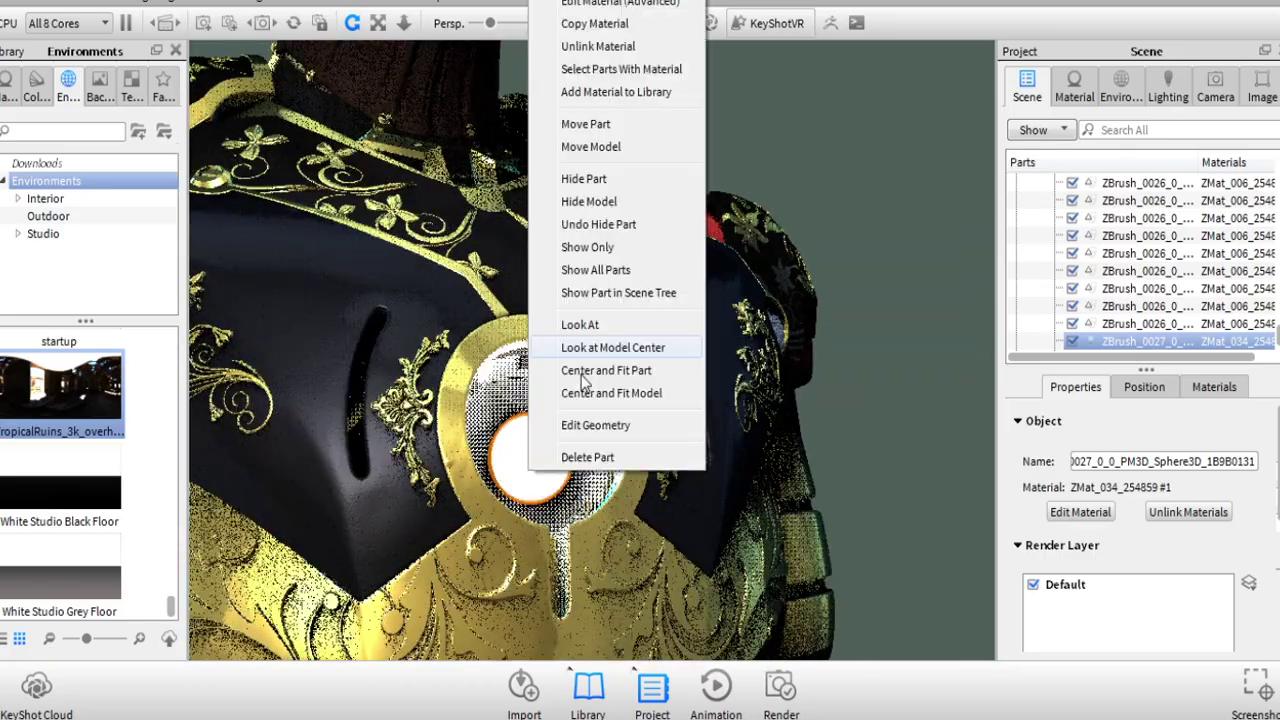
{"action": "left_click", "coordinate": [580, 203]}
{"action": "right_click", "coordinate": [850, 110]}
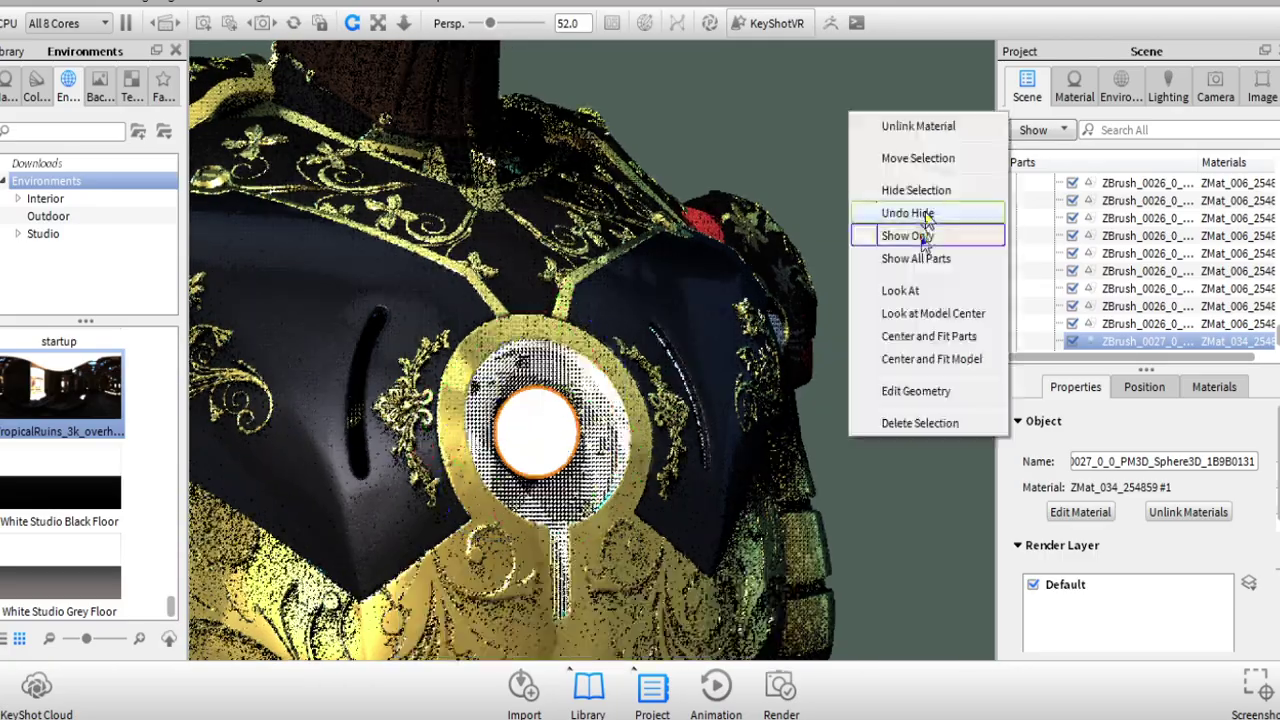
{"action": "left_click", "coordinate": [924, 236]}
{"action": "right_click", "coordinate": [897, 284]}
{"action": "left_click", "coordinate": [952, 417]}
Step: Fine-tune the sphere's spot inside the chest emblem and apply the final placement
{"action": "right_click", "coordinate": [543, 468]}
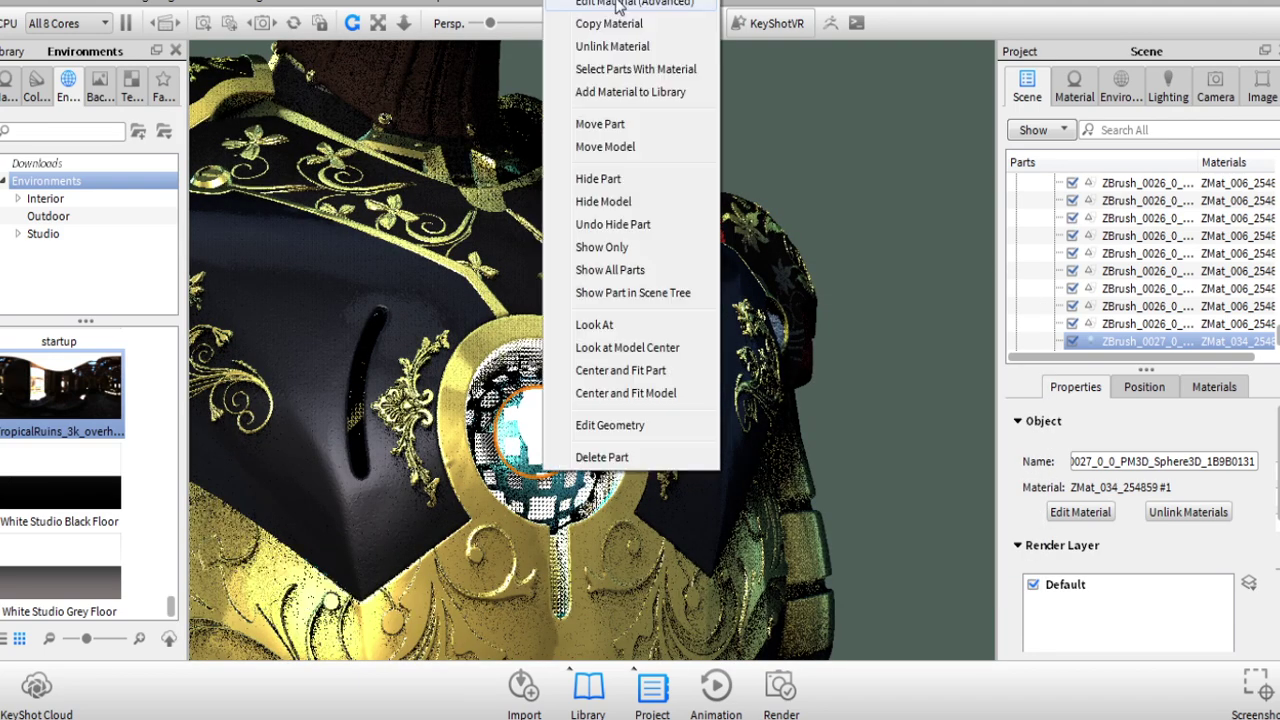
{"action": "left_click", "coordinate": [606, 125]}
{"action": "left_click_drag", "start_coordinate": [521, 433], "coordinate": [583, 363]}
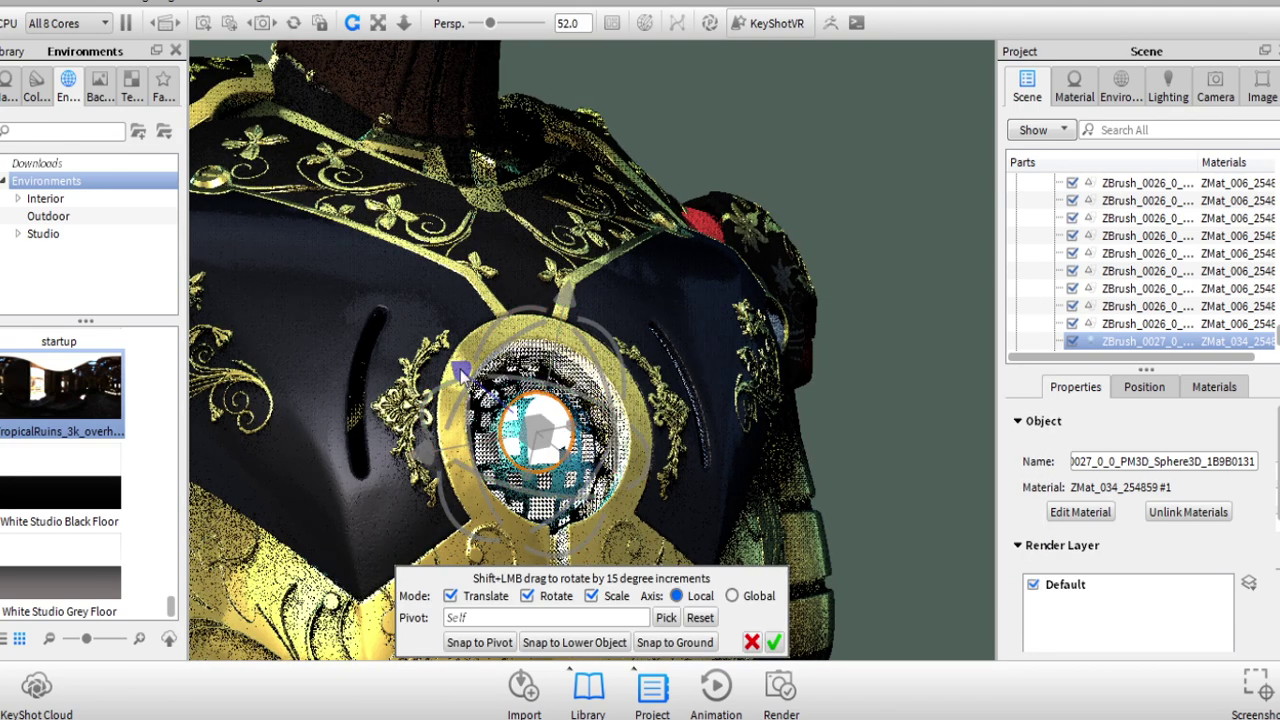
{"action": "left_click", "coordinate": [775, 643]}
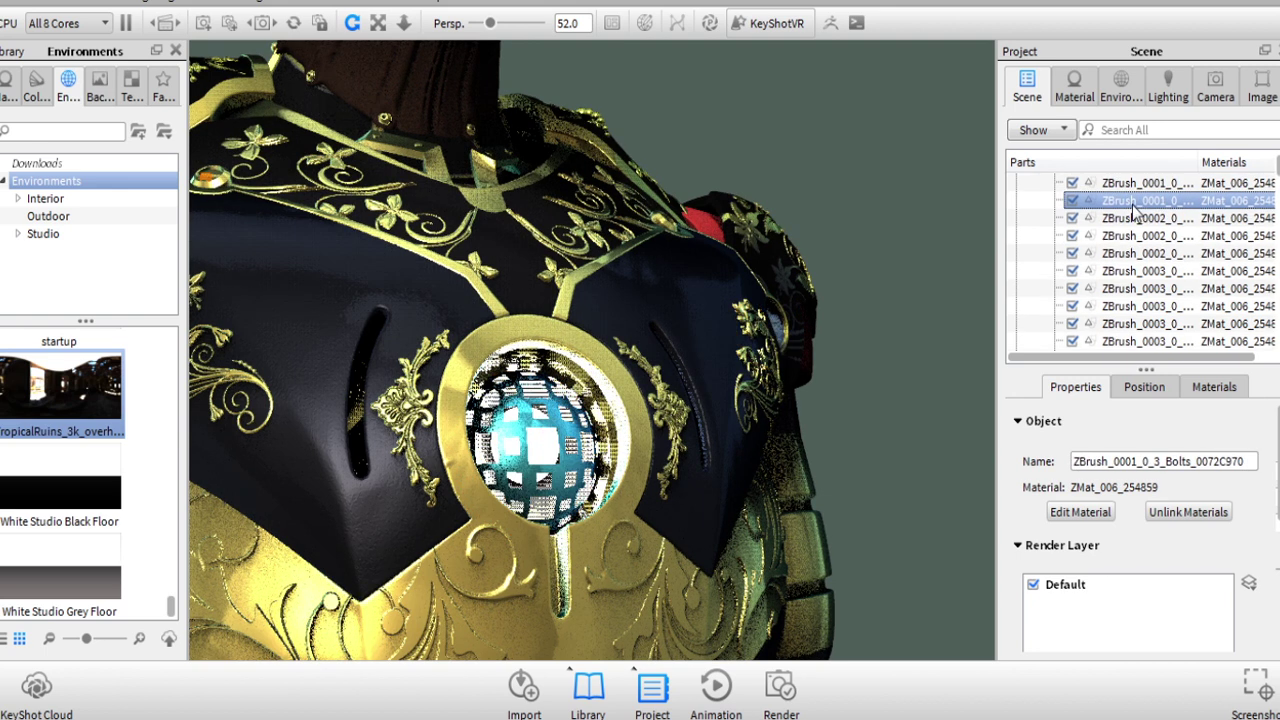
Step: Select the three ZBrush_0002 lens parts and change their material type to Glass
{"action": "left_click", "coordinate": [1137, 229]}
{"action": "right_click", "coordinate": [1143, 255]}
{"action": "left_click", "coordinate": [1060, 294]}
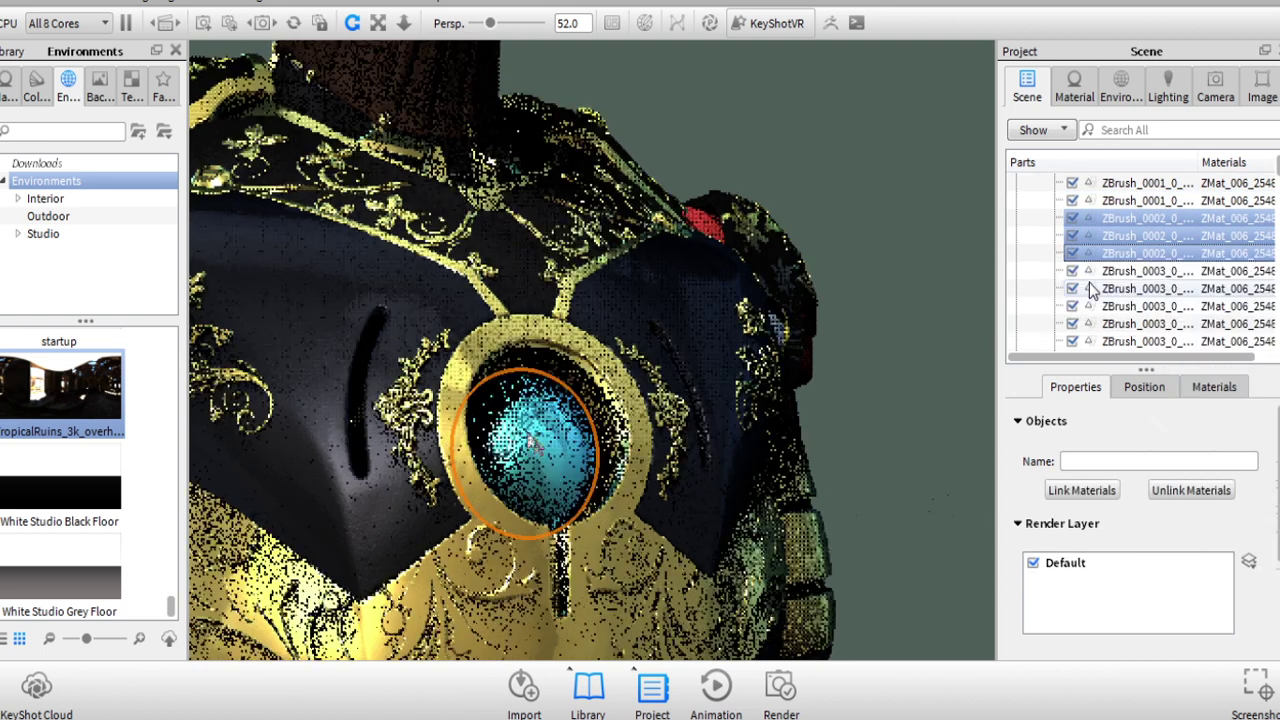
{"action": "right_click", "coordinate": [532, 440]}
{"action": "right_click", "coordinate": [597, 465]}
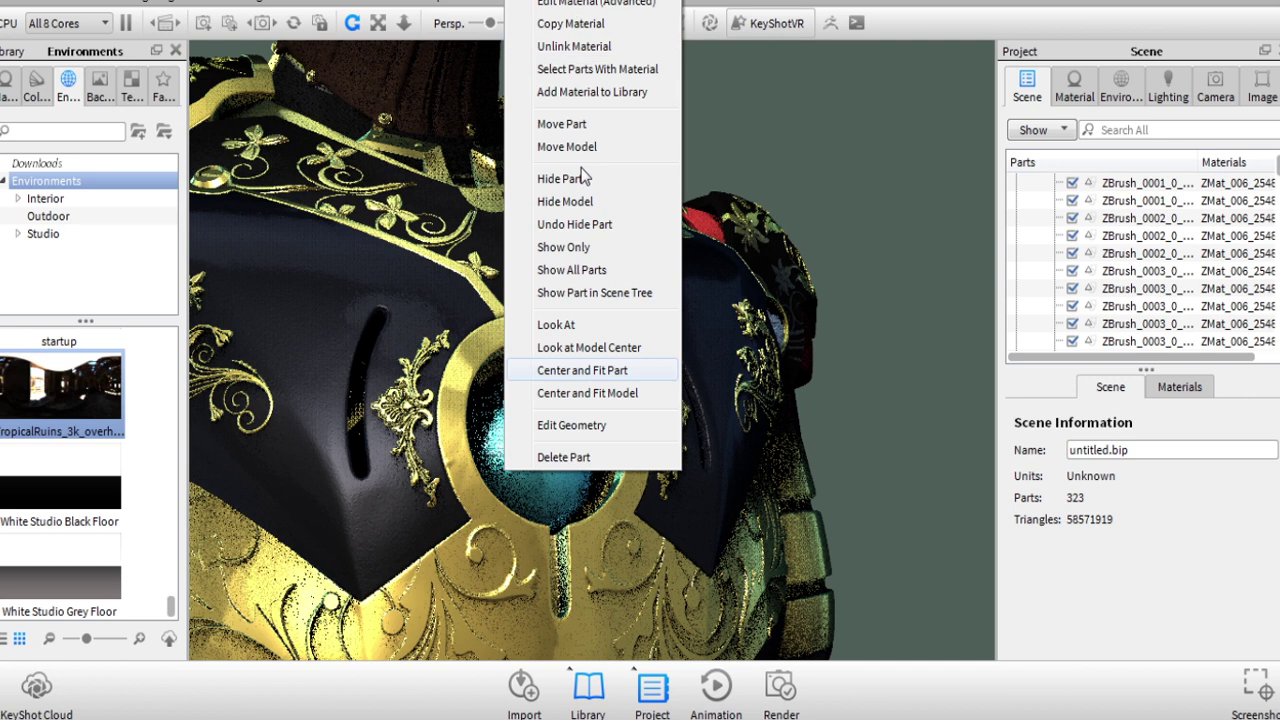
{"action": "left_click", "coordinate": [634, 43]}
{"action": "left_click", "coordinate": [1210, 243]}
{"action": "left_click", "coordinate": [1170, 349]}
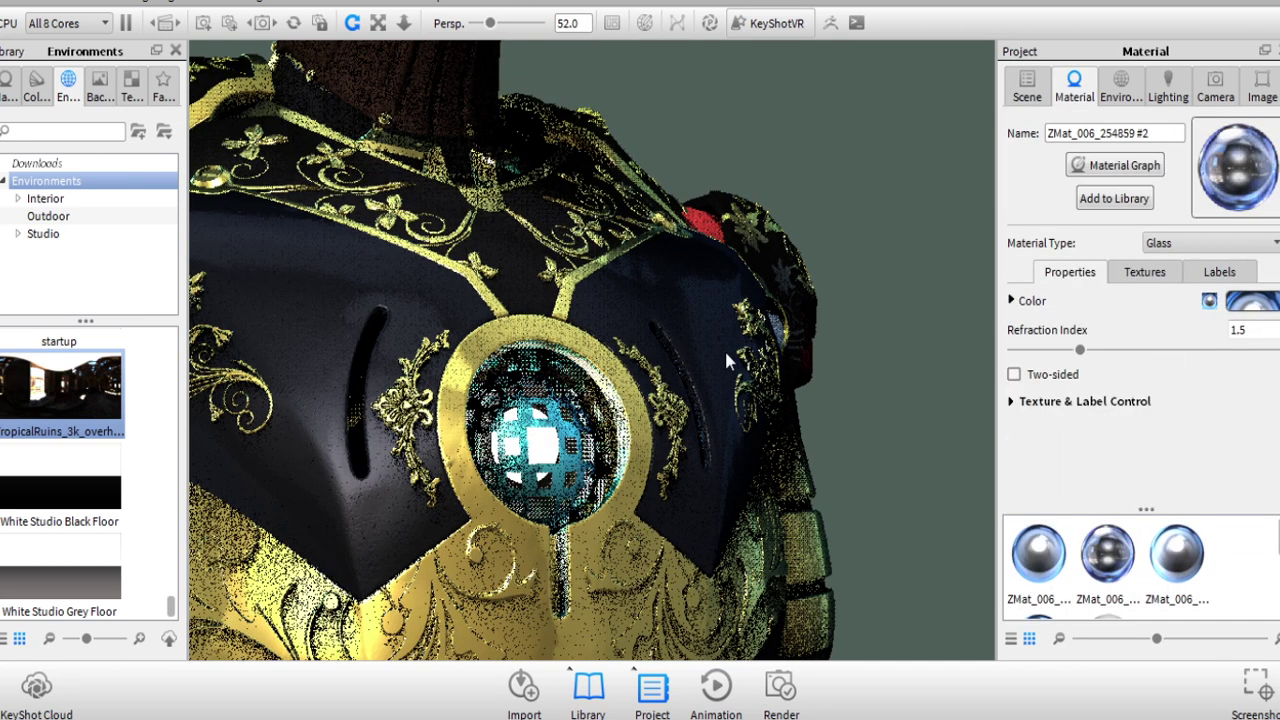
{"action": "left_click", "coordinate": [1028, 86]}
Step: Set the lens parts' material type to Solid Glass
{"action": "left_click", "coordinate": [1150, 253]}
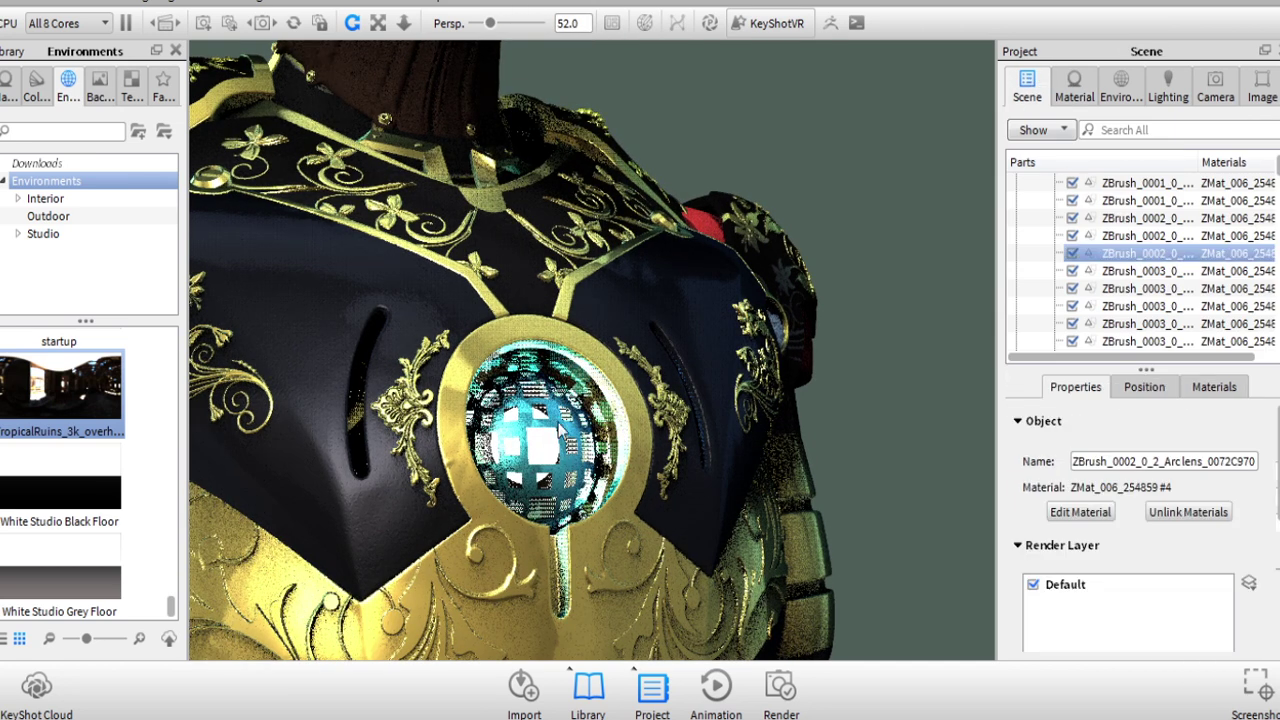
{"action": "left_click", "coordinate": [1137, 253], "text": "shift"}
{"action": "right_click", "coordinate": [1137, 256]}
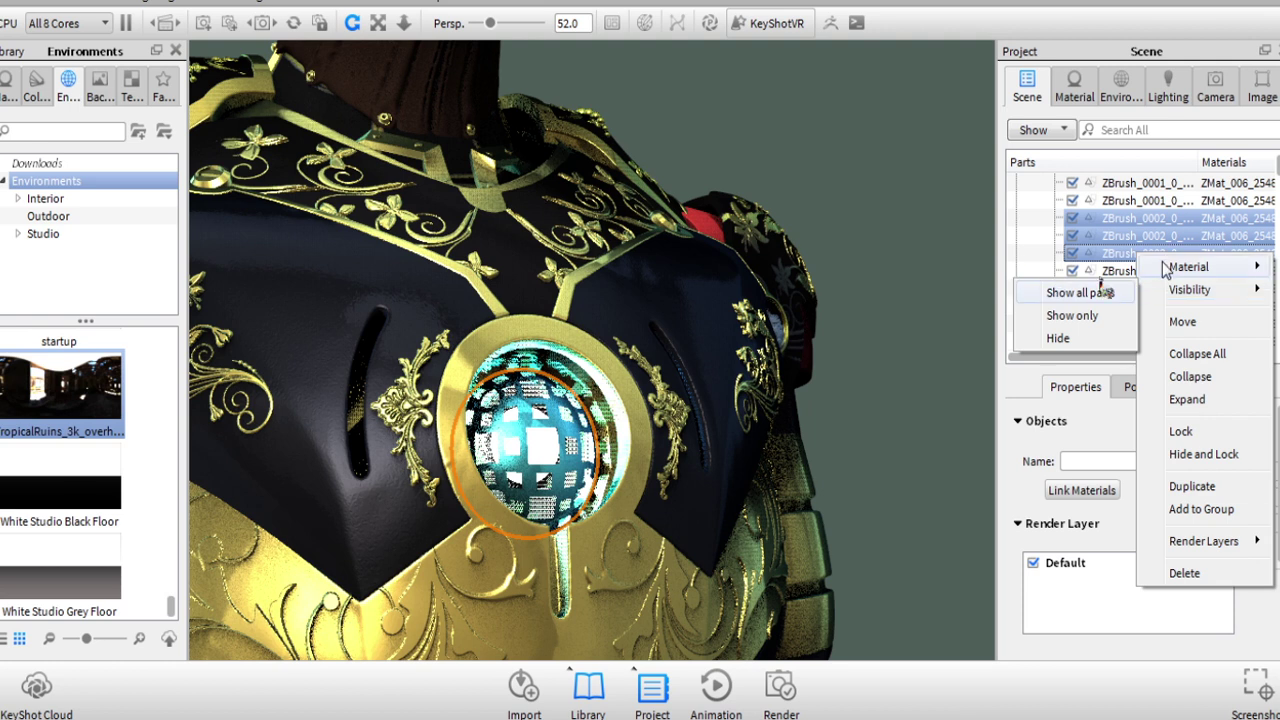
{"action": "right_click", "coordinate": [1101, 233]}
{"action": "left_click", "coordinate": [1027, 290]}
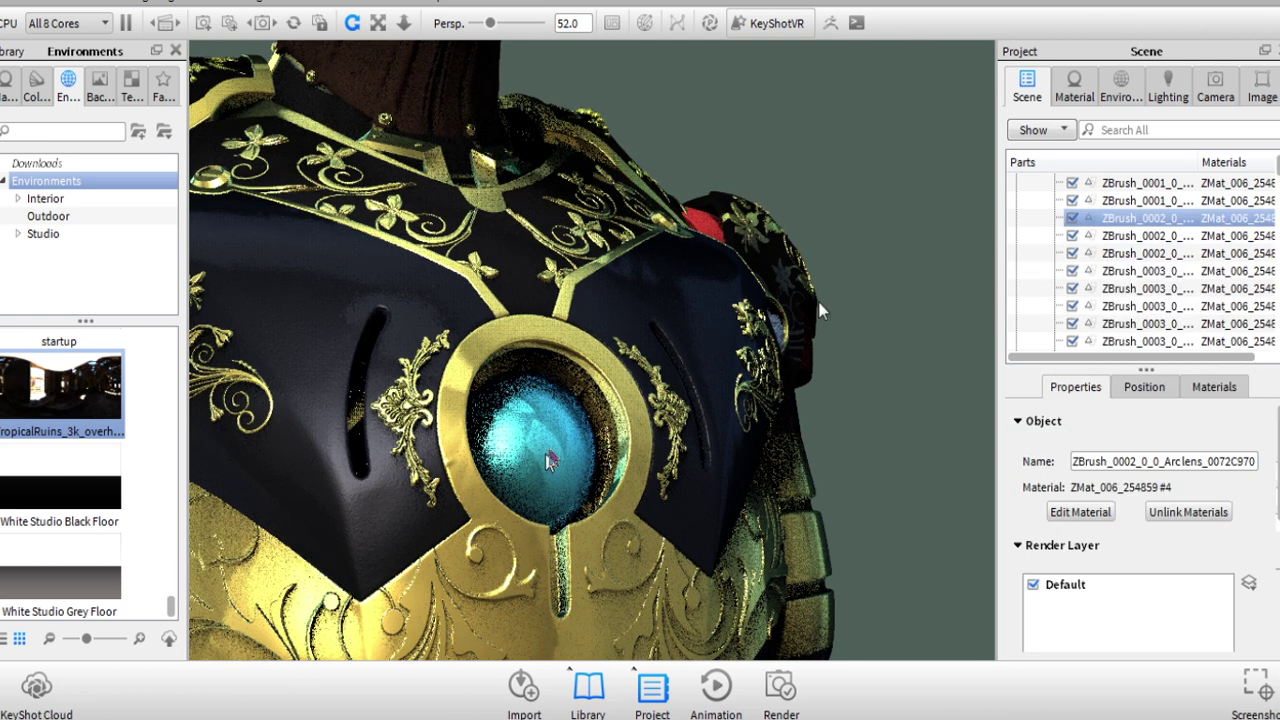
{"action": "left_click", "coordinate": [1172, 450]}
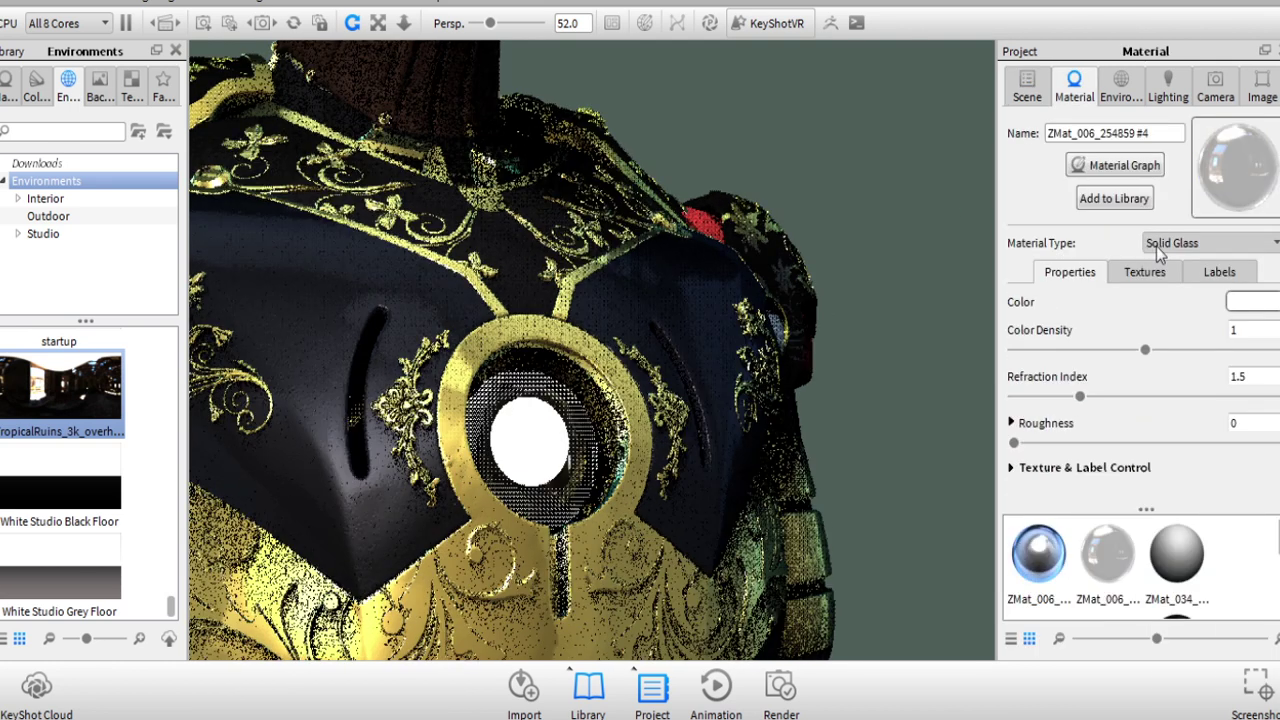
{"action": "left_click", "coordinate": [1210, 243]}
{"action": "key", "text": "Escape"}
Step: Drag the Translucent High library material onto the chest lens
{"action": "left_click", "coordinate": [4, 86]}
{"action": "scroll", "coordinate": [140, 435], "scroll_direction": "down", "scroll_amount": 5}
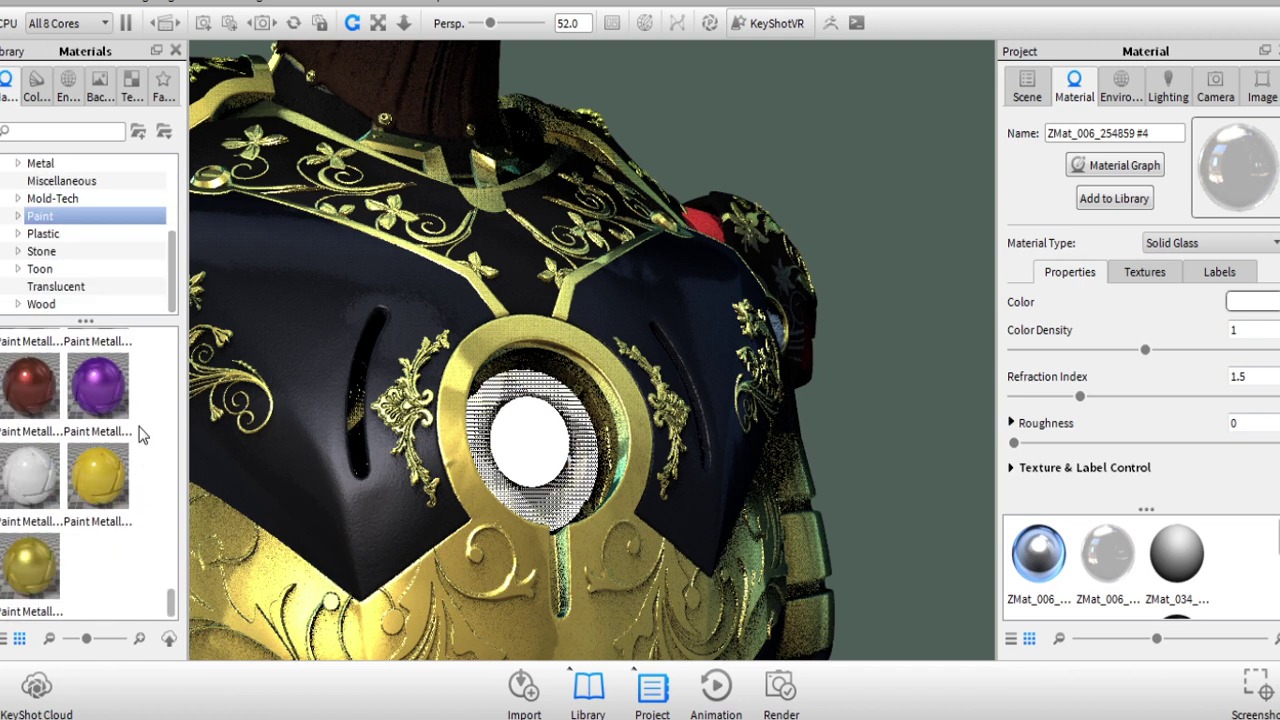
{"action": "left_click", "coordinate": [50, 269]}
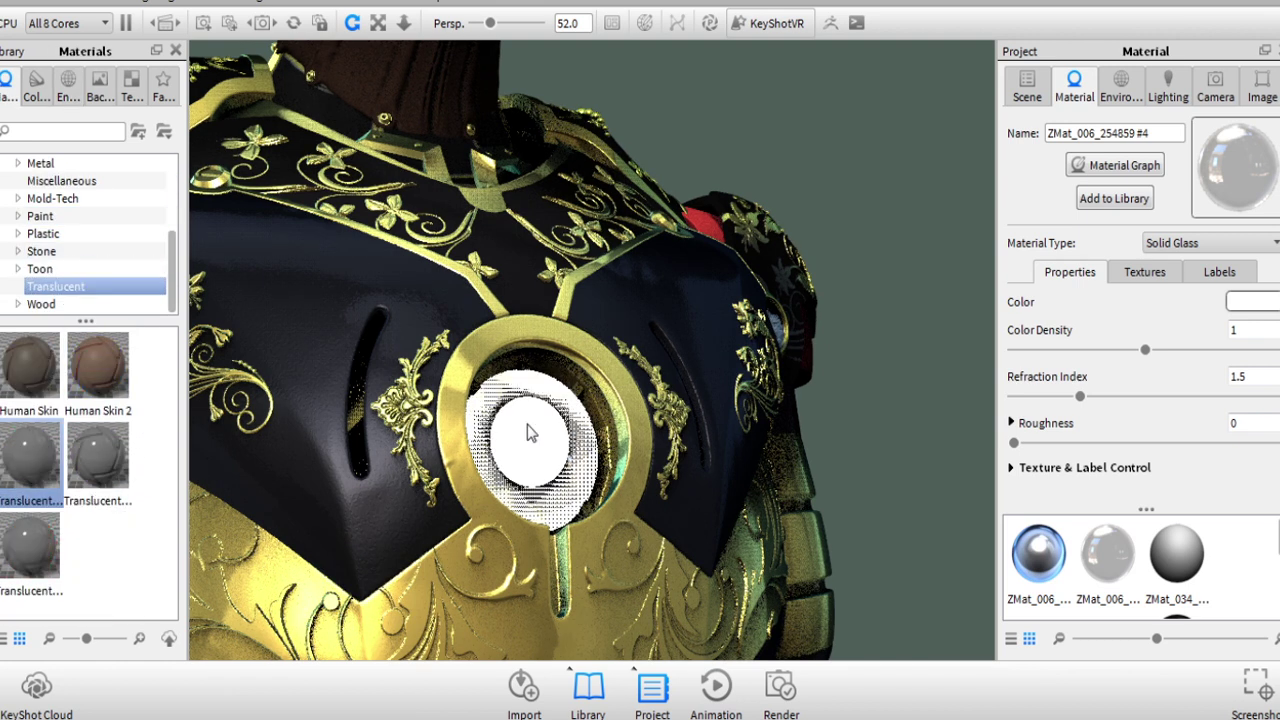
{"action": "left_click_drag", "start_coordinate": [530, 432], "coordinate": [530, 432]}
{"action": "left_click", "coordinate": [1027, 85]}
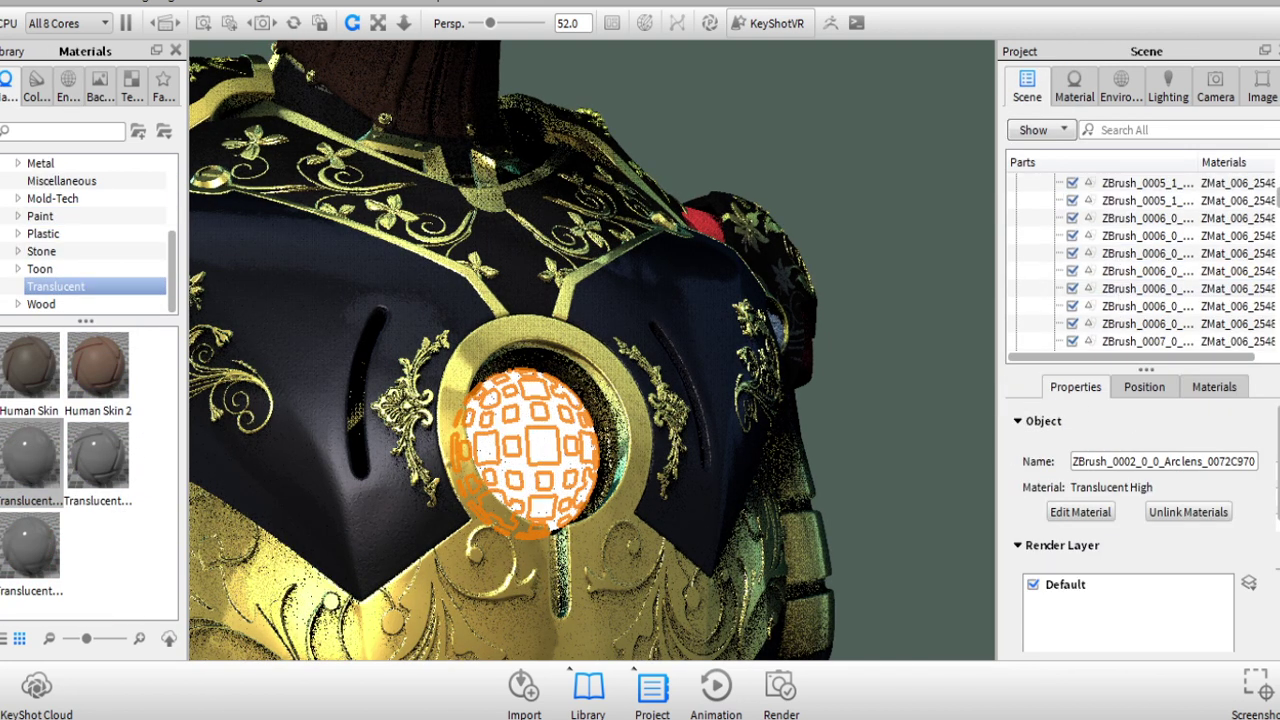
Step: Change the ZBrush_0027 light sphere's material from Area Light Diffuse to Point Light Diffuse
{"action": "right_click", "coordinate": [1131, 285]}
{"action": "mouse_move", "coordinate": [1190, 283]}
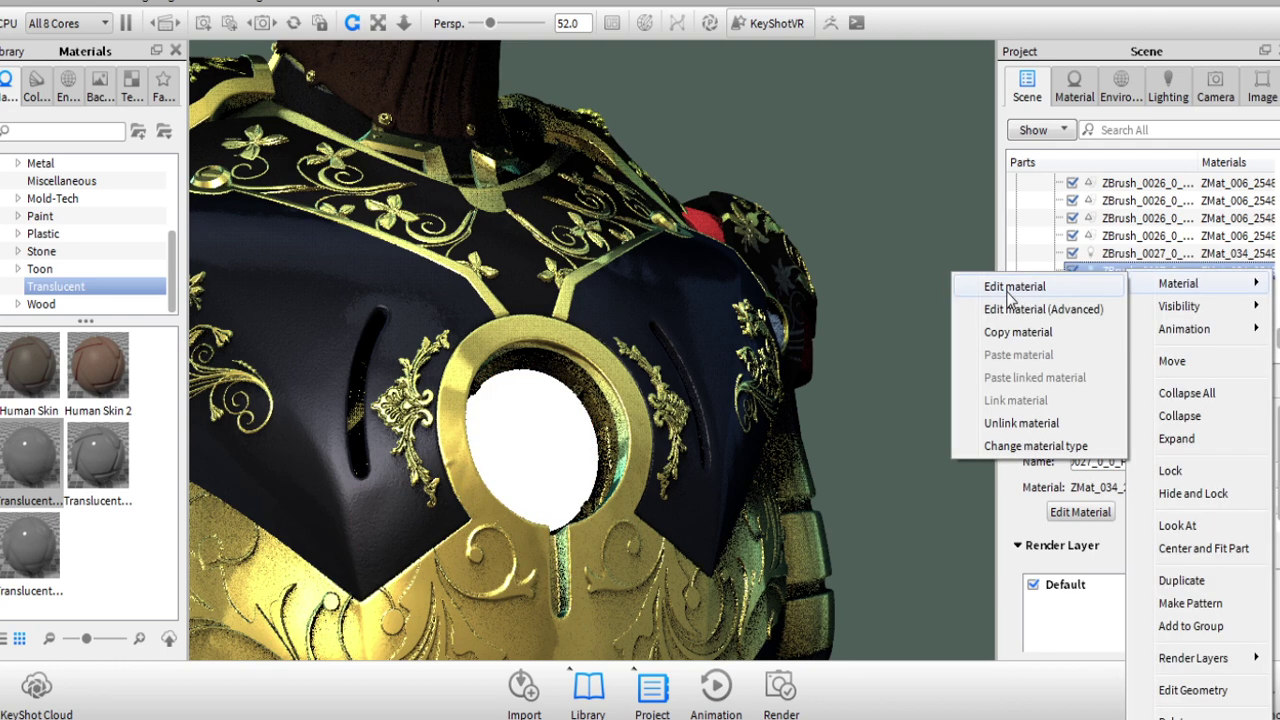
{"action": "left_click", "coordinate": [1012, 287]}
{"action": "type", "text": "100"}
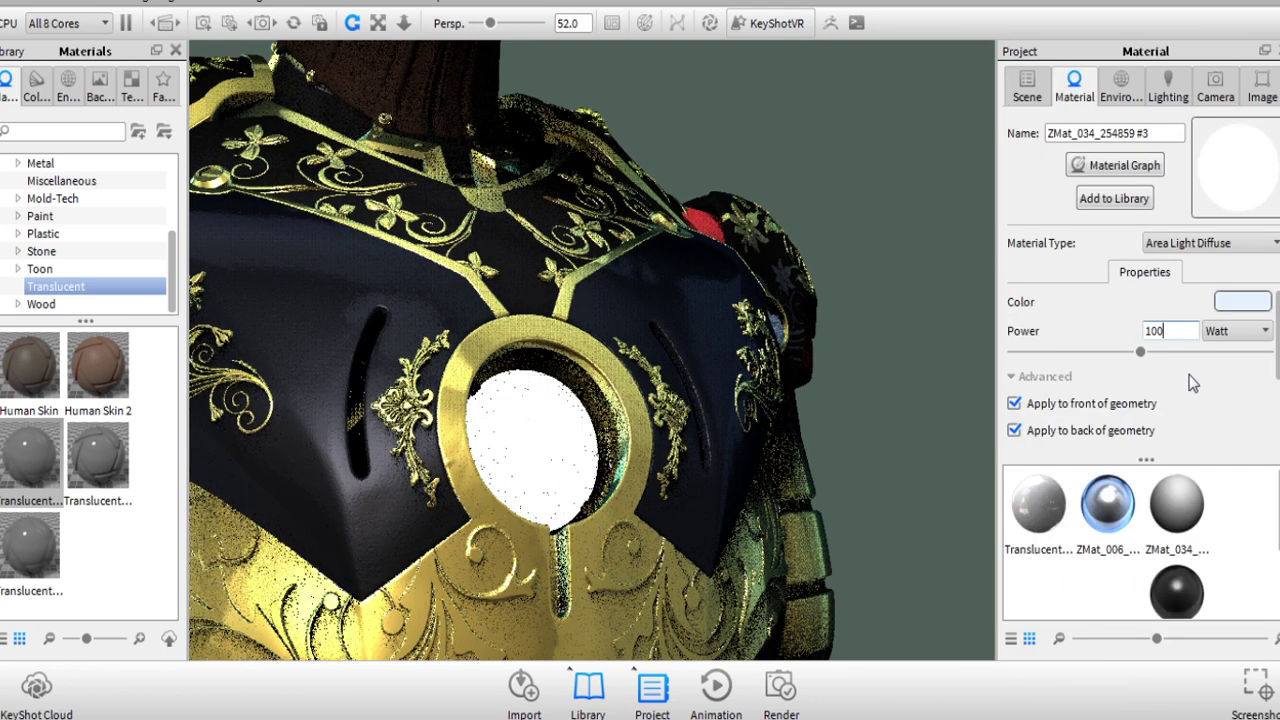
{"action": "key", "text": "Return"}
{"action": "left_click", "coordinate": [1190, 243]}
{"action": "left_click", "coordinate": [1190, 452]}
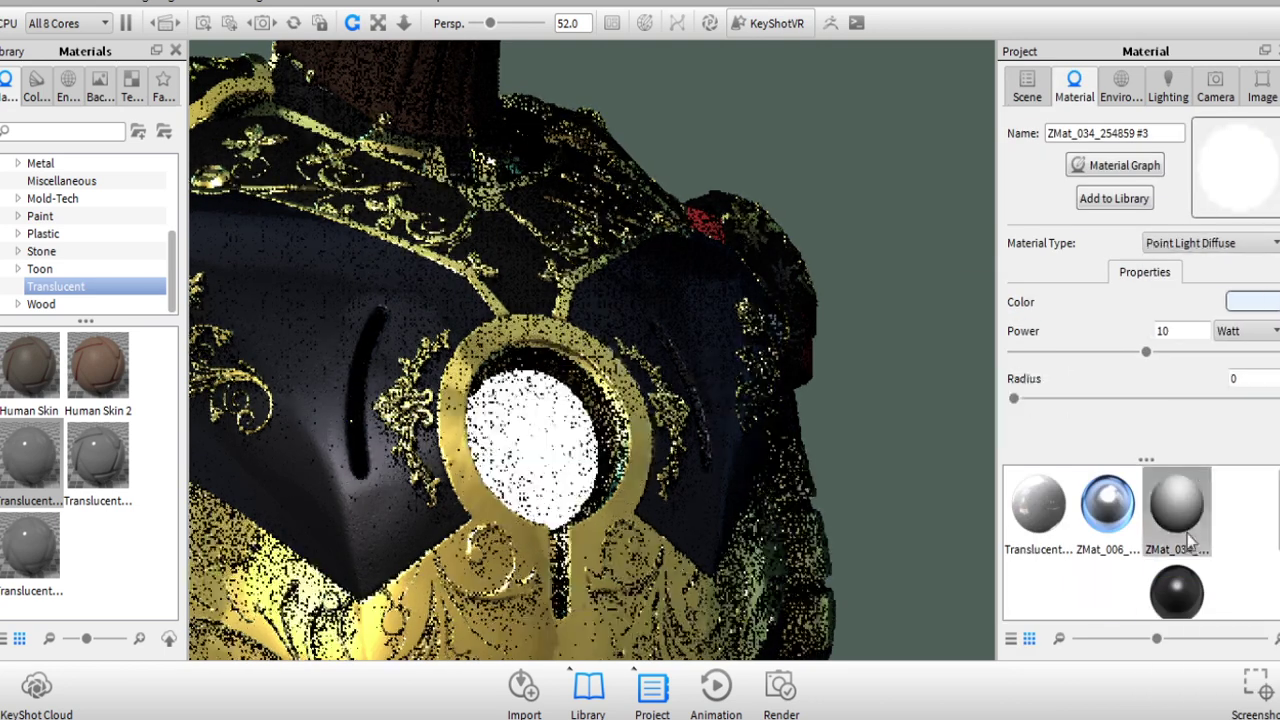
{"action": "left_click", "coordinate": [856, 381]}
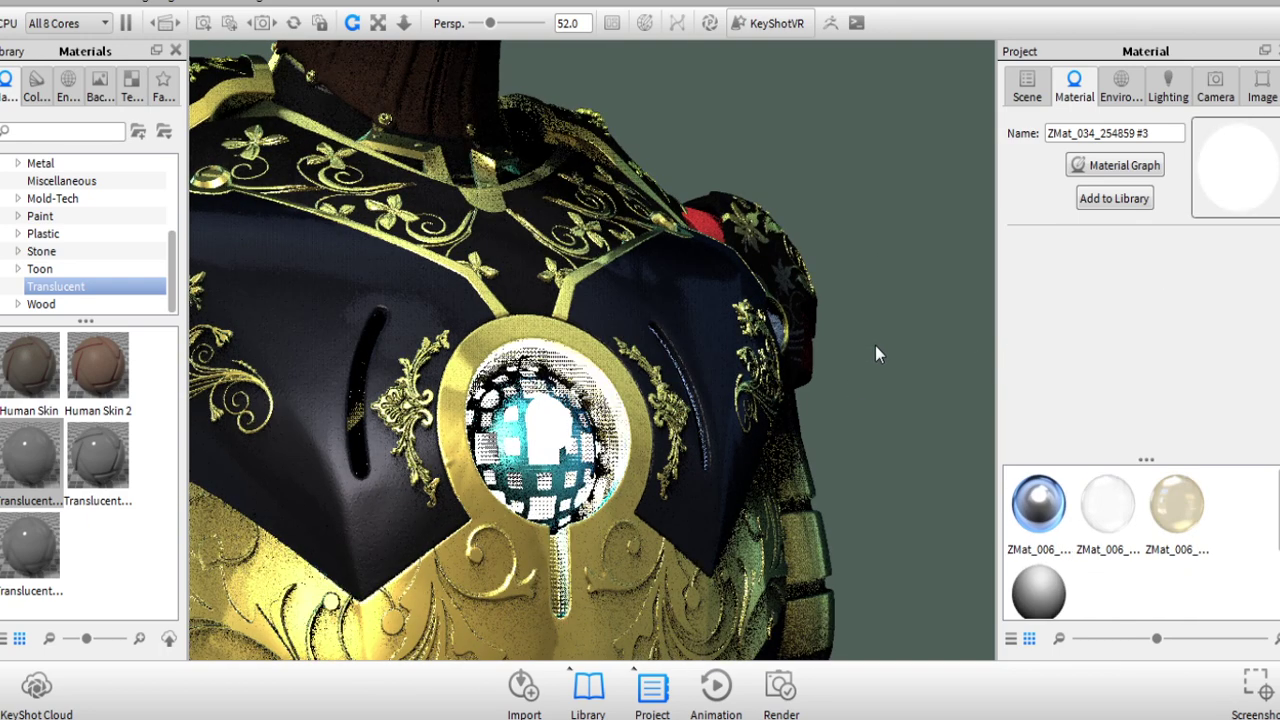
{"action": "left_click_drag", "start_coordinate": [714, 304], "coordinate": [600, 300]}
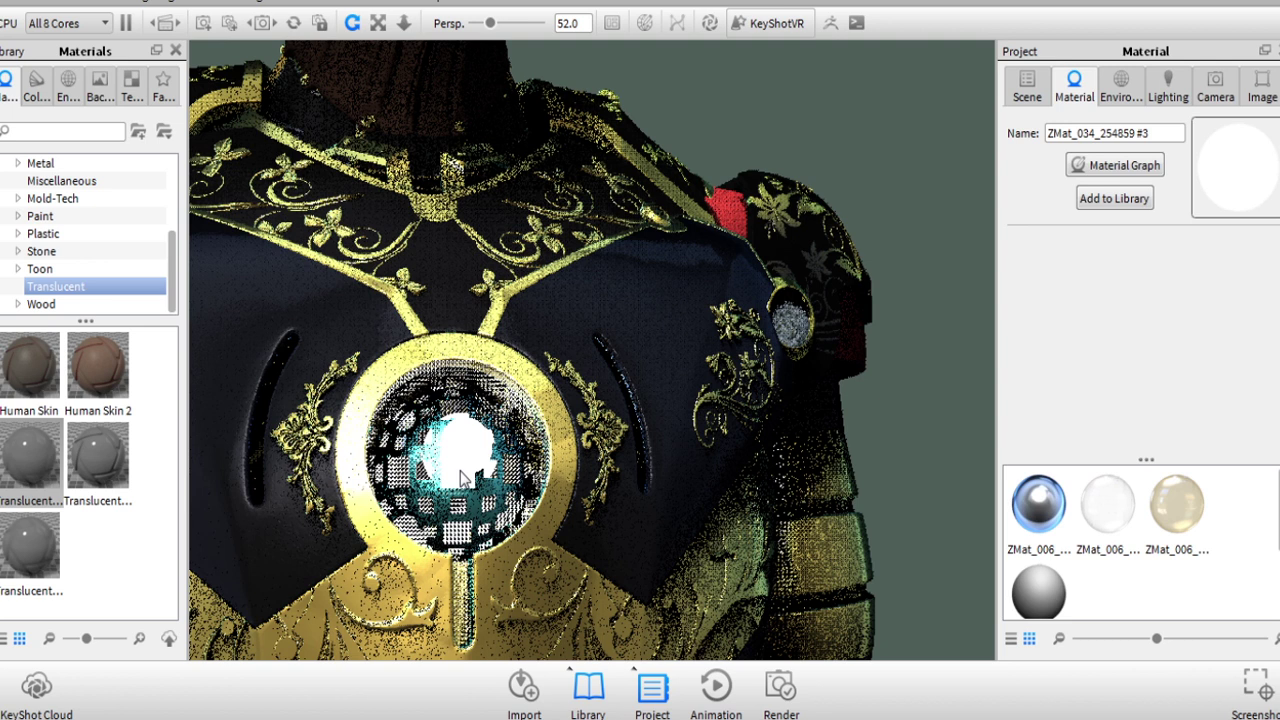
Step: Drag Gem Stone Aquamarine from the Gem Stones library onto the chest lens
{"action": "left_click", "coordinate": [60, 216]}
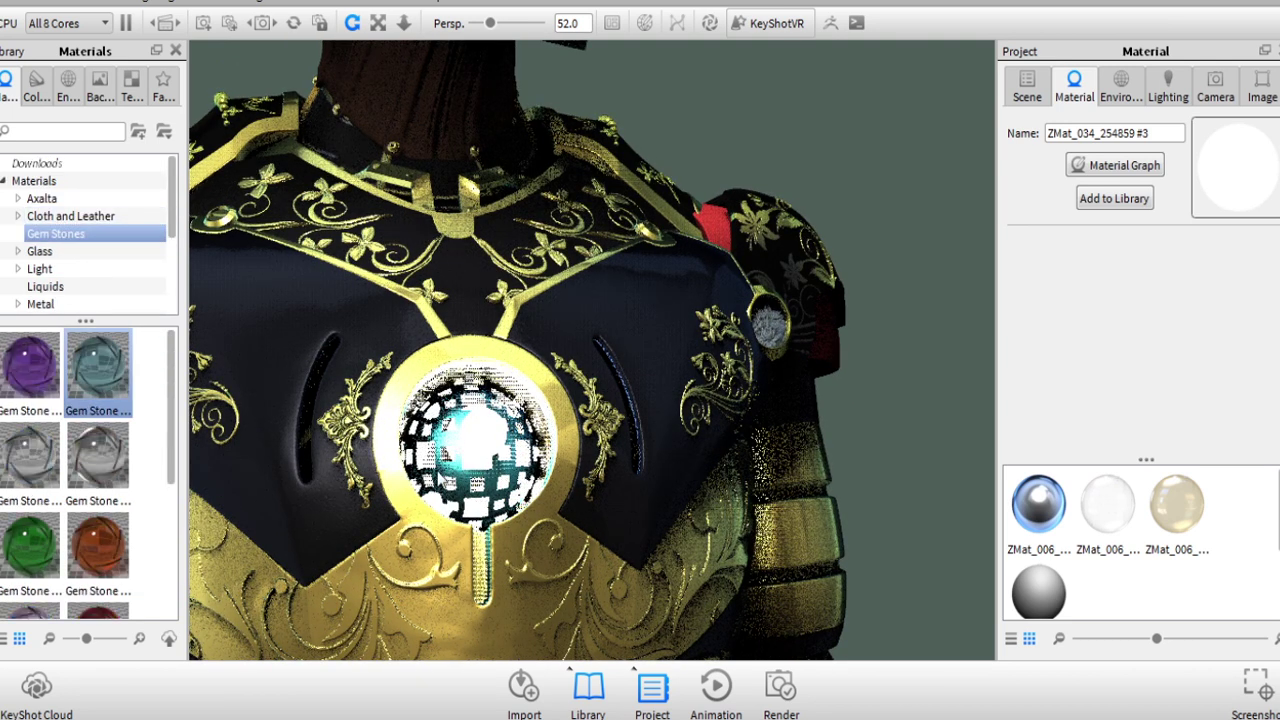
{"action": "left_click_drag", "start_coordinate": [98, 365], "coordinate": [475, 440]}
{"action": "right_click", "coordinate": [462, 428]}
{"action": "left_click", "coordinate": [677, 333]}
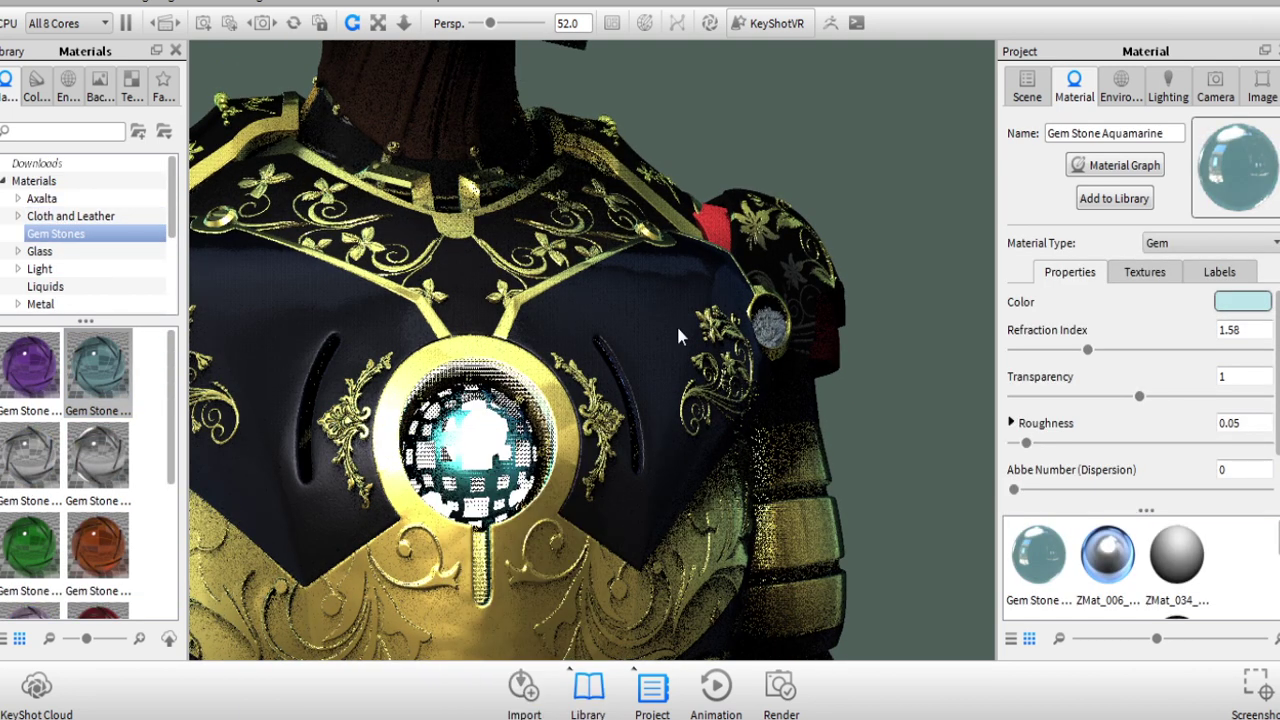
Step: Select all three ZBrush_0002 lens rows in the Scene tree
{"action": "left_click", "coordinate": [1027, 85]}
{"action": "left_click", "coordinate": [1103, 183]}
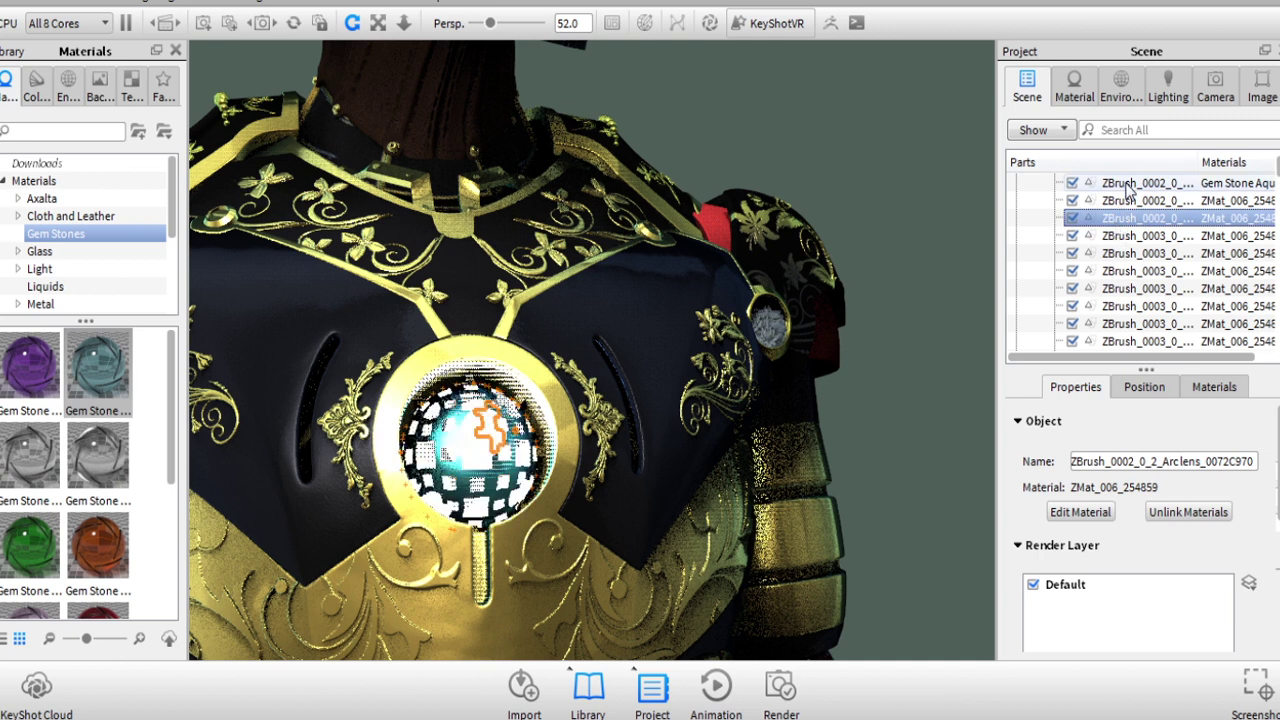
{"action": "left_click", "coordinate": [1128, 185], "text": "shift"}
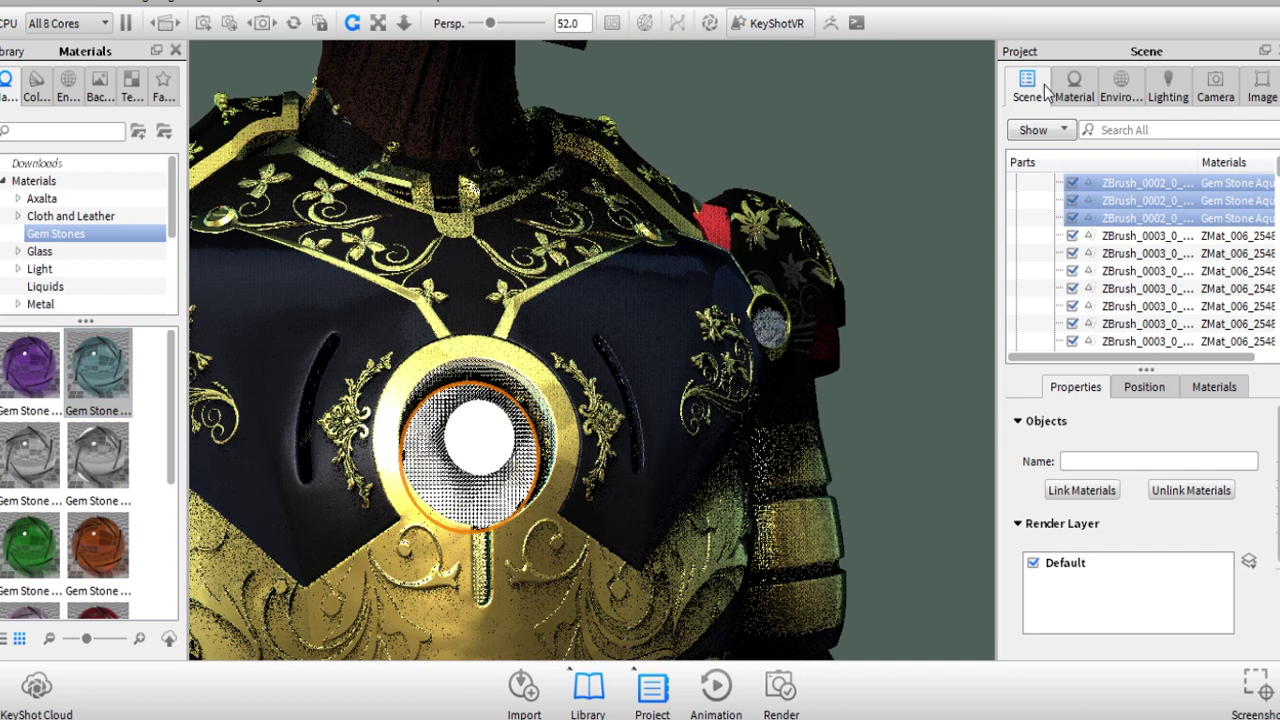
{"action": "scroll", "coordinate": [1133, 288], "scroll_direction": "down", "scroll_amount": 3}
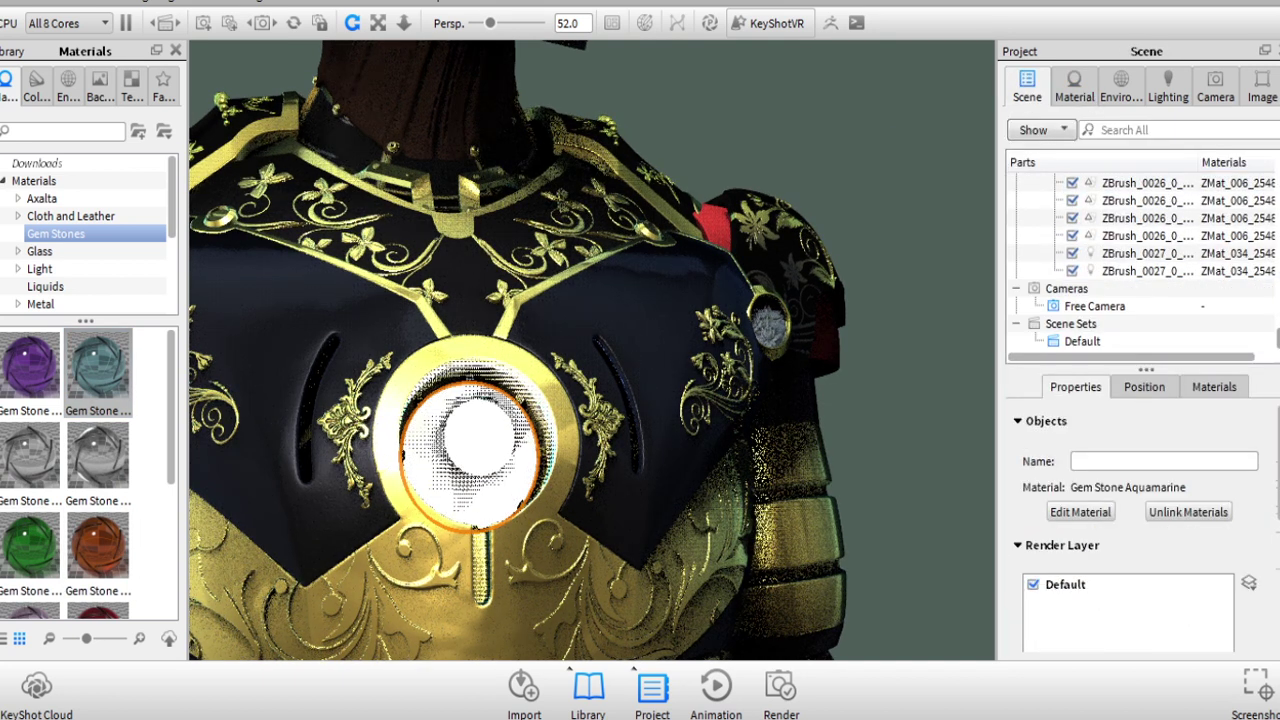
Step: Set the ZBrush_0027 light sphere's power to 2000
{"action": "right_click", "coordinate": [1133, 257]}
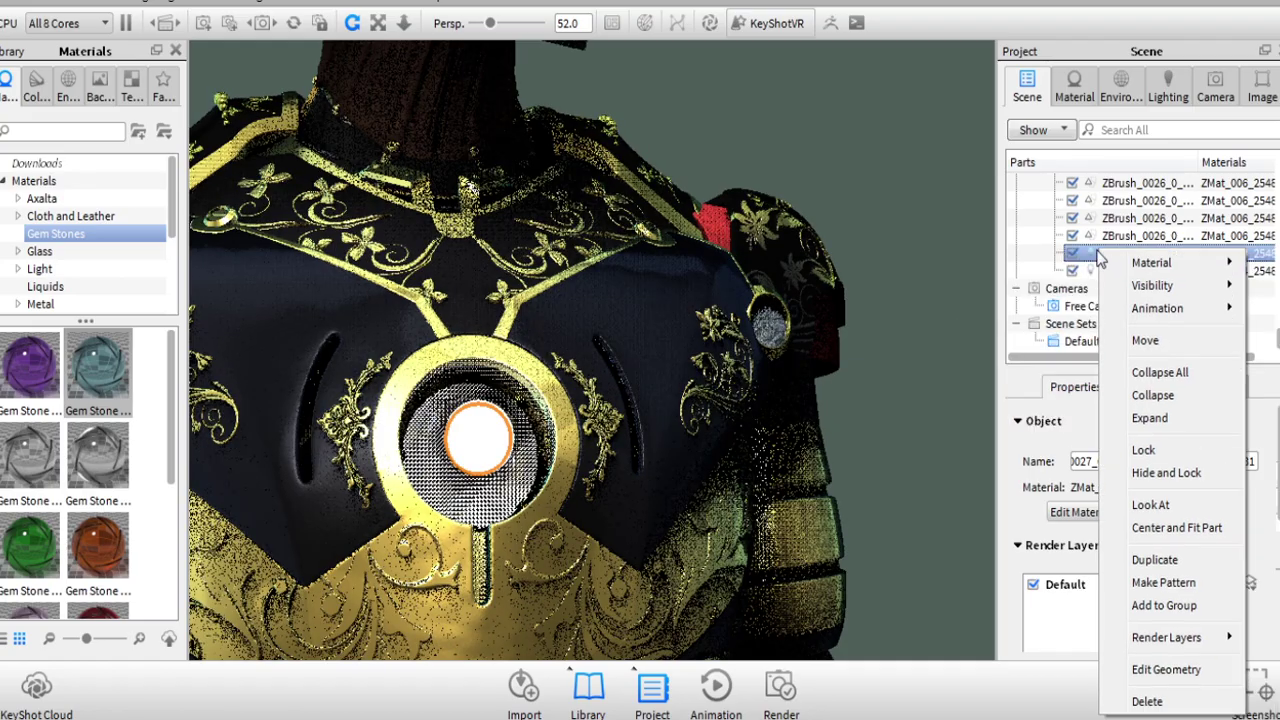
{"action": "left_click", "coordinate": [1118, 268]}
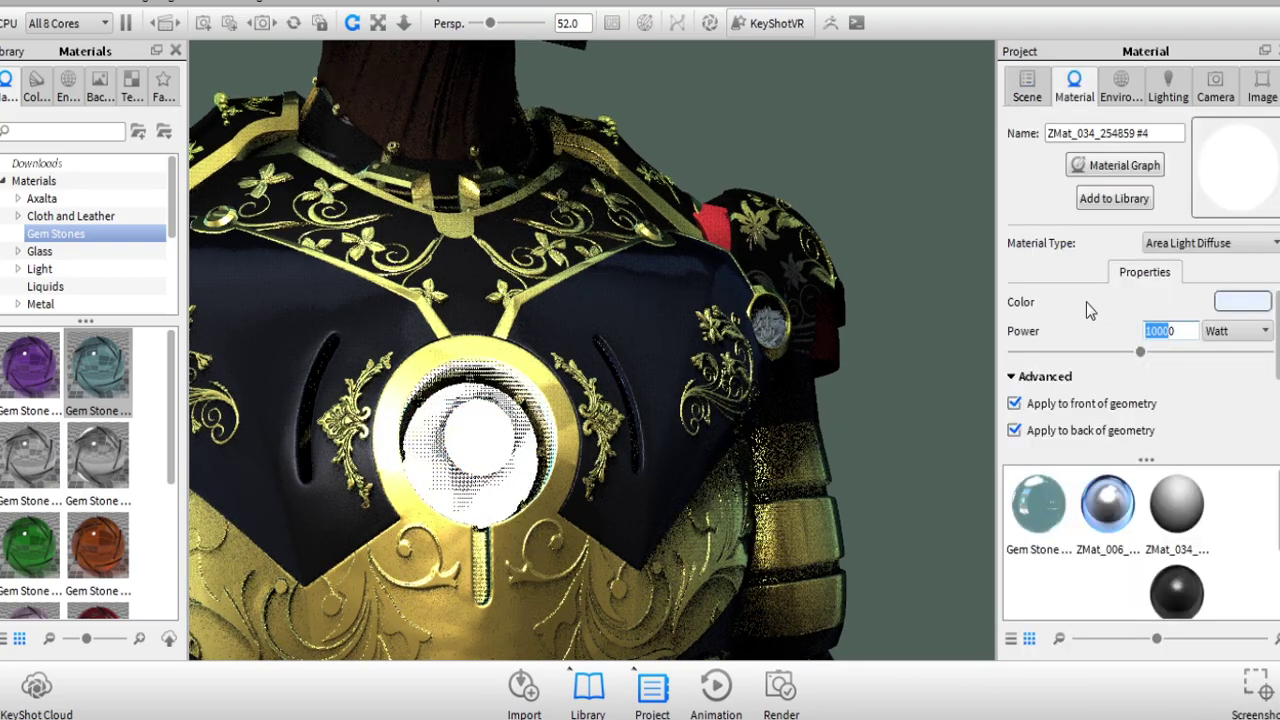
{"action": "type", "text": "2000"}
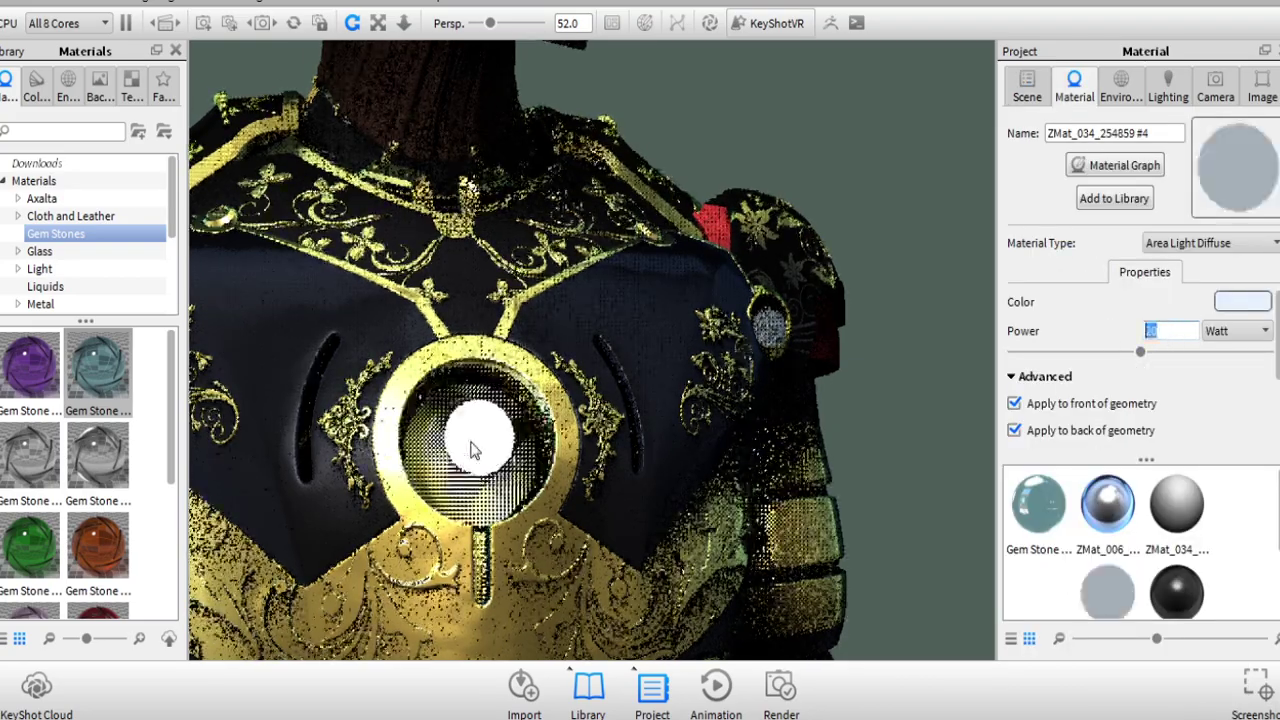
{"action": "left_click_drag", "start_coordinate": [520, 400], "coordinate": [620, 420]}
Step: Confirm a Move on the lens sphere part and drop Glass Basic Red onto it
{"action": "left_click", "coordinate": [1027, 85]}
{"action": "right_click", "coordinate": [1128, 258]}
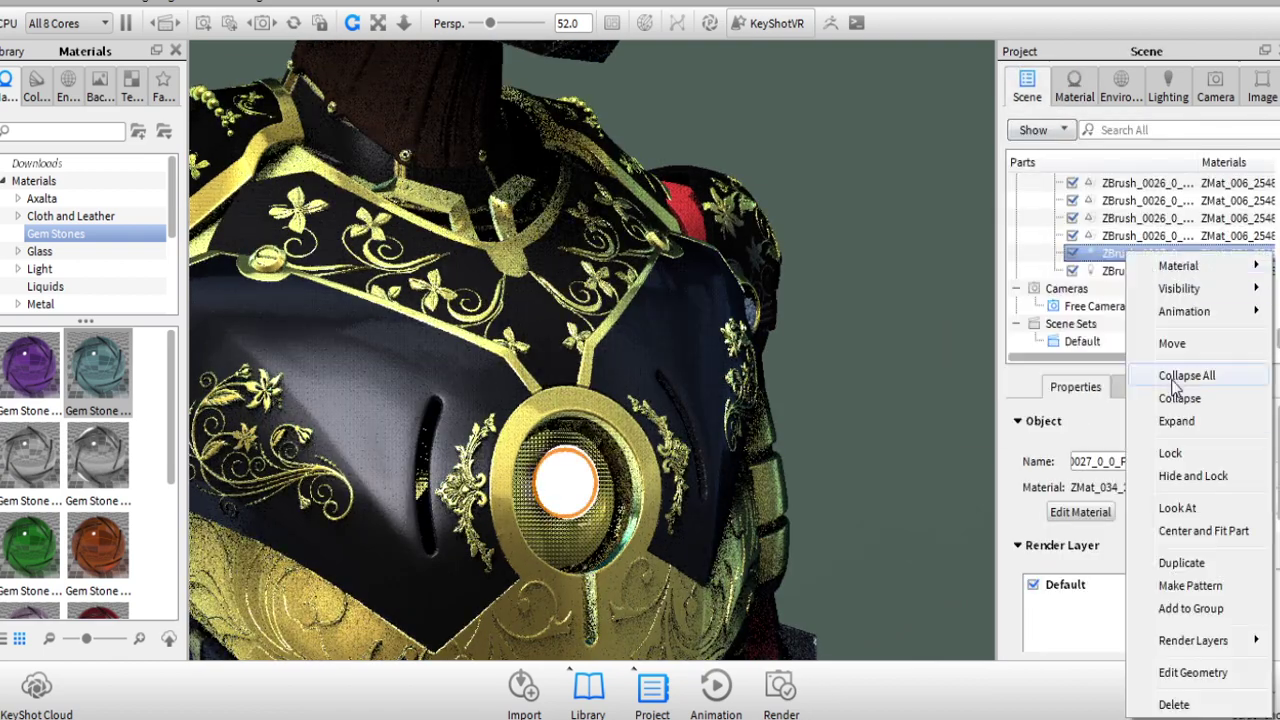
{"action": "left_click", "coordinate": [1090, 340]}
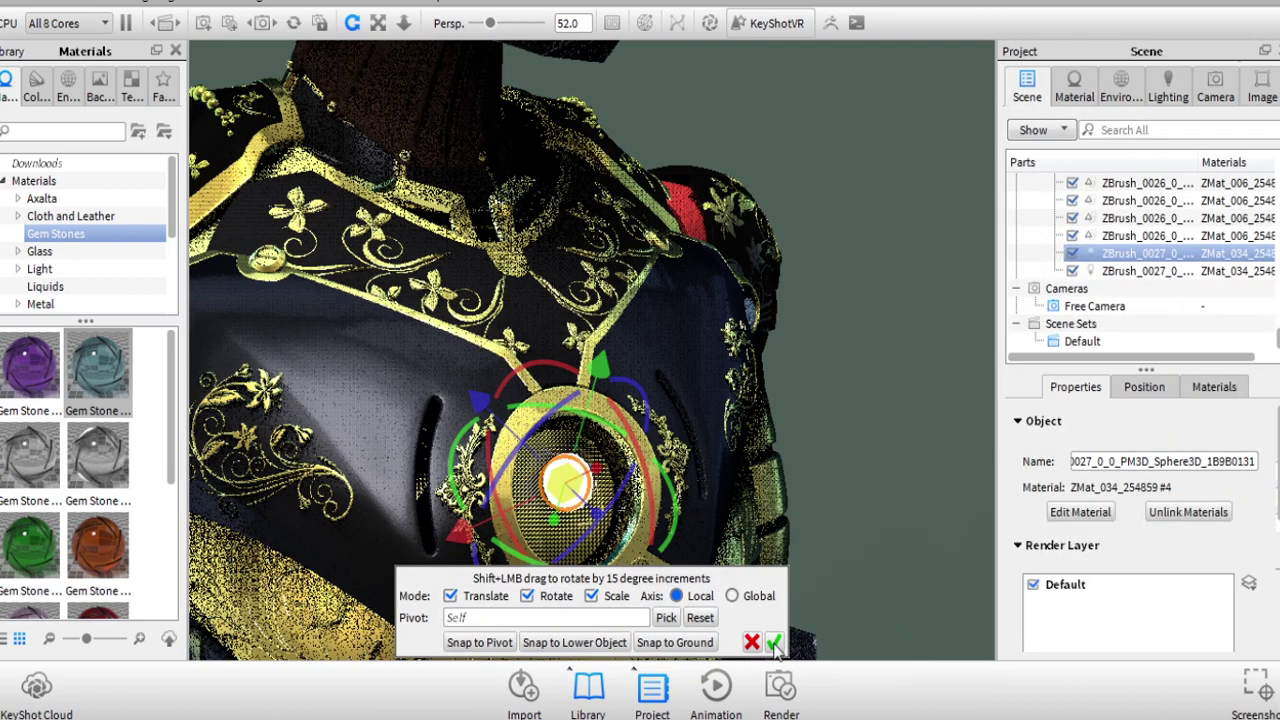
{"action": "left_click", "coordinate": [40, 251]}
{"action": "mouse_move", "coordinate": [97, 455]}
{"action": "left_mouse_down"}
{"action": "mouse_move", "coordinate": [571, 527]}
{"action": "mouse_move", "coordinate": [700, 420]}
{"action": "left_mouse_up"}
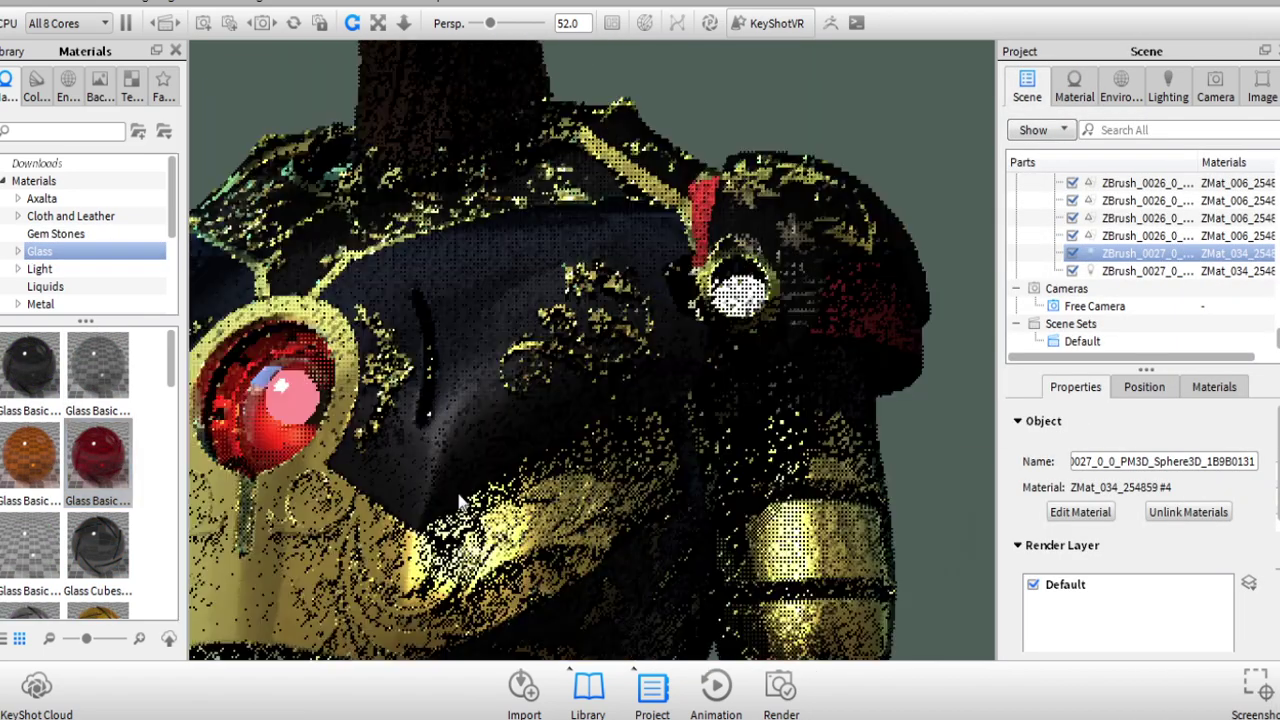
Step: Uncheck Visible to Camera on the inner light's material so only the red glass shows
{"action": "left_click", "coordinate": [1147, 287]}
{"action": "left_click", "coordinate": [1144, 274]}
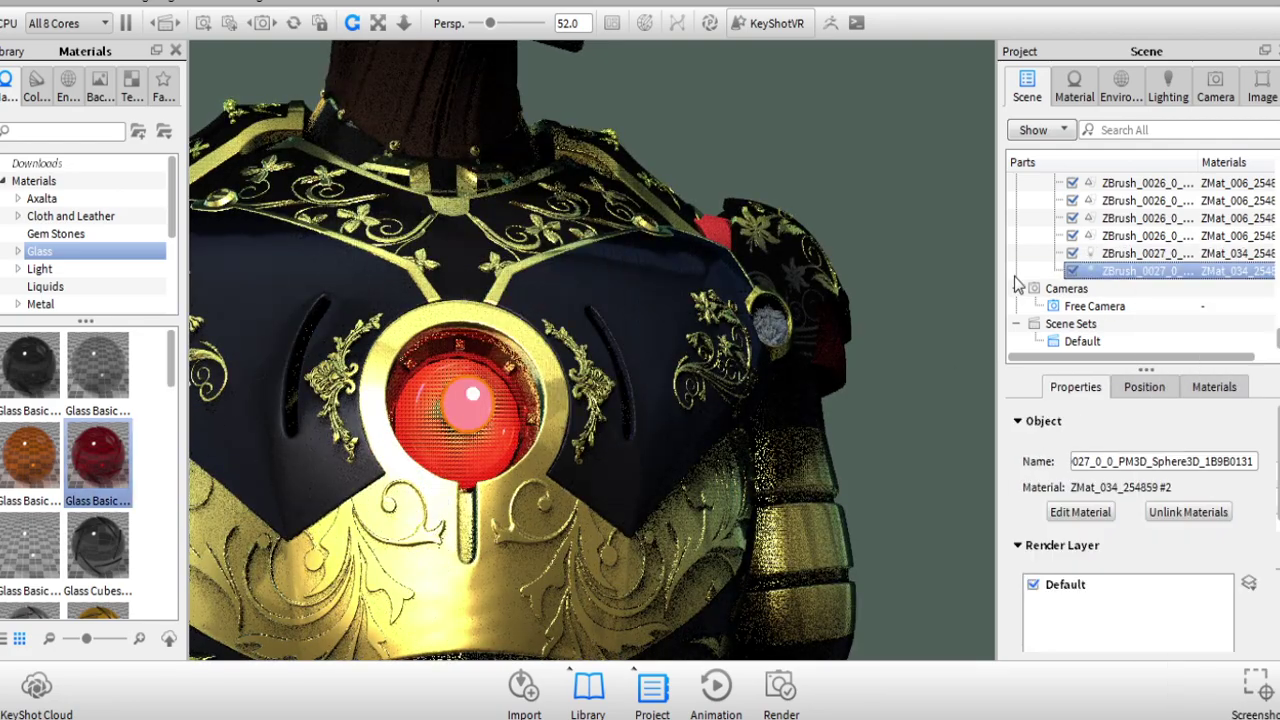
{"action": "double_click", "coordinate": [1133, 262]}
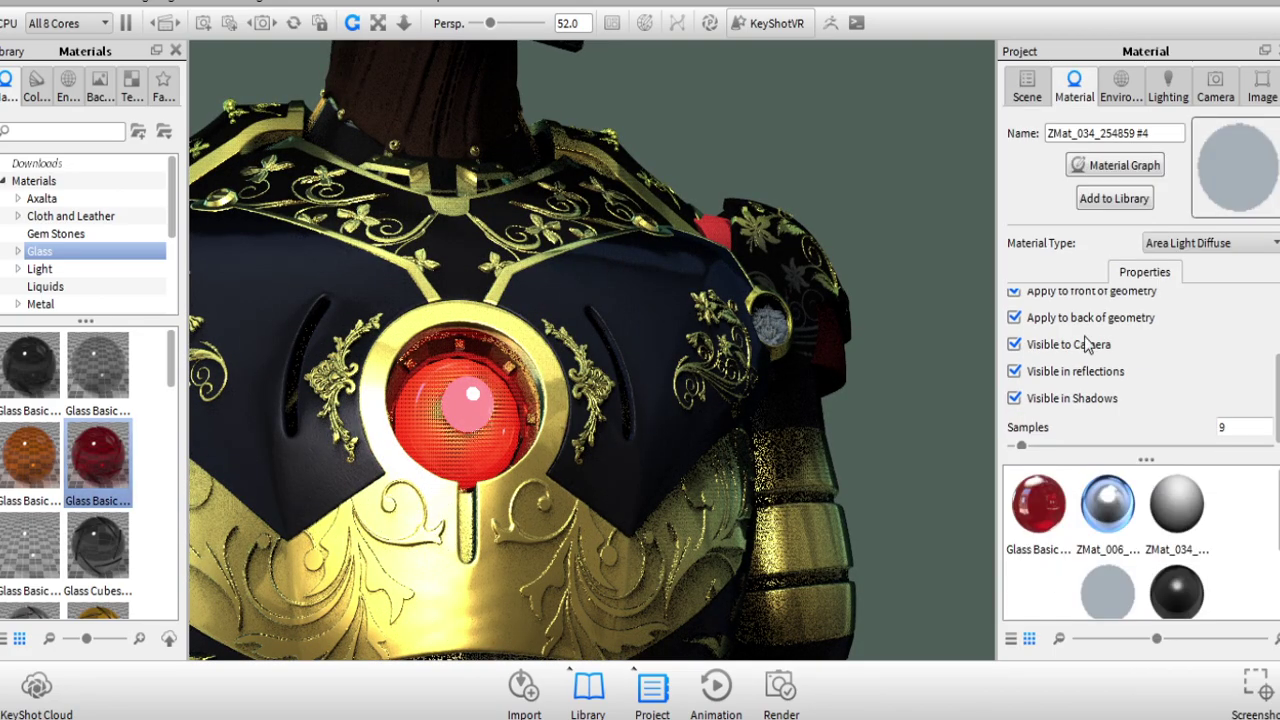
{"action": "left_click", "coordinate": [1086, 344]}
{"action": "left_click_drag", "start_coordinate": [383, 563], "coordinate": [428, 380]}
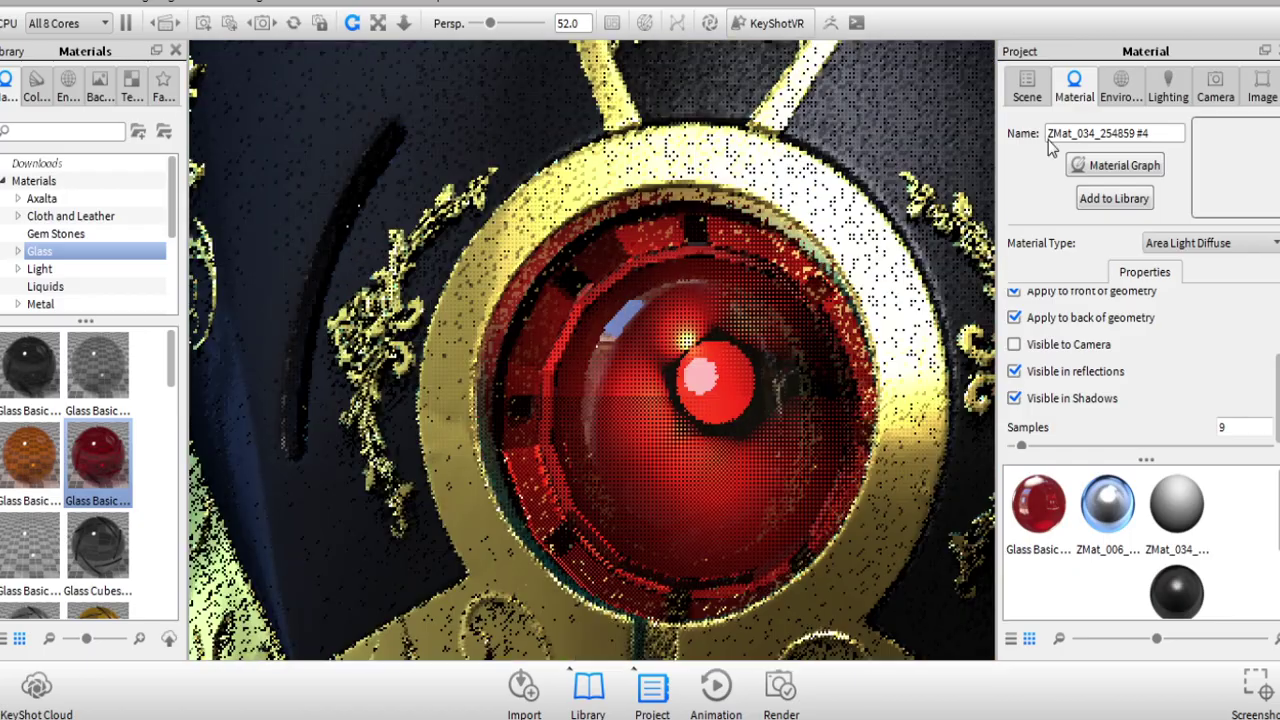
Step: Reposition the lens light part with the Move gizmo and apply the move
{"action": "left_click", "coordinate": [1027, 88]}
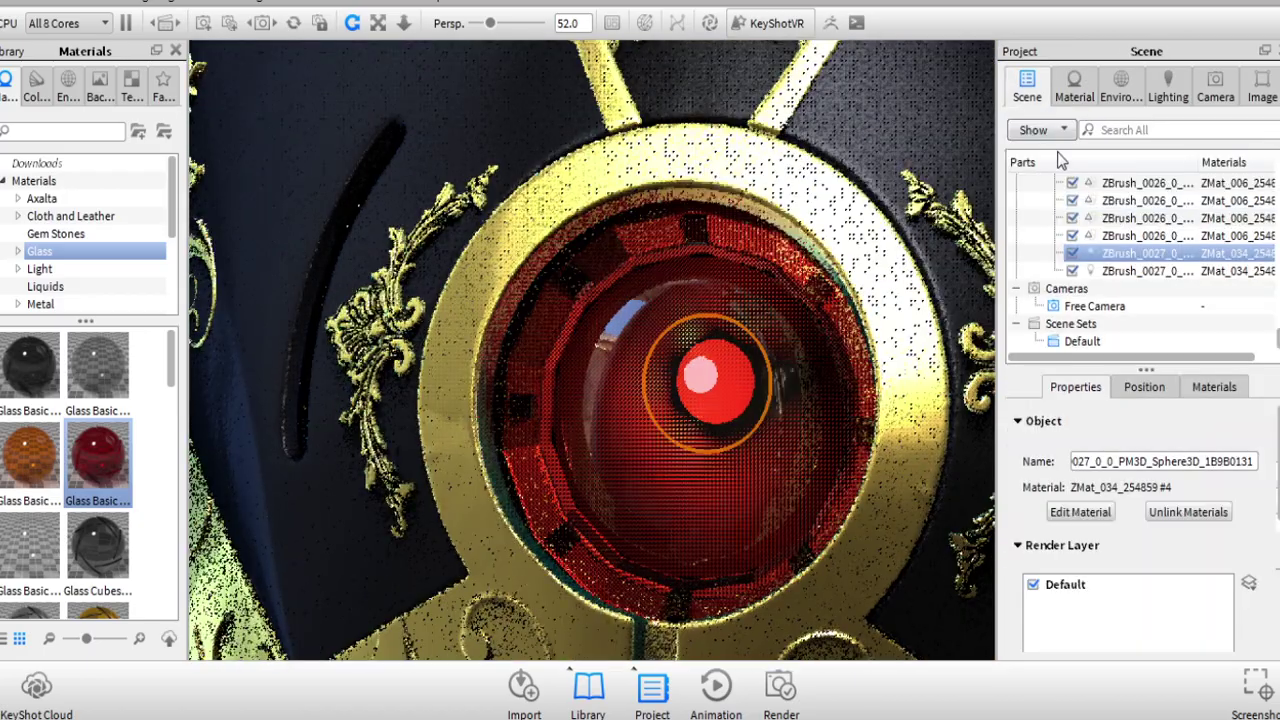
{"action": "right_click", "coordinate": [1057, 253]}
{"action": "left_click", "coordinate": [1080, 346]}
{"action": "mouse_move", "coordinate": [684, 500]}
{"action": "left_mouse_down"}
{"action": "mouse_move", "coordinate": [372, 402]}
{"action": "mouse_move", "coordinate": [593, 381]}
{"action": "mouse_move", "coordinate": [740, 270]}
{"action": "mouse_move", "coordinate": [700, 285]}
{"action": "left_mouse_up"}
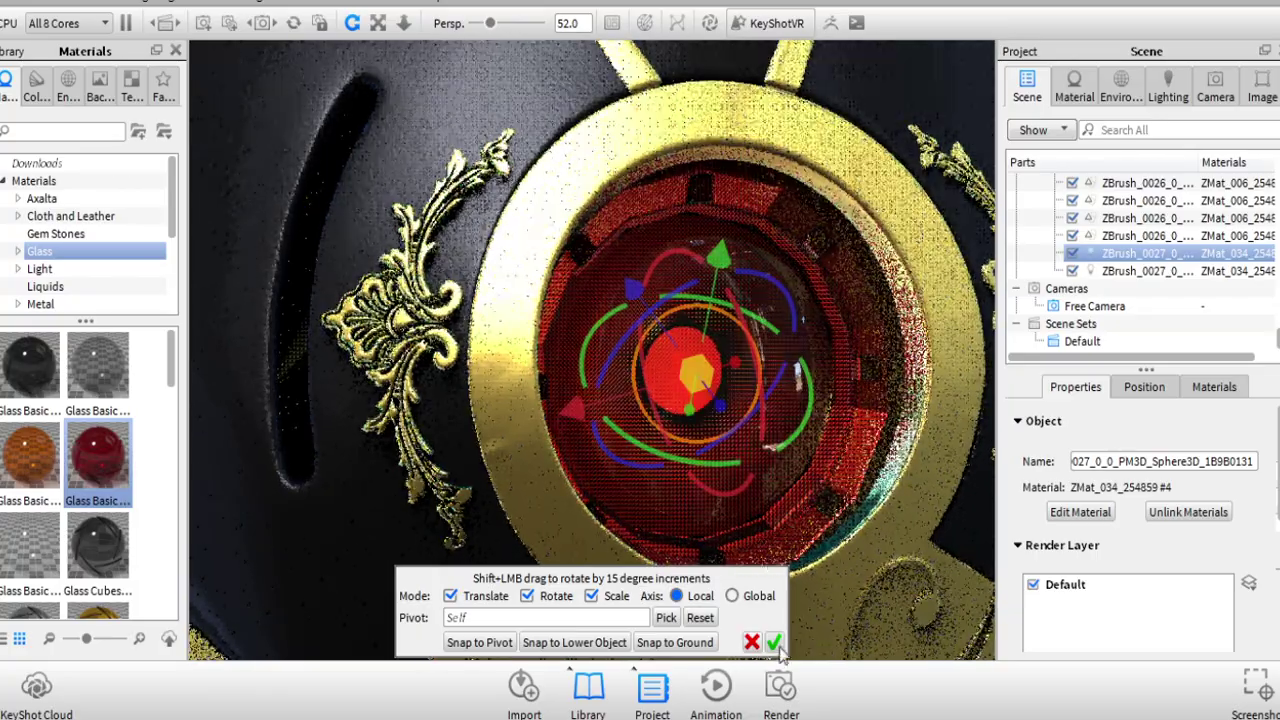
{"action": "left_click", "coordinate": [775, 642]}
{"action": "mouse_move", "coordinate": [819, 502]}
{"action": "left_mouse_down"}
{"action": "mouse_move", "coordinate": [902, 560]}
{"action": "mouse_move", "coordinate": [631, 454]}
{"action": "mouse_move", "coordinate": [635, 435]}
{"action": "left_mouse_up"}
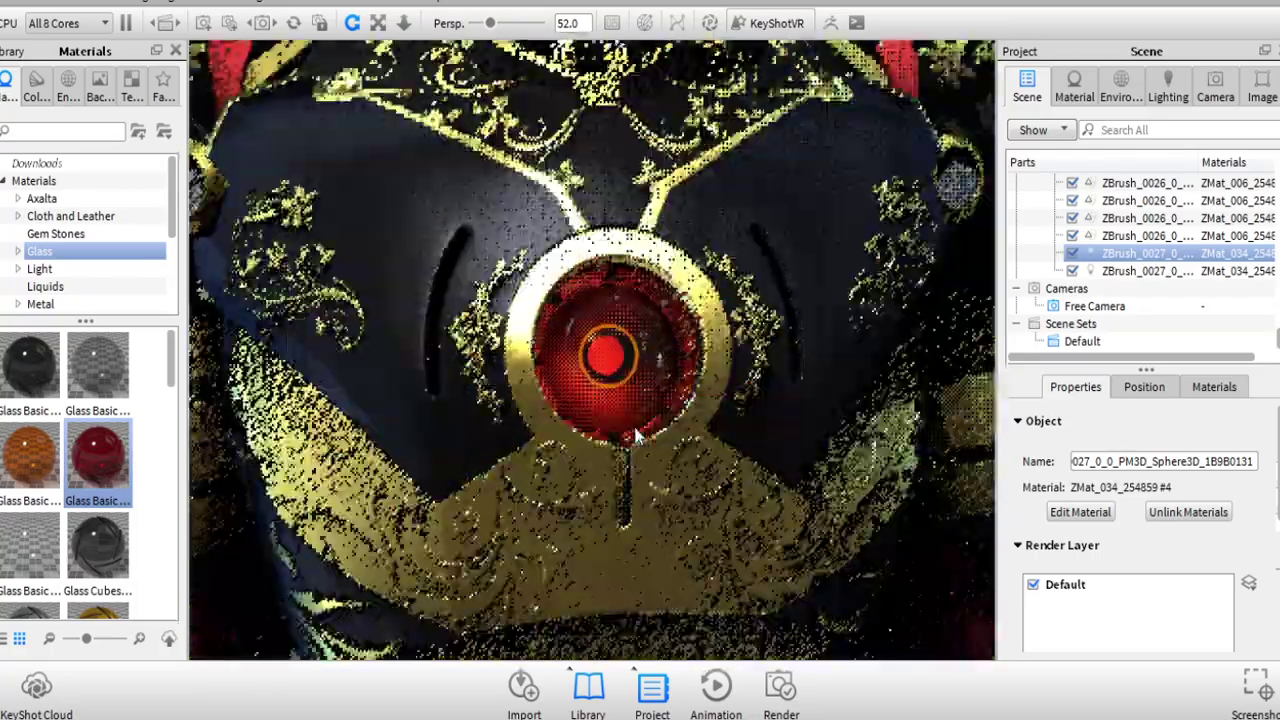
Step: Select the Glass Basic Red lens parts together and bring up their options
{"action": "left_click", "coordinate": [620, 350]}
{"action": "left_click", "coordinate": [1132, 218], "text": "shift"}
{"action": "right_click", "coordinate": [1132, 218]}
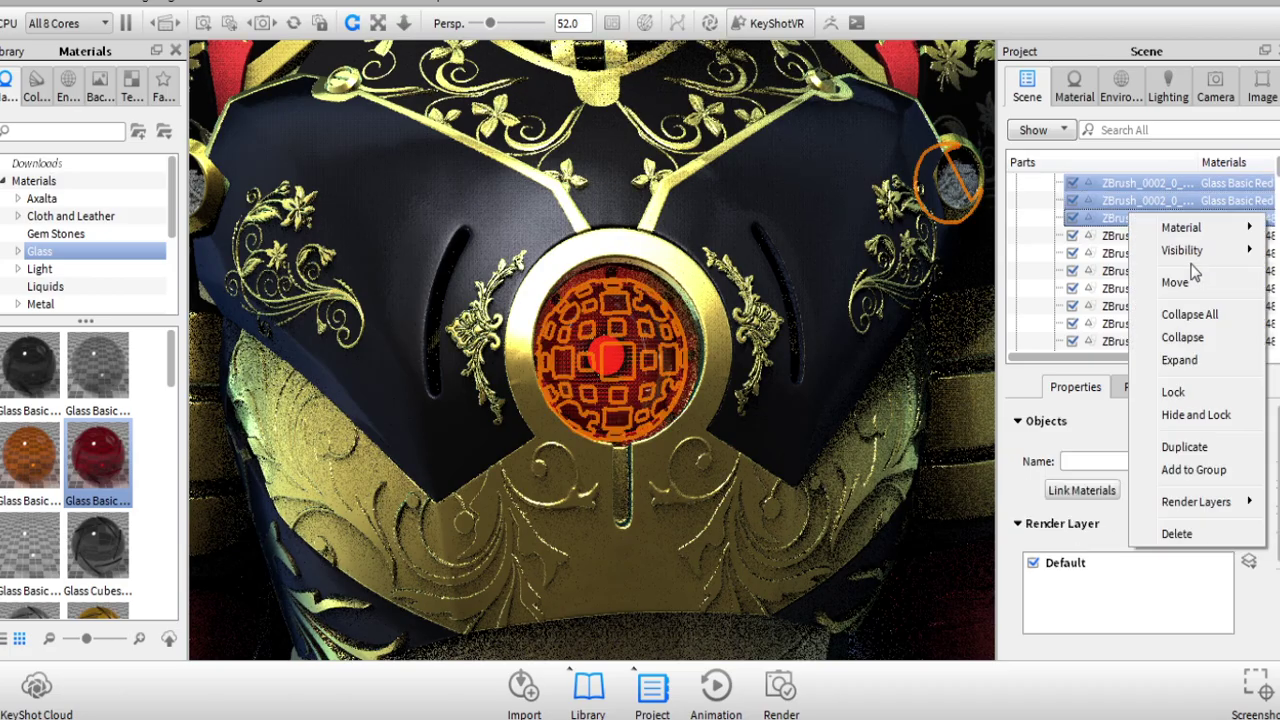
Step: Tint the Glass Basic Red lens material blue (RGB 28,123,195)
{"action": "left_click", "coordinate": [839, 341]}
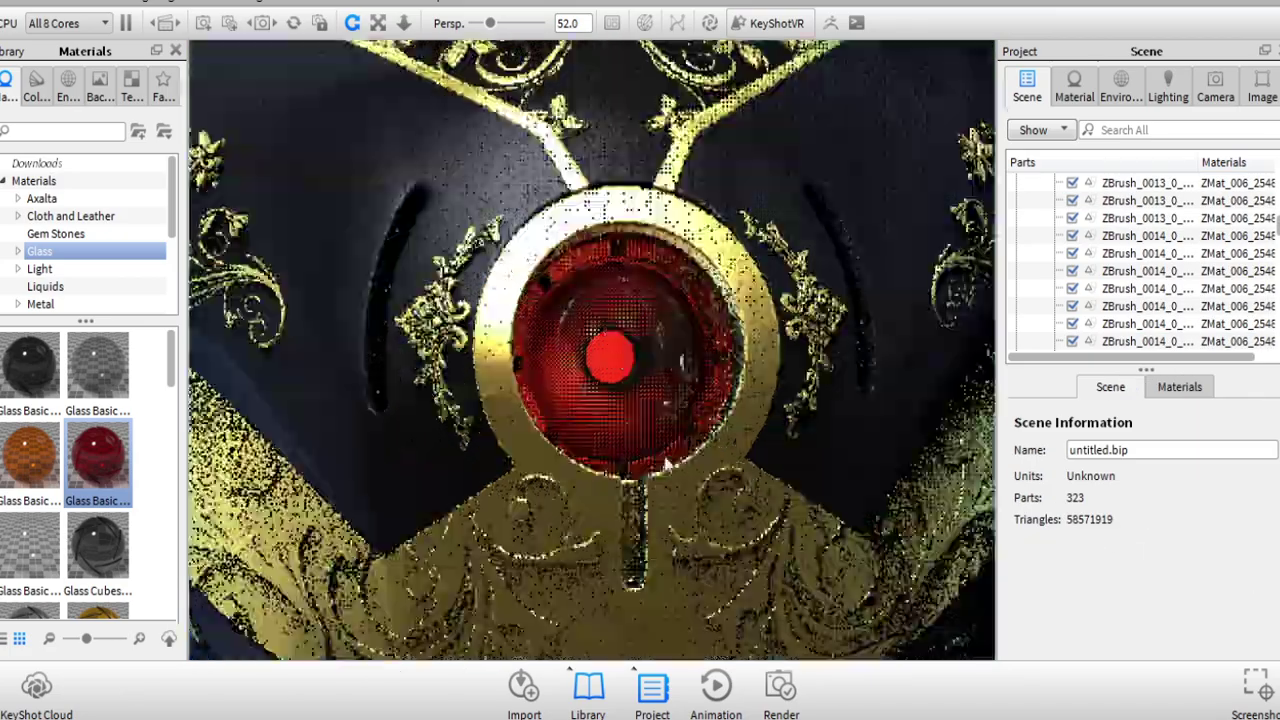
{"action": "double_click", "coordinate": [644, 292]}
{"action": "left_click", "coordinate": [1150, 300]}
{"action": "left_click", "coordinate": [1247, 180]}
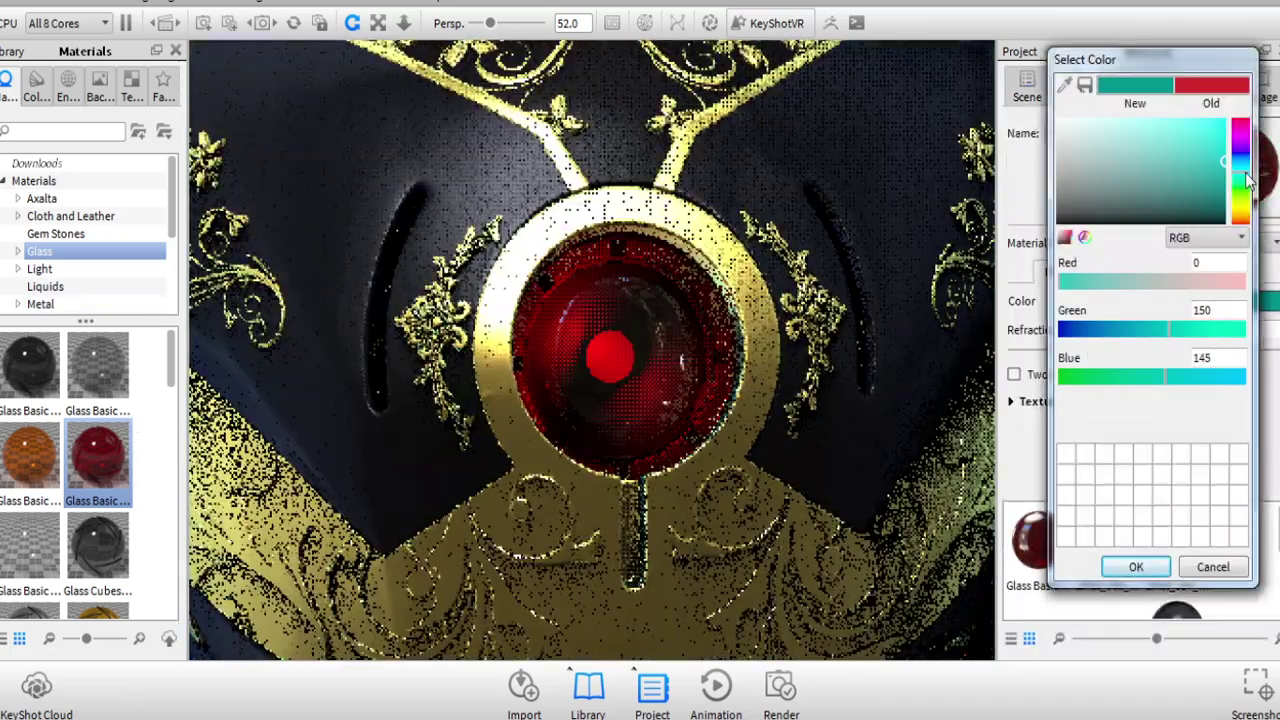
{"action": "left_click_drag", "start_coordinate": [1247, 180], "coordinate": [1240, 148]}
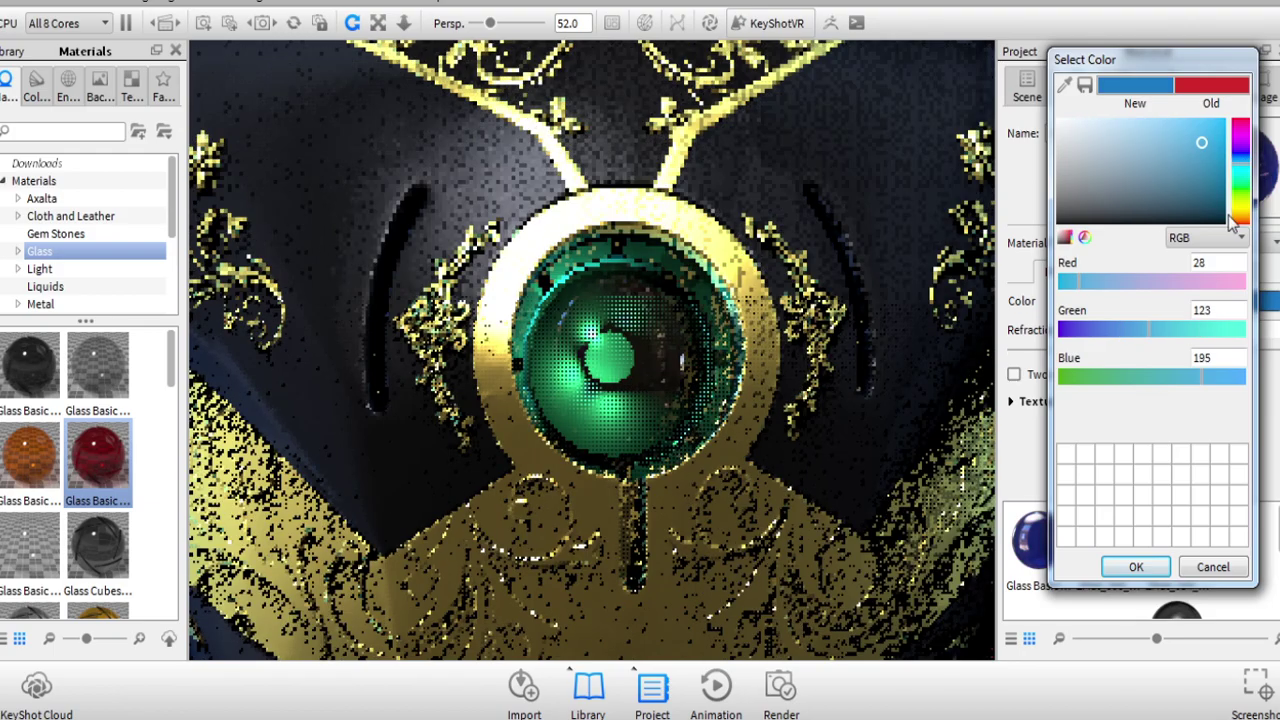
Step: Make the inner light a Point Light Diffuse with 200 W power
{"action": "double_click", "coordinate": [1163, 271]}
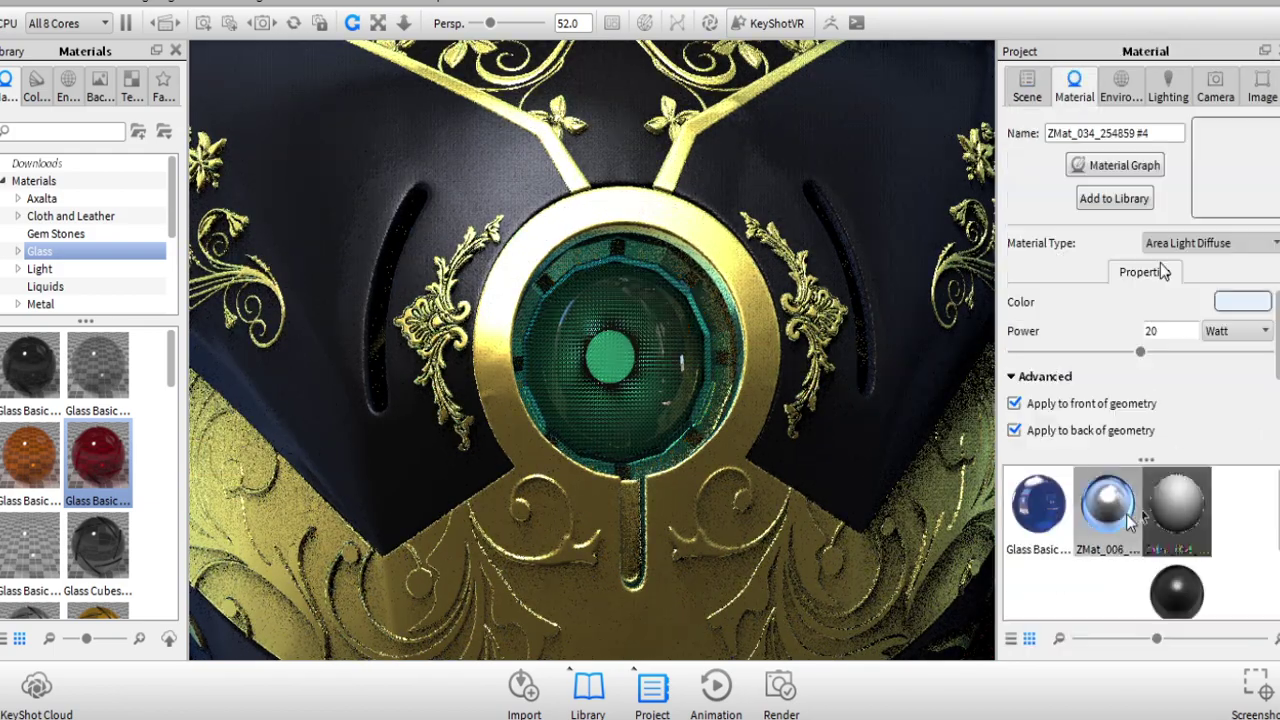
{"action": "left_click", "coordinate": [1150, 531]}
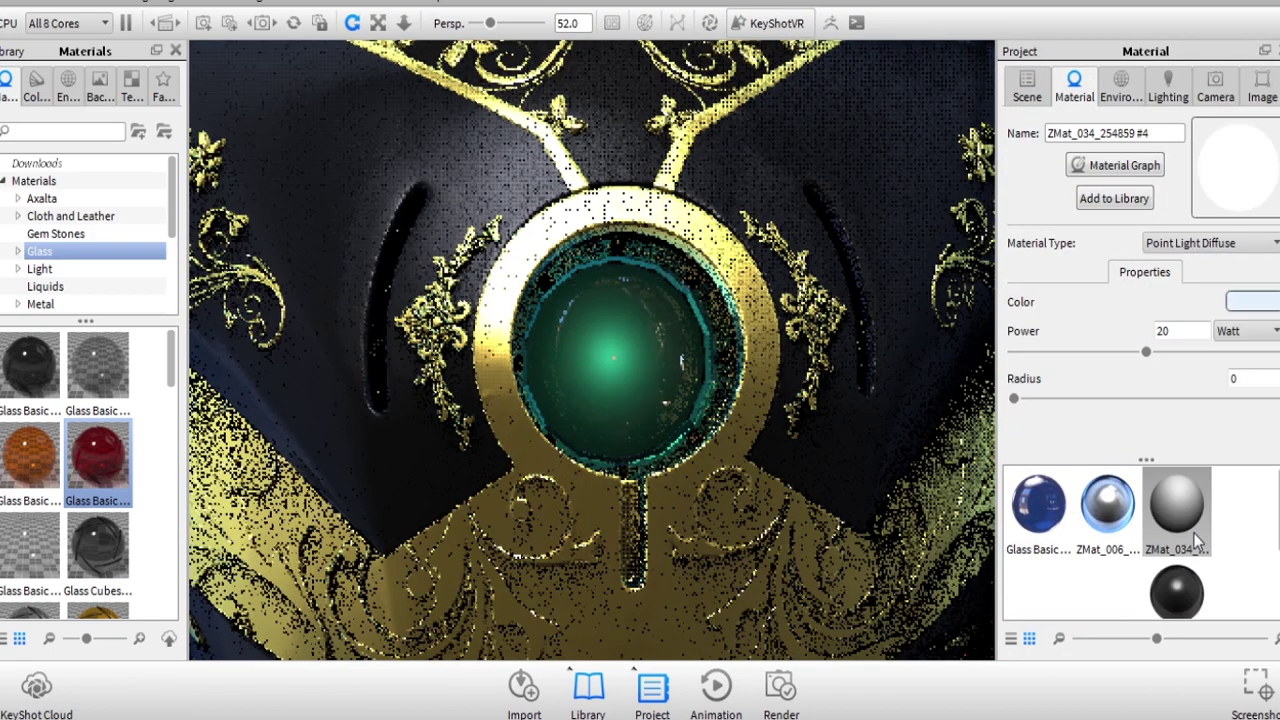
{"action": "left_click_drag", "start_coordinate": [1149, 352], "coordinate": [1219, 352]}
{"action": "double_click", "coordinate": [1181, 338]}
{"action": "type", "text": "200"}
{"action": "key", "text": "Return"}
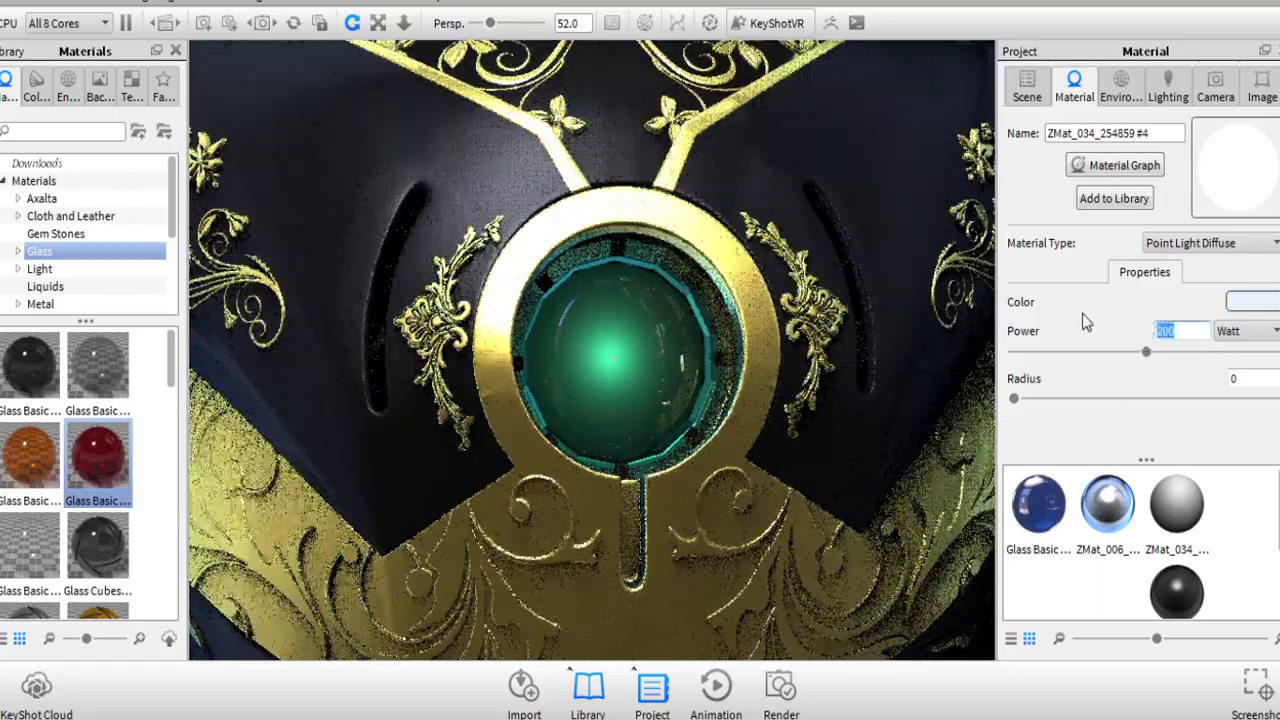
{"action": "scroll", "coordinate": [565, 380], "scroll_direction": "down", "scroll_amount": 5}
Step: Open the lens glass's Material Graph and delete the Noise texture node
{"action": "double_click", "coordinate": [565, 380]}
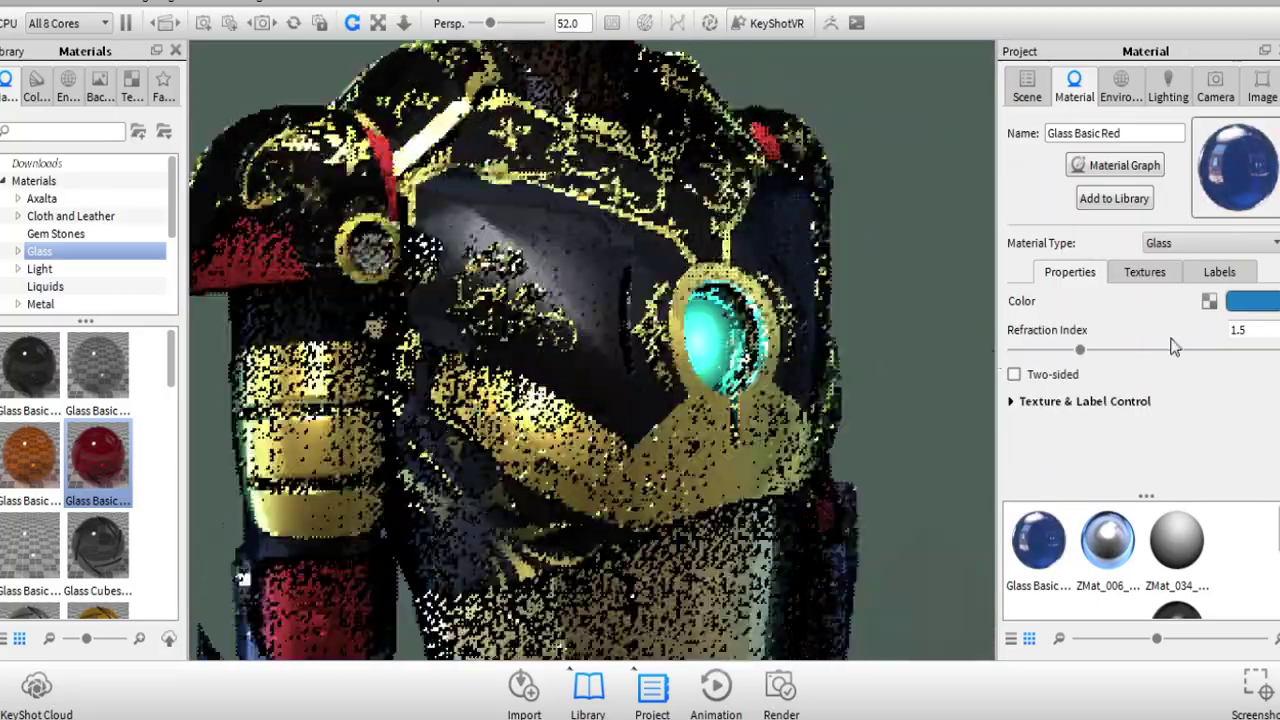
{"action": "left_click", "coordinate": [1114, 165]}
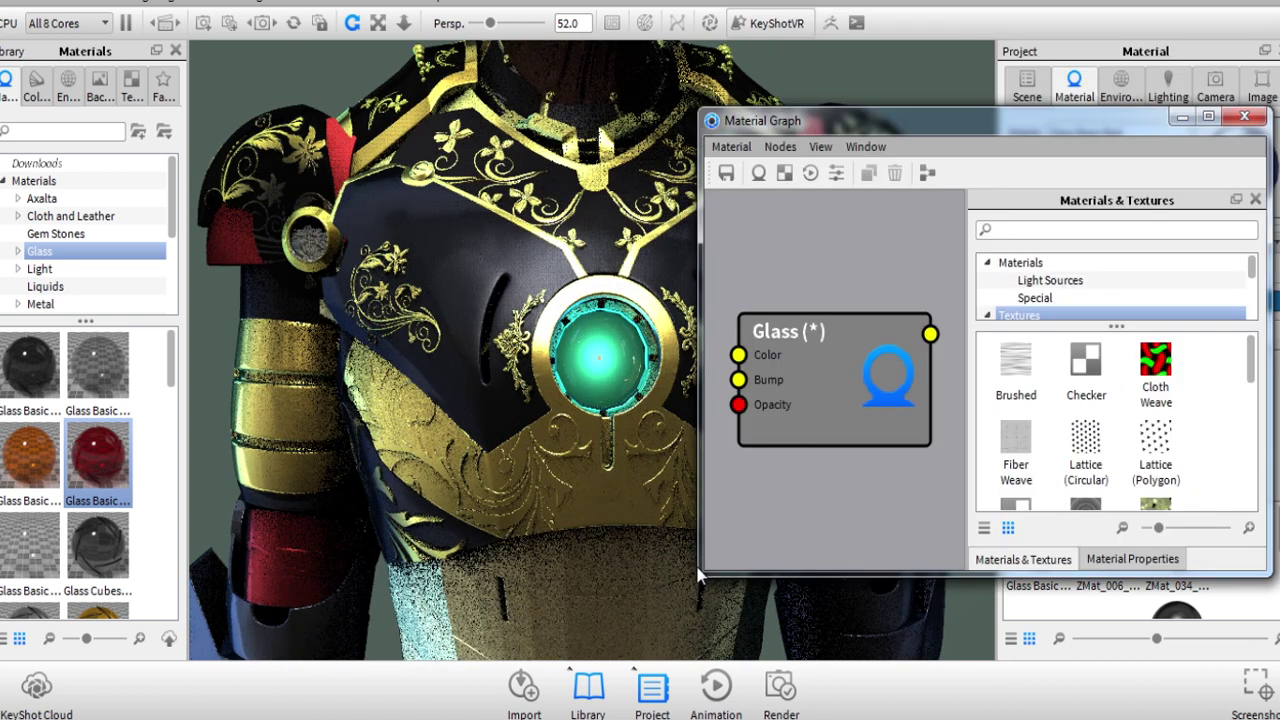
{"action": "left_click_drag", "start_coordinate": [698, 575], "coordinate": [535, 575]}
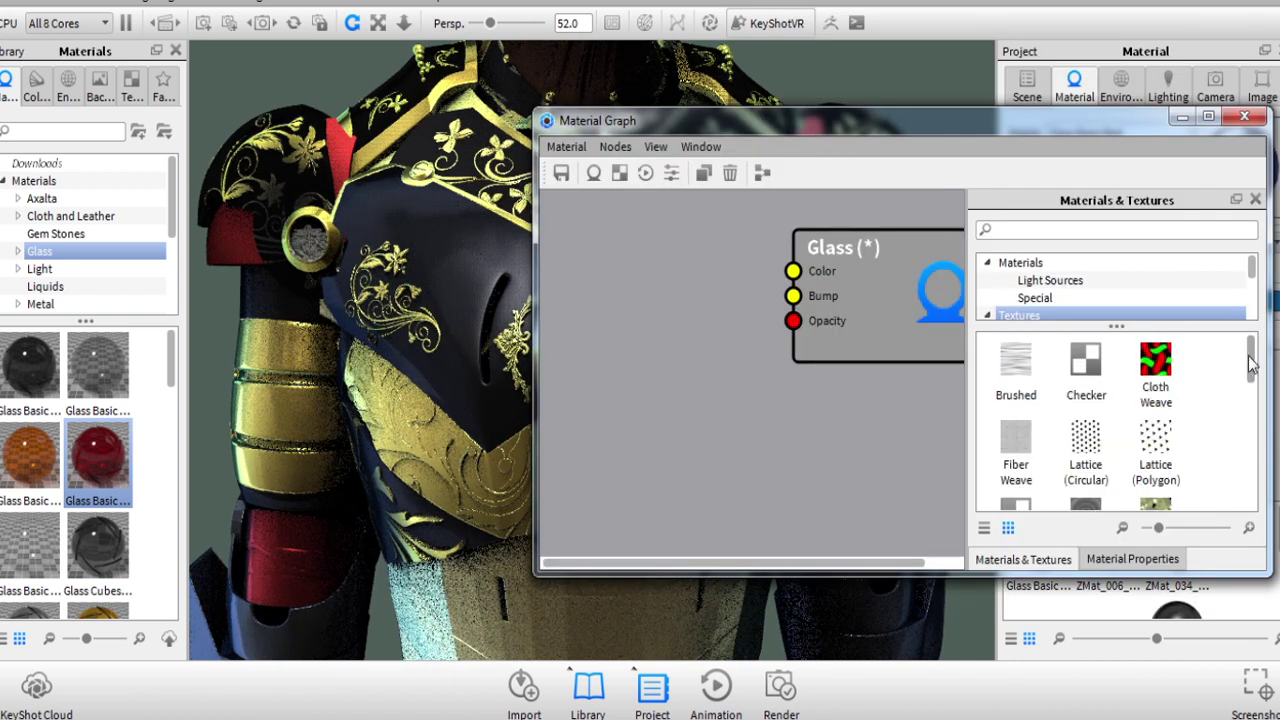
{"action": "scroll", "coordinate": [1250, 450], "scroll_direction": "down", "scroll_amount": 3}
{"action": "left_click_drag", "start_coordinate": [1155, 370], "coordinate": [652, 279]}
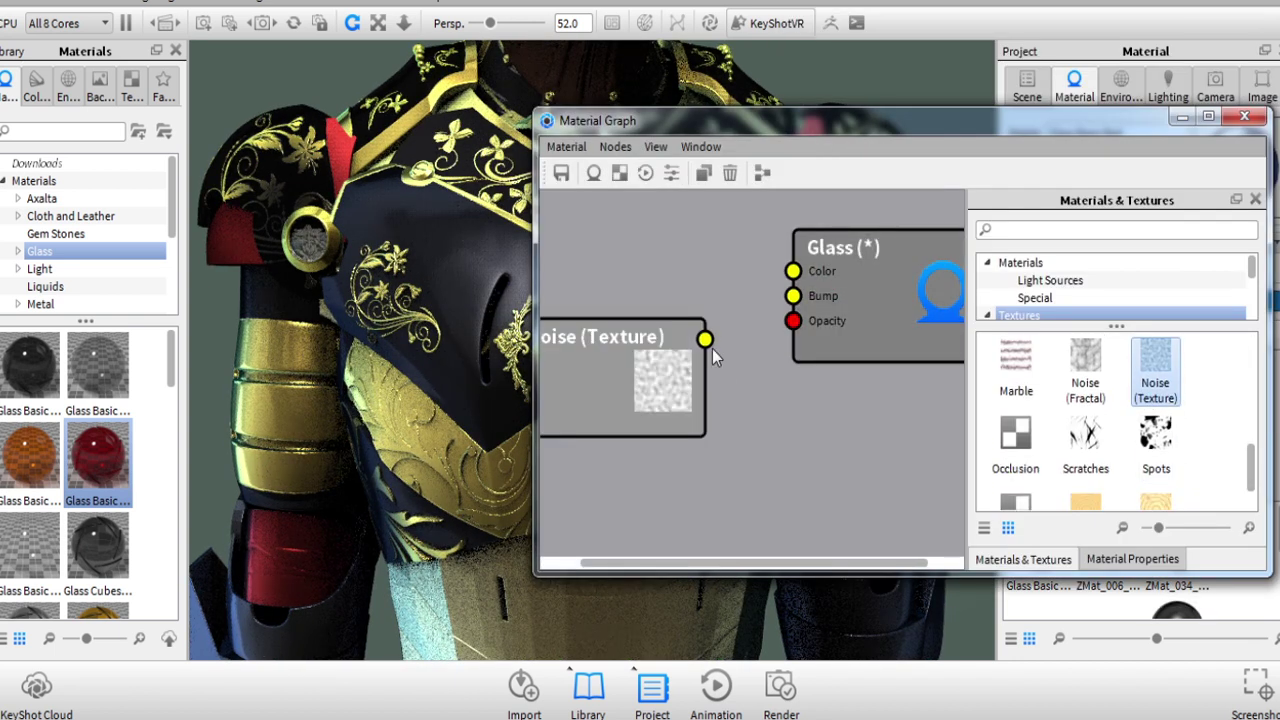
{"action": "right_click", "coordinate": [705, 358]}
{"action": "left_click", "coordinate": [719, 360]}
Step: Add a Spots texture and connect it to the glass Bump input
{"action": "left_click_drag", "start_coordinate": [1155, 428], "coordinate": [662, 407]}
{"action": "left_click_drag", "start_coordinate": [856, 430], "coordinate": [793, 296]}
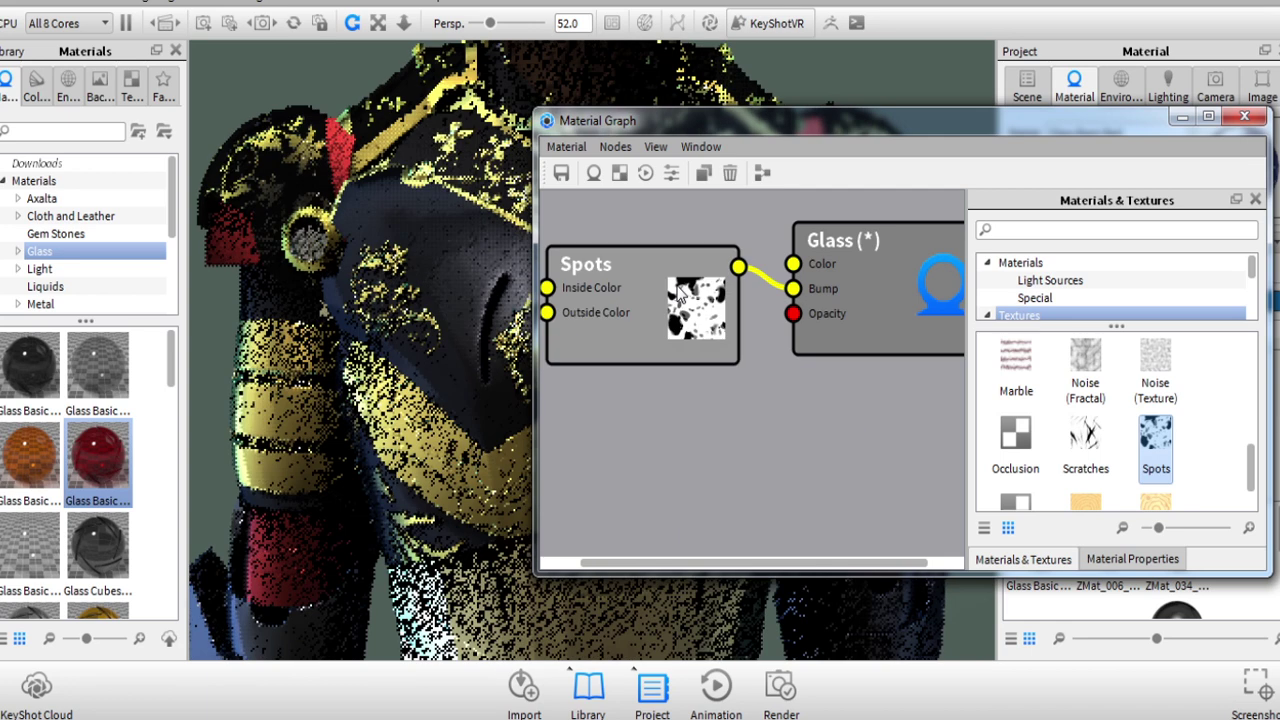
{"action": "left_click_drag", "start_coordinate": [640, 120], "coordinate": [845, 100]}
{"action": "left_click_drag", "start_coordinate": [905, 290], "coordinate": [848, 290]}
Step: Set the Spots texture scale to 0.47 with circular cells and confirm the mapping
{"action": "double_click", "coordinate": [843, 270]}
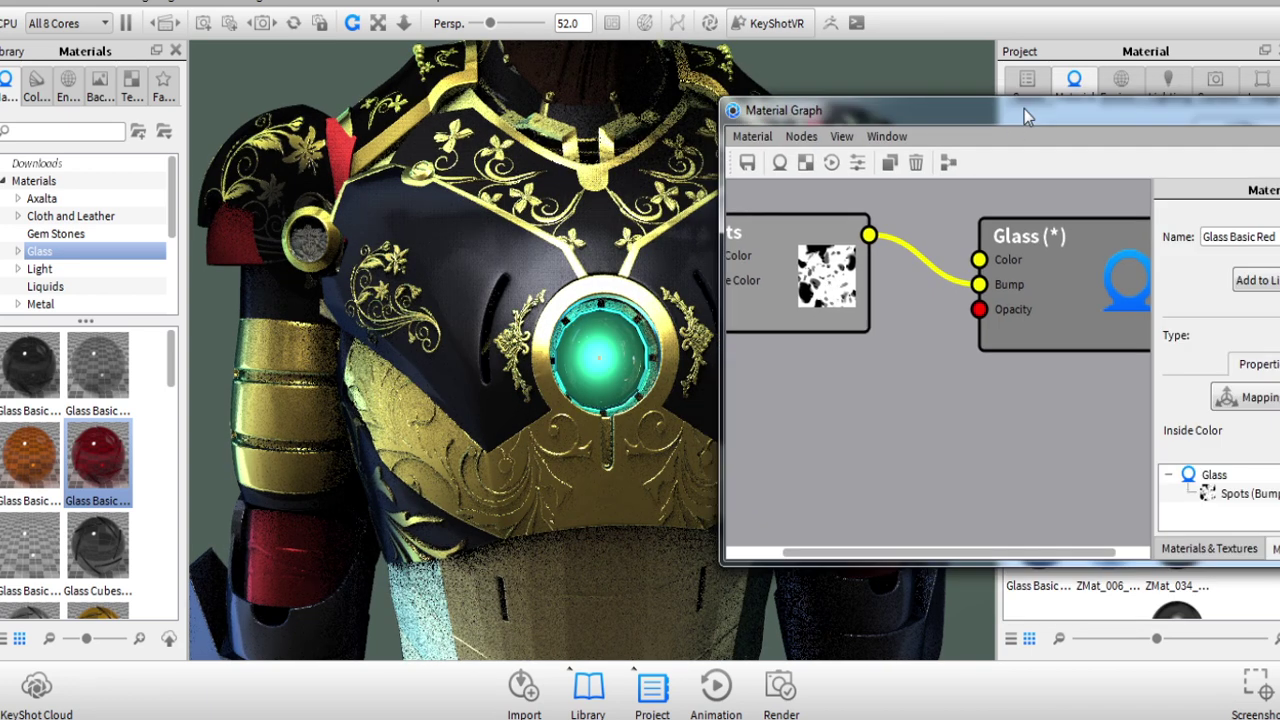
{"action": "left_click_drag", "start_coordinate": [1024, 105], "coordinate": [94, 85]}
{"action": "left_click_drag", "start_coordinate": [505, 537], "coordinate": [505, 715]}
{"action": "left_click_drag", "start_coordinate": [300, 75], "coordinate": [255, 2]}
{"action": "left_click_drag", "start_coordinate": [240, 405], "coordinate": [195, 408]}
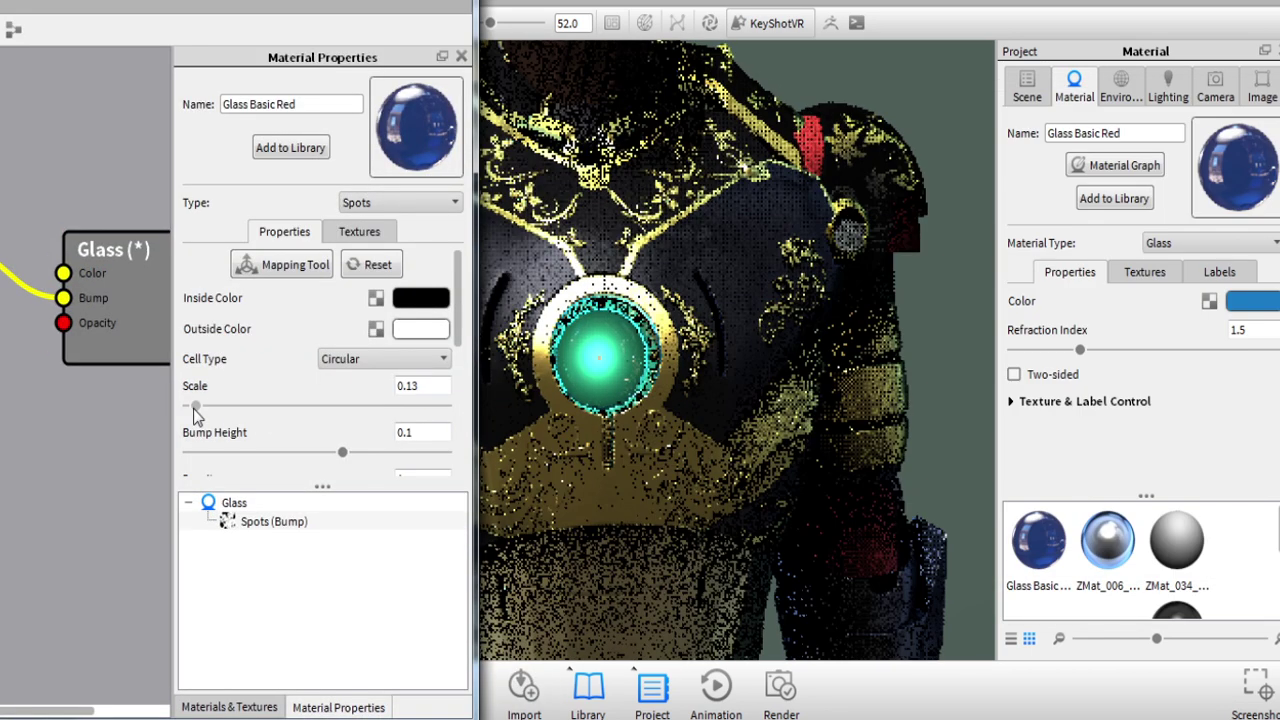
{"action": "left_click", "coordinate": [345, 359]}
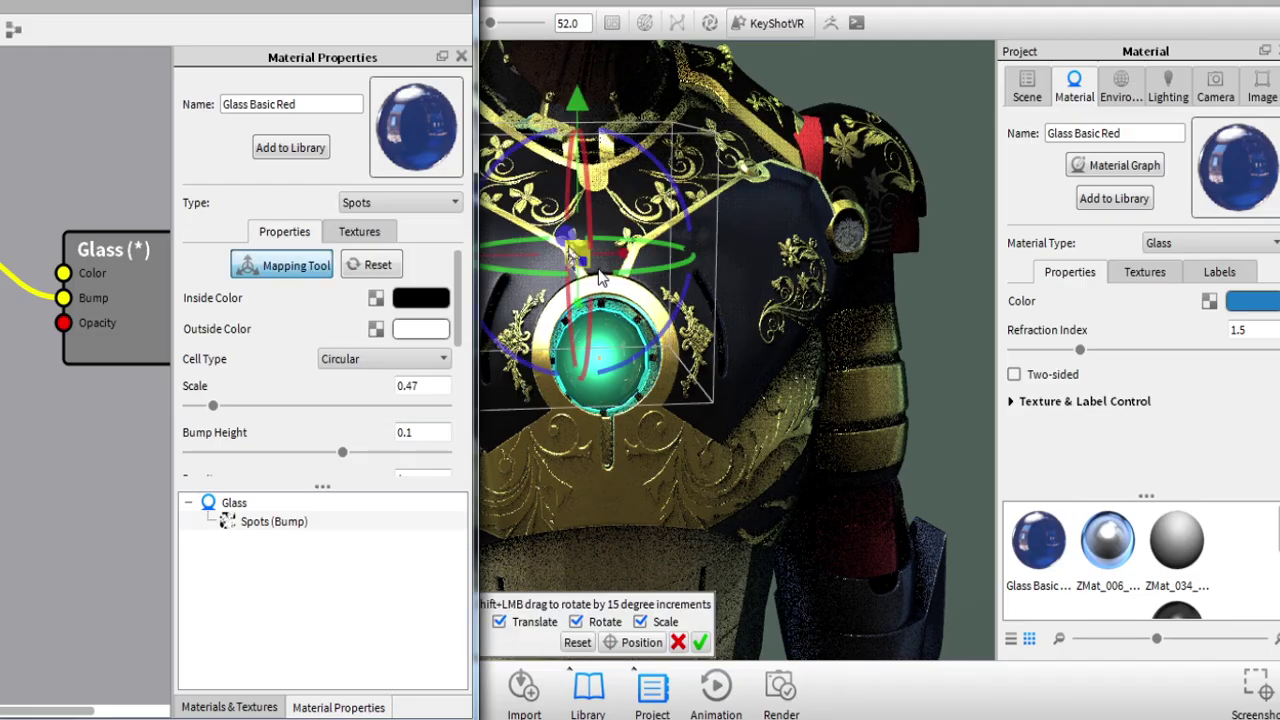
{"action": "left_click", "coordinate": [600, 278]}
{"action": "left_click_drag", "start_coordinate": [600, 300], "coordinate": [660, 380]}
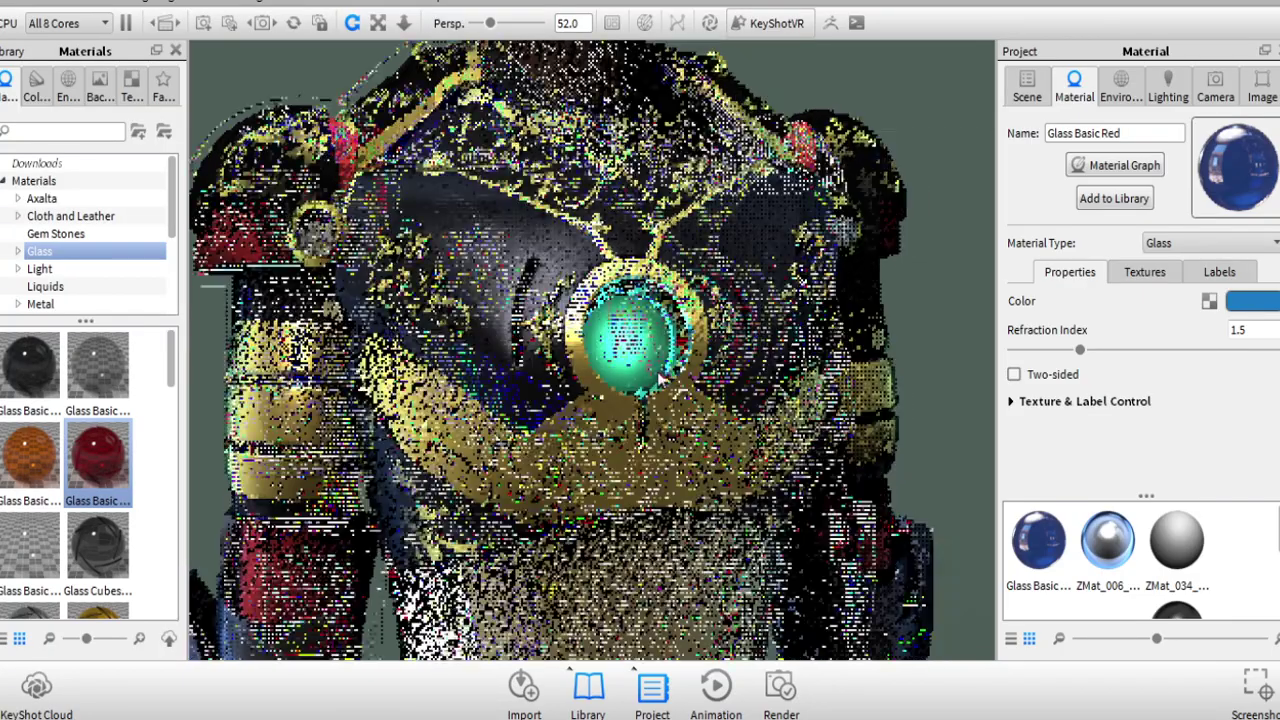
Step: Set the glass bump height to 0.8 and shrink the Spots scale toward 0.076
{"action": "left_click", "coordinate": [1172, 273]}
{"action": "scroll", "coordinate": [1140, 380], "scroll_direction": "down", "scroll_amount": 3}
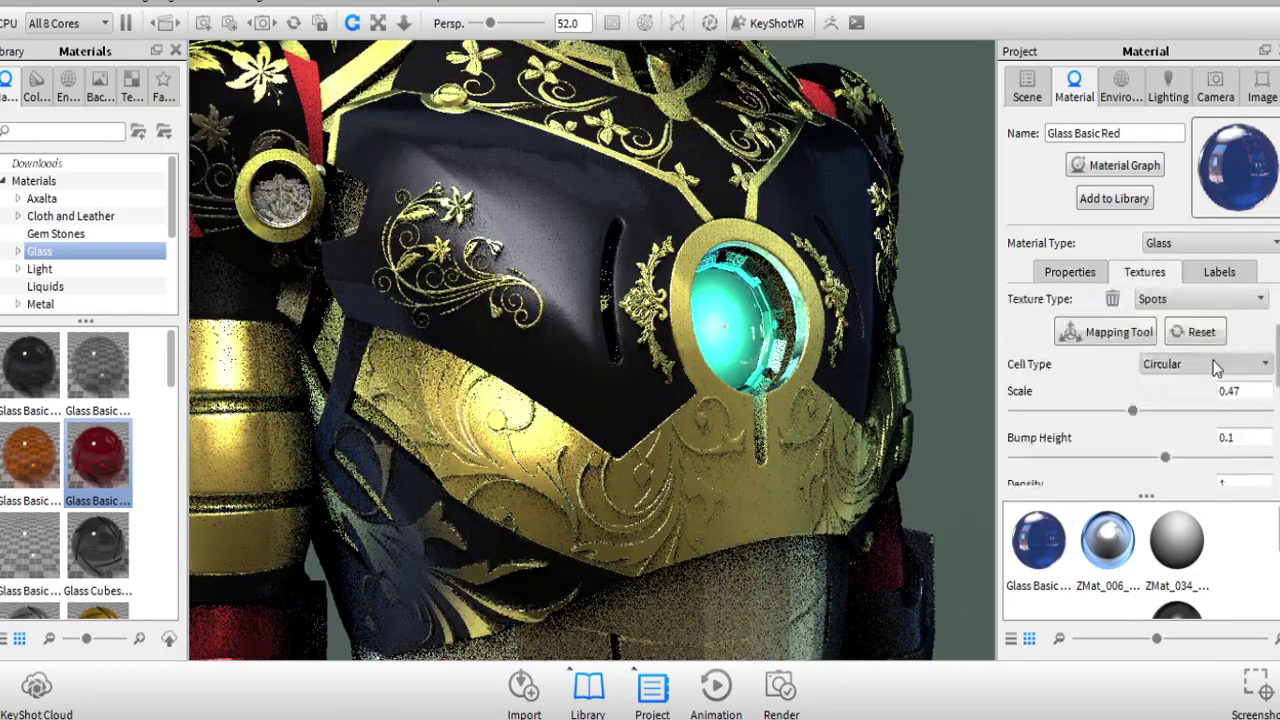
{"action": "scroll", "coordinate": [1216, 368], "scroll_direction": "down", "scroll_amount": 1}
{"action": "left_click_drag", "start_coordinate": [1165, 412], "coordinate": [1243, 412]}
{"action": "scroll", "coordinate": [603, 289], "scroll_direction": "up", "scroll_amount": 5}
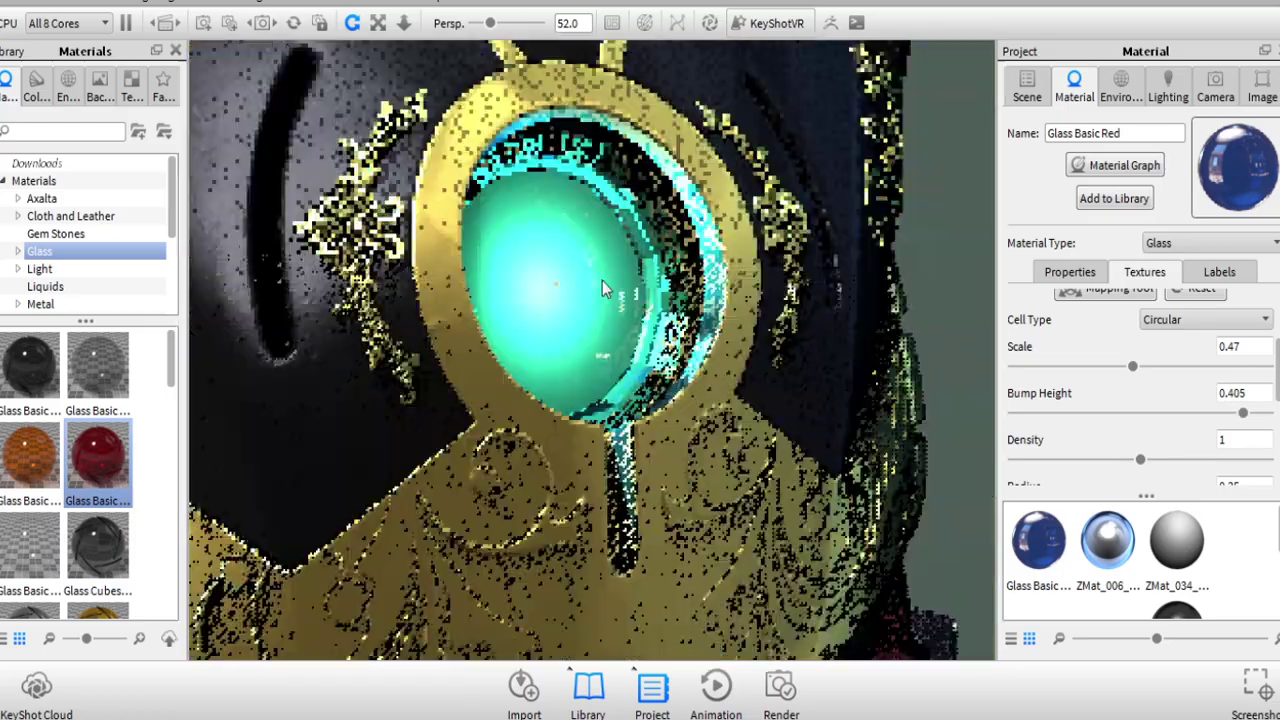
{"action": "scroll", "coordinate": [603, 289], "scroll_direction": "up", "scroll_amount": 3}
{"action": "double_click", "coordinate": [1240, 393]}
{"action": "type", "text": "0.8"}
{"action": "key", "text": "Return"}
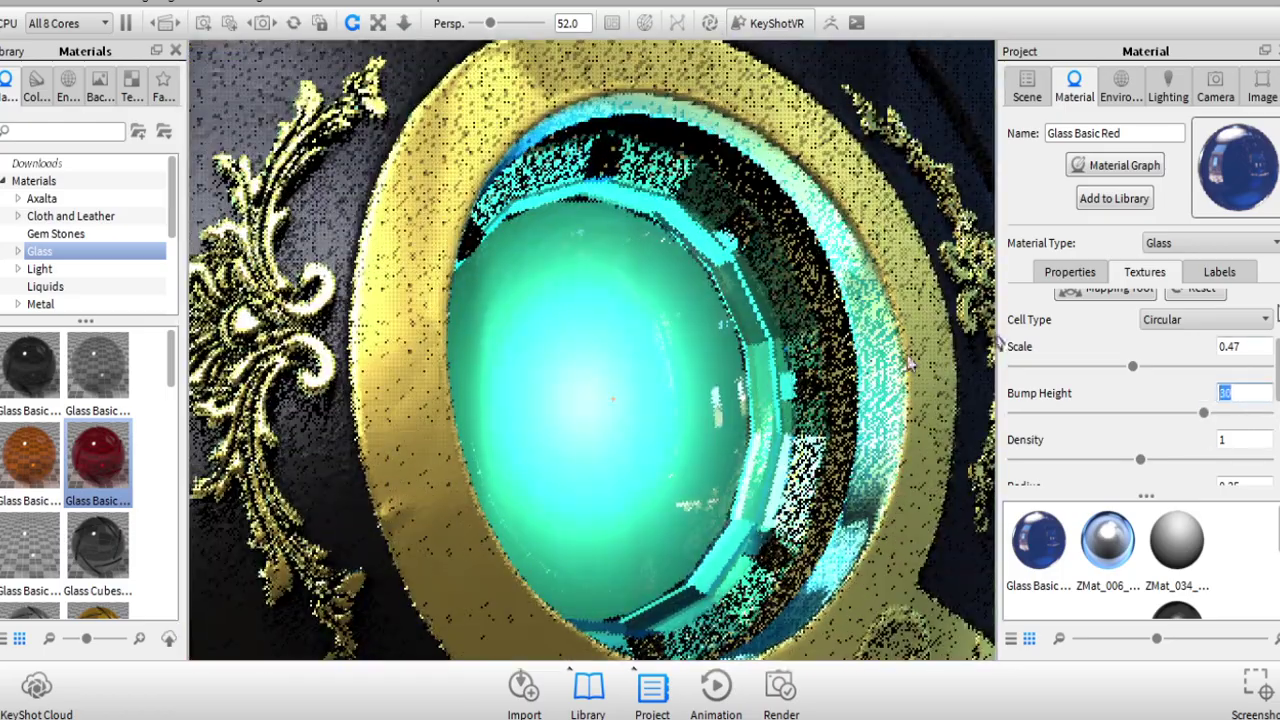
{"action": "left_click_drag", "start_coordinate": [1132, 366], "coordinate": [955, 393]}
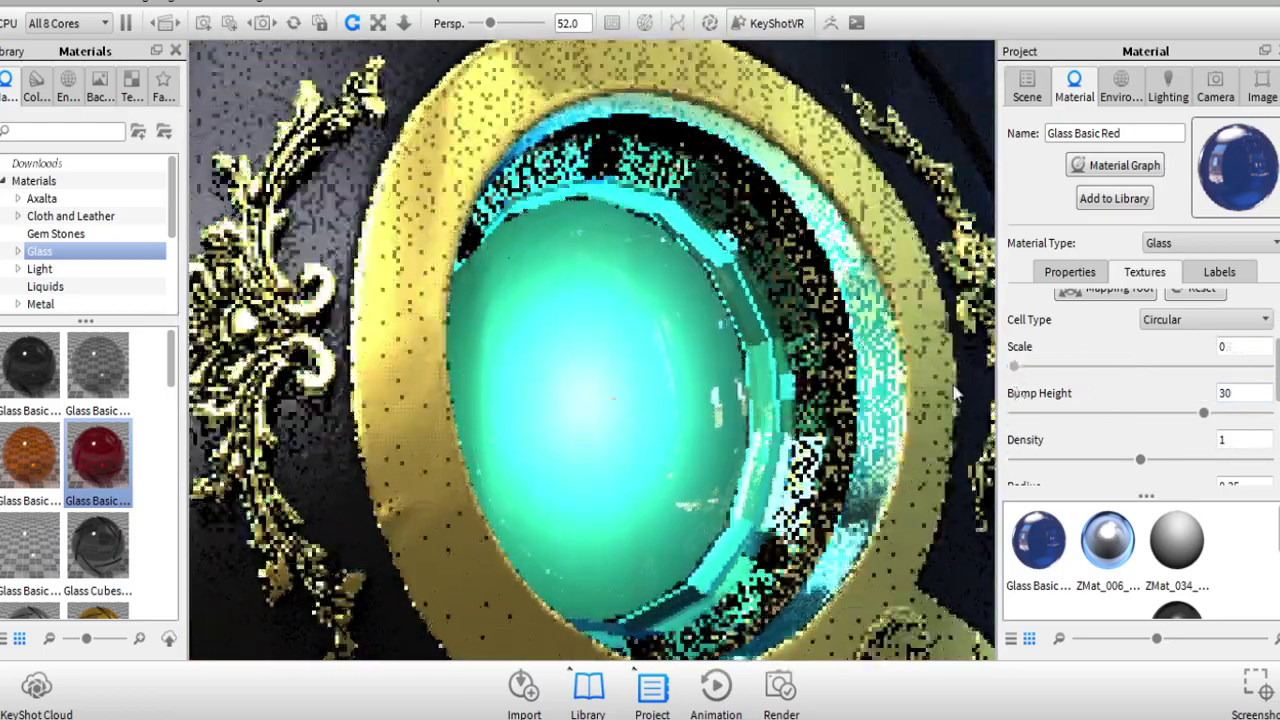
{"action": "left_click", "coordinate": [1116, 165]}
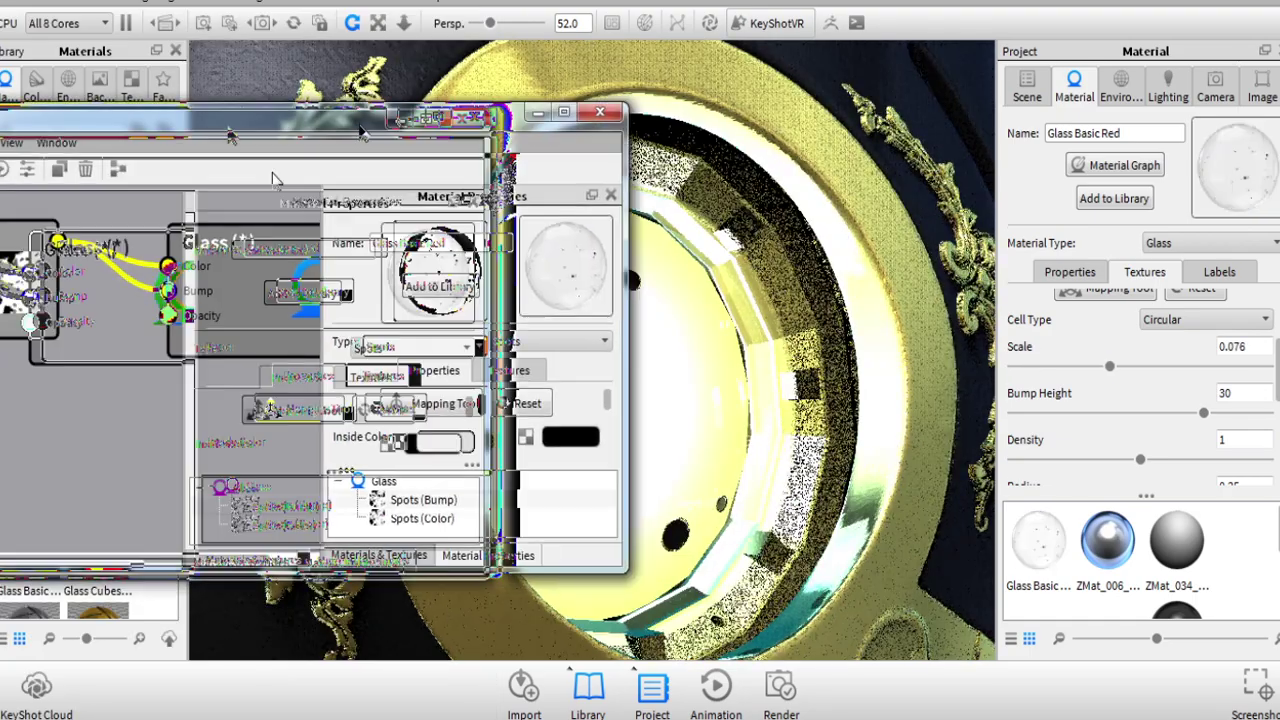
Step: Tune Spots to density ~35, radius 0.231, falloff 0.39, distortion 0.22, 2 levels
{"action": "left_click_drag", "start_coordinate": [1140, 459], "coordinate": [1218, 459]}
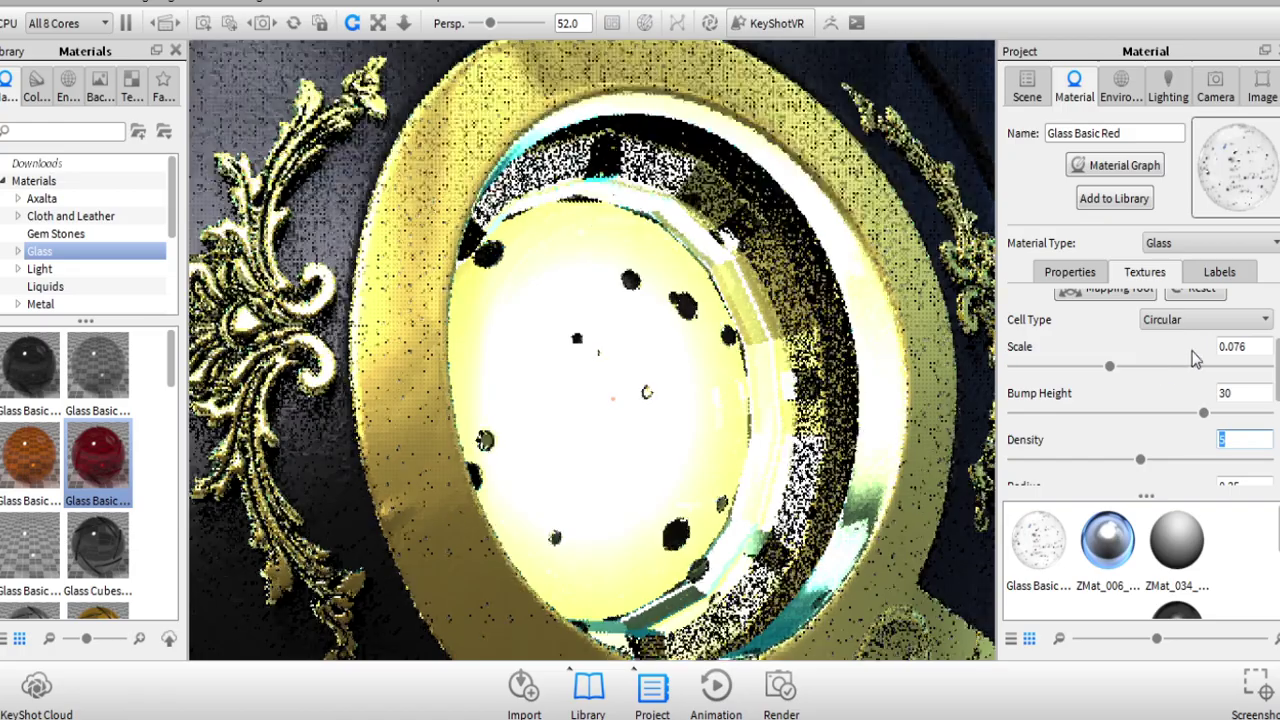
{"action": "double_click", "coordinate": [1220, 441]}
{"action": "type", "text": "20"}
{"action": "left_click_drag", "start_coordinate": [857, 495], "coordinate": [930, 470]}
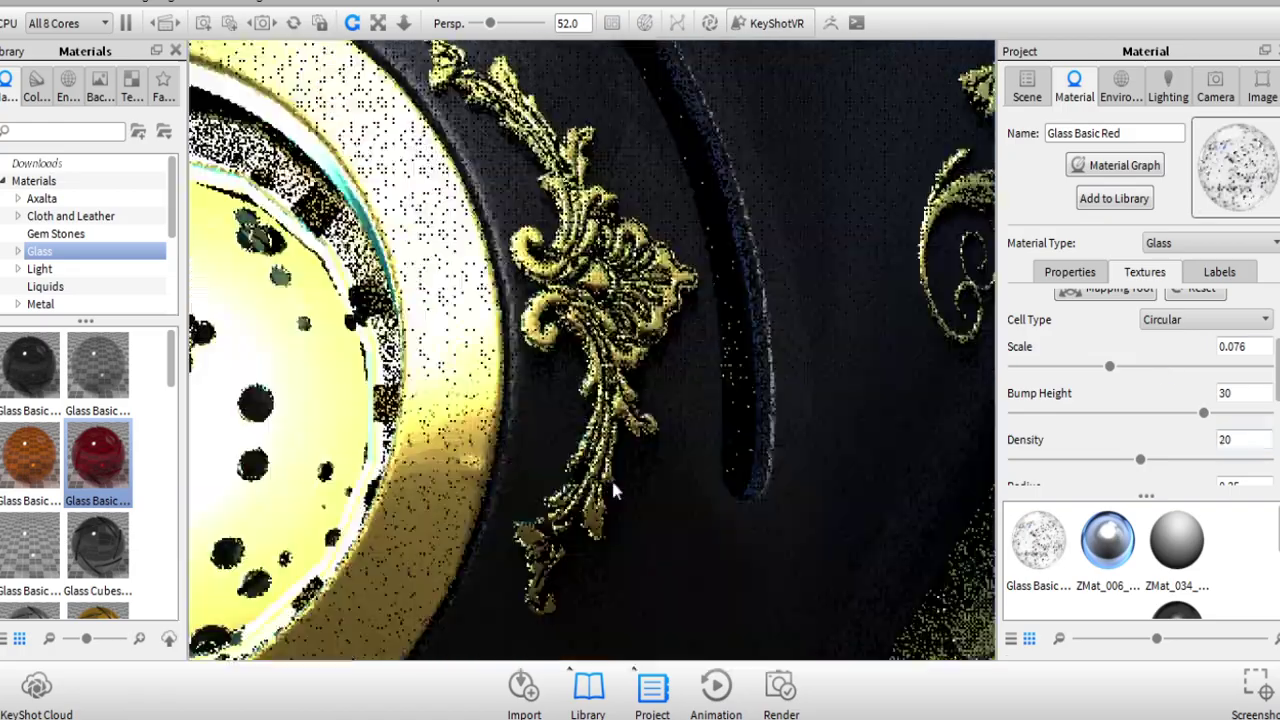
{"action": "scroll", "coordinate": [1035, 478], "scroll_direction": "down", "scroll_amount": 2}
{"action": "left_click_drag", "start_coordinate": [1035, 478], "coordinate": [1173, 485]}
{"action": "mouse_move", "coordinate": [1027, 477]}
{"action": "left_mouse_down"}
{"action": "mouse_move", "coordinate": [1145, 490]}
{"action": "mouse_move", "coordinate": [1112, 470]}
{"action": "left_mouse_up"}
{"action": "left_click_drag", "start_coordinate": [1077, 423], "coordinate": [1038, 427]}
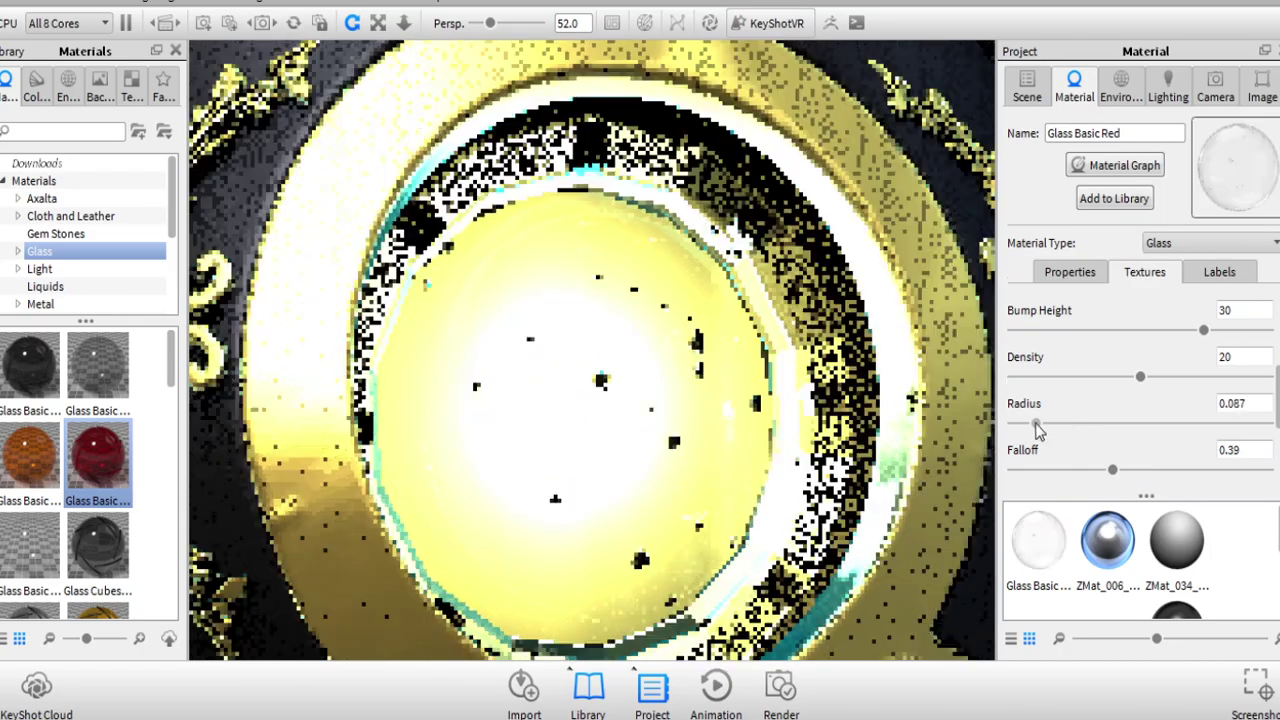
{"action": "scroll", "coordinate": [1200, 390], "scroll_direction": "down", "scroll_amount": 1}
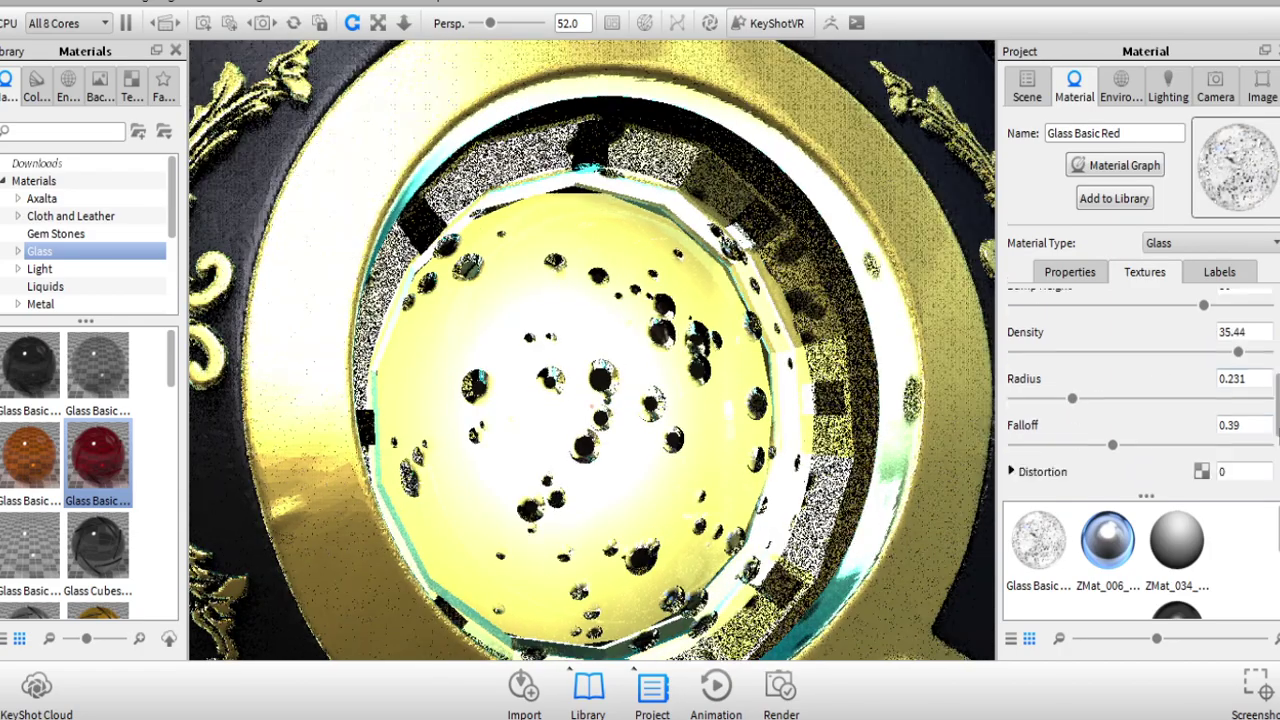
{"action": "scroll", "coordinate": [1078, 395], "scroll_direction": "down", "scroll_amount": 2}
{"action": "left_click", "coordinate": [1070, 390]}
{"action": "mouse_move", "coordinate": [1015, 436]}
{"action": "left_mouse_down"}
{"action": "mouse_move", "coordinate": [1103, 436]}
{"action": "mouse_move", "coordinate": [1070, 446]}
{"action": "left_mouse_up"}
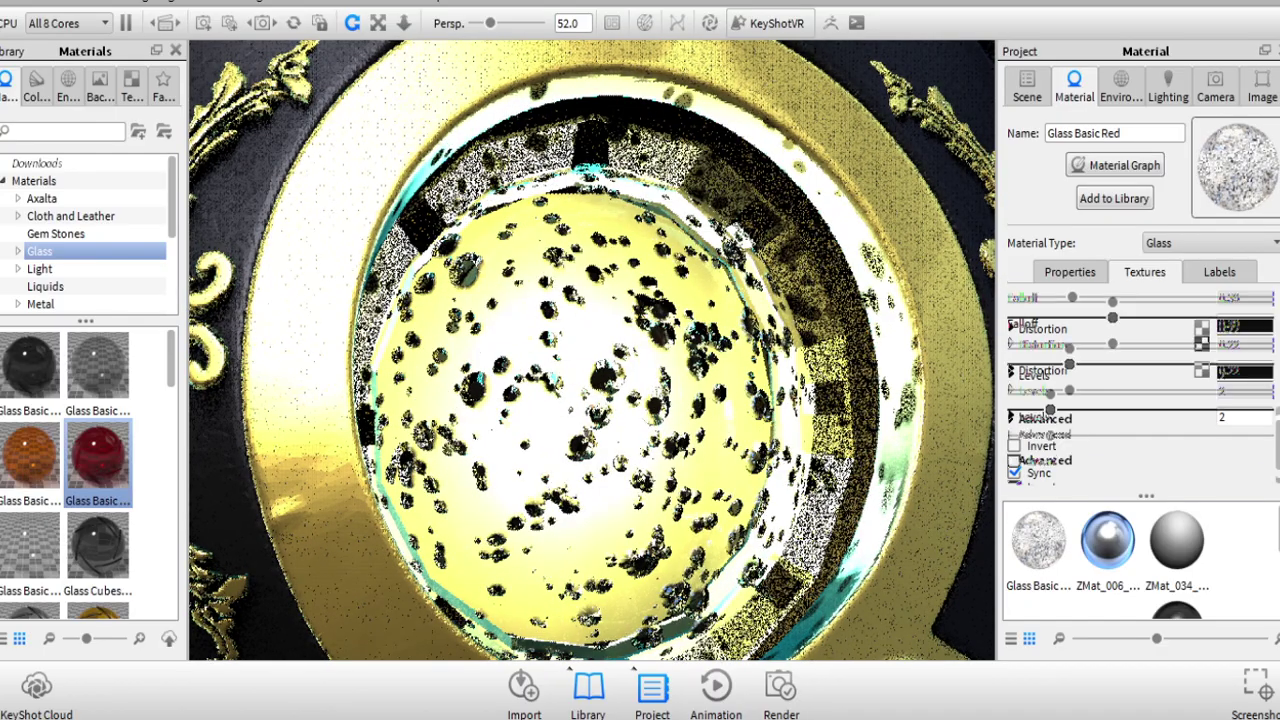
{"action": "scroll", "coordinate": [1190, 480], "scroll_direction": "down", "scroll_amount": 1}
Step: Replace the lens's Glass node with a new Glass material and wire Spots into its Bump
{"action": "left_click", "coordinate": [1122, 163]}
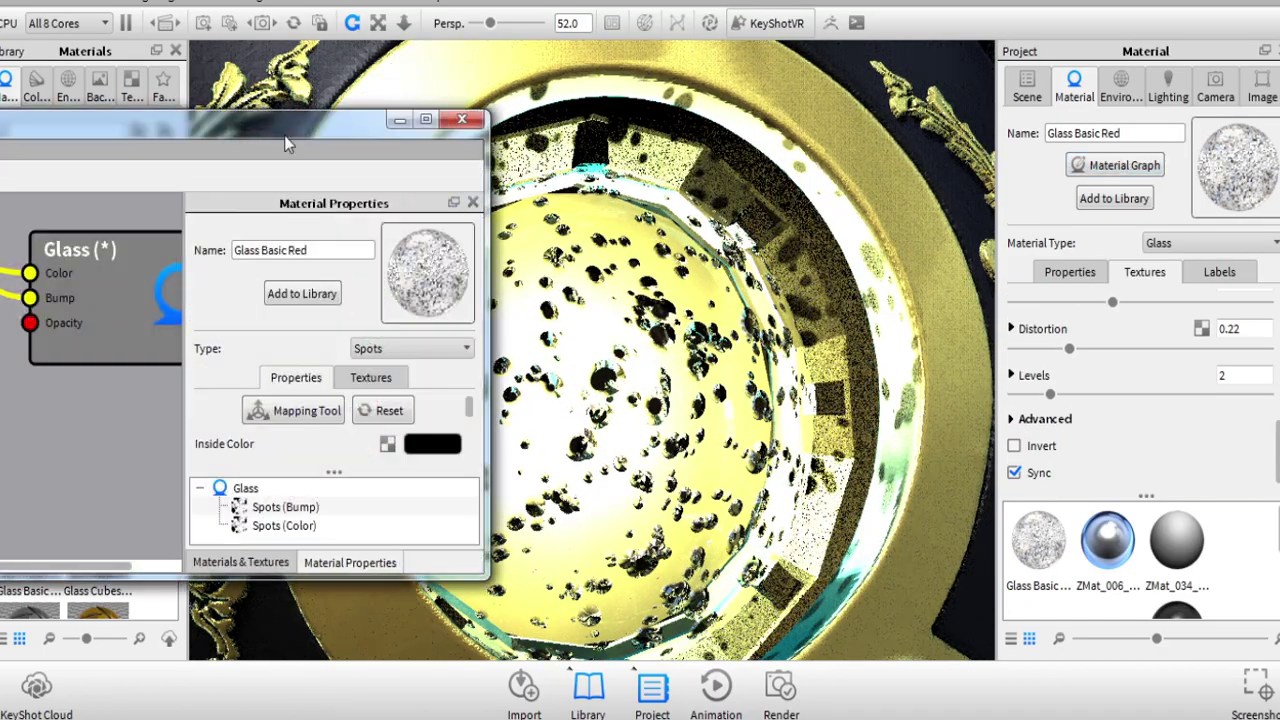
{"action": "key", "text": "Delete"}
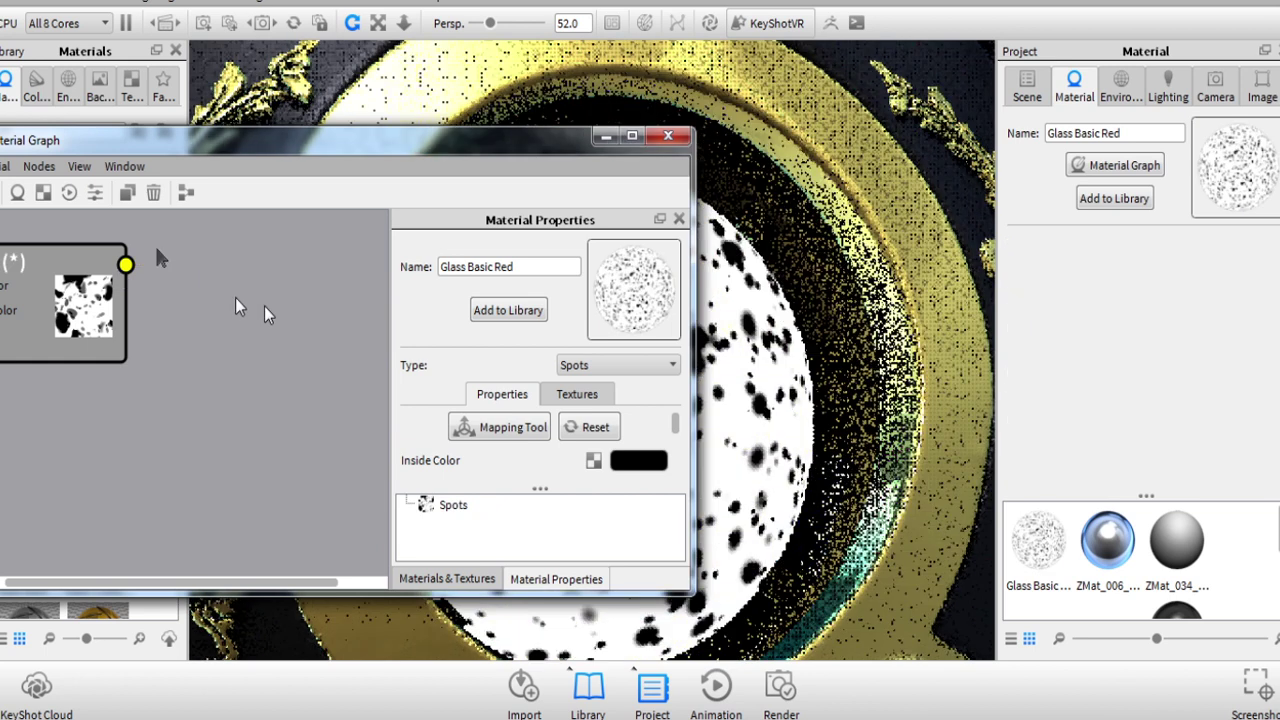
{"action": "left_click_drag", "start_coordinate": [338, 141], "coordinate": [524, 179]}
{"action": "right_click", "coordinate": [474, 551]}
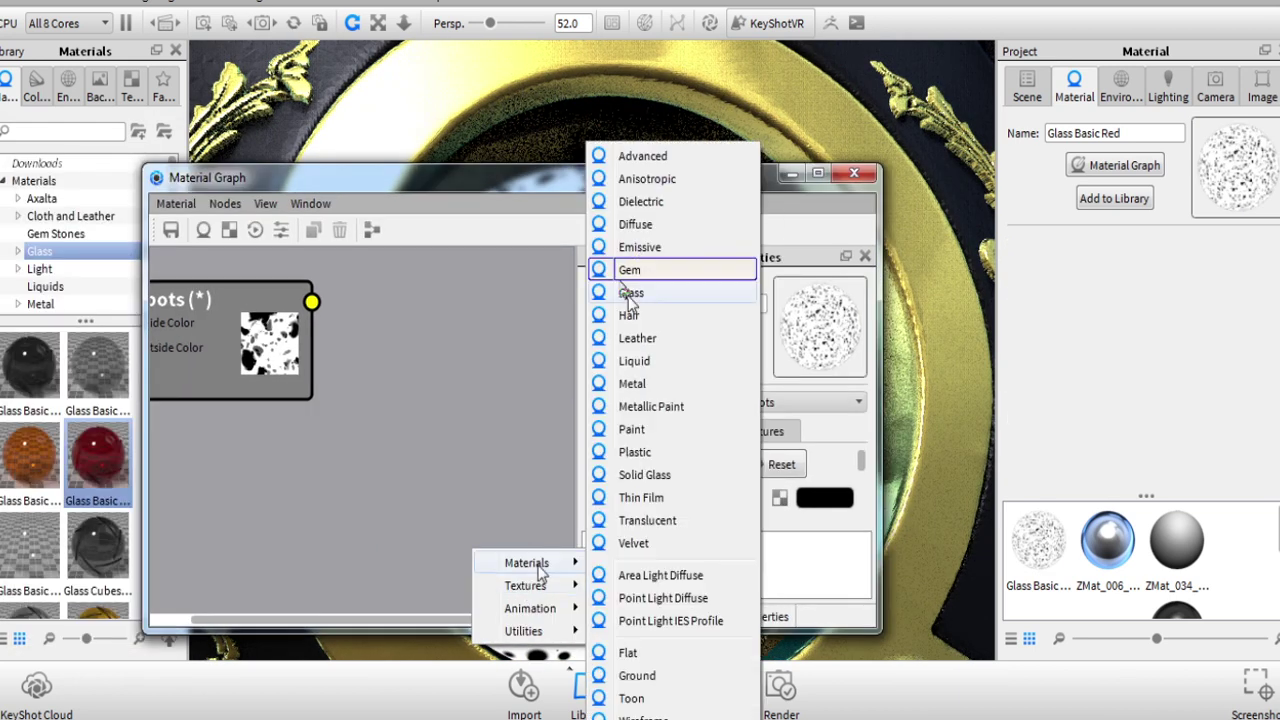
{"action": "left_click", "coordinate": [634, 289]}
{"action": "left_click_drag", "start_coordinate": [322, 250], "coordinate": [322, 372]}
{"action": "left_click_drag", "start_coordinate": [397, 294], "coordinate": [325, 360]}
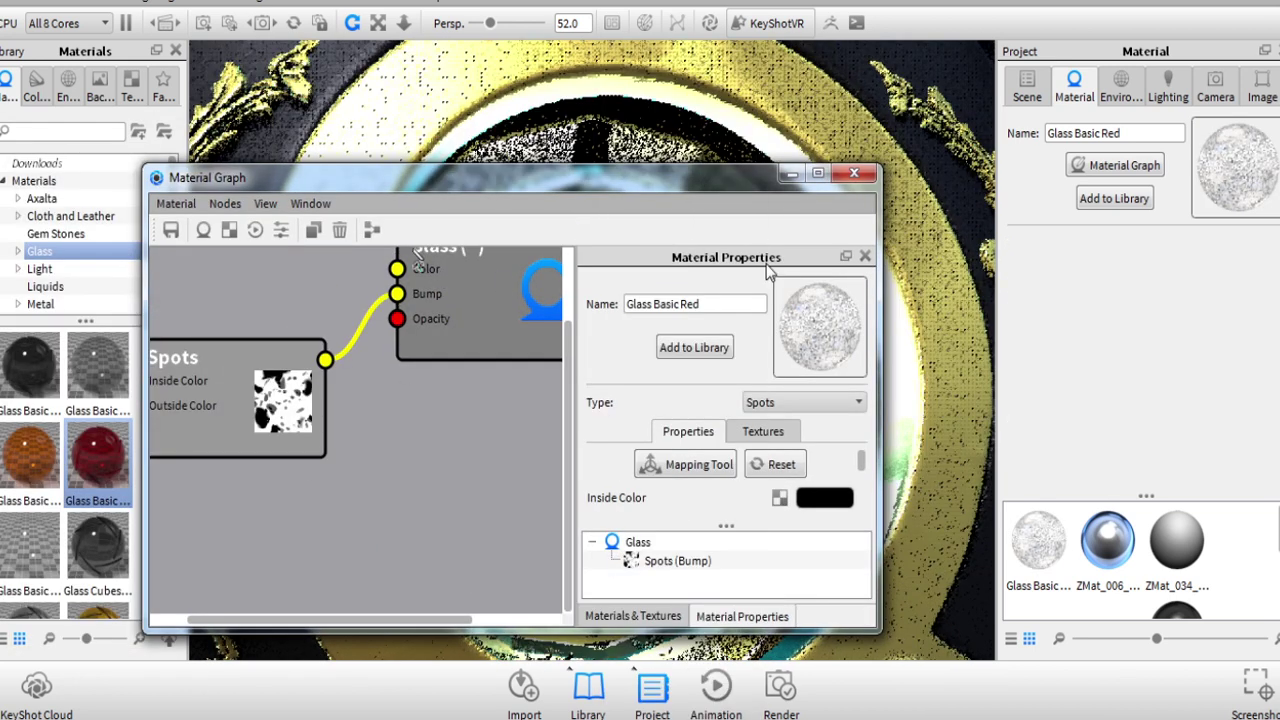
Step: Set the new glass Color to green (RGB 13, 173, 103)
{"action": "left_click", "coordinate": [475, 335]}
{"action": "left_click", "coordinate": [825, 458]}
{"action": "left_click", "coordinate": [815, 355]}
{"action": "left_click", "coordinate": [776, 312]}
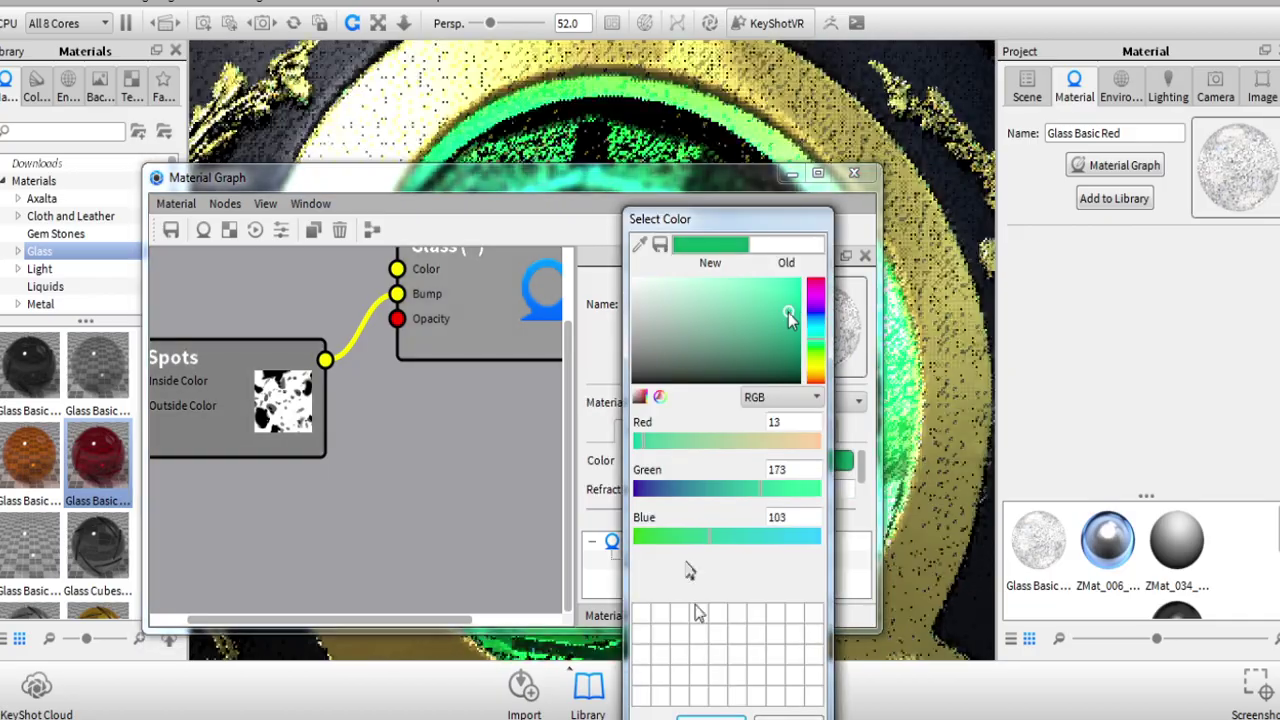
{"action": "left_click", "coordinate": [710, 717]}
{"action": "mouse_move", "coordinate": [695, 177]}
{"action": "left_mouse_down"}
{"action": "mouse_move", "coordinate": [565, 513]}
{"action": "mouse_move", "coordinate": [437, 248]}
{"action": "left_mouse_up"}
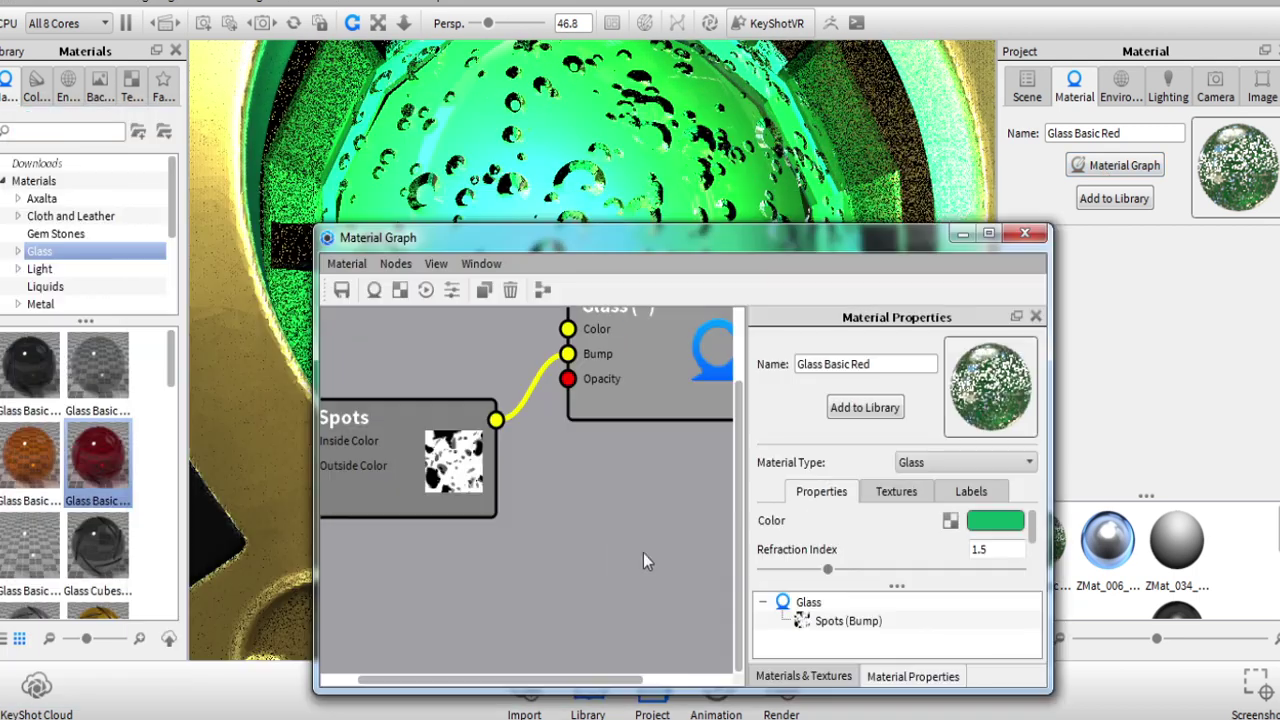
Step: Add a Curvature texture node wired into the glass Color input
{"action": "right_click", "coordinate": [560, 498]}
{"action": "mouse_move", "coordinate": [611, 587]}
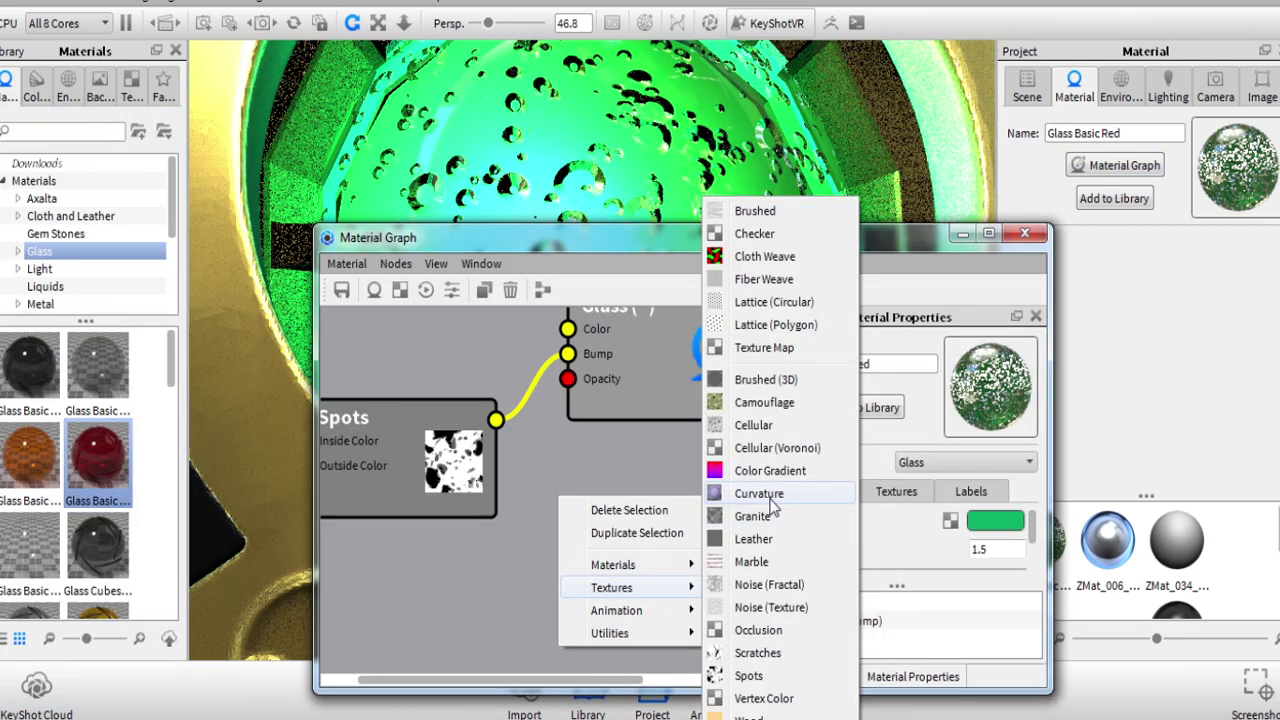
{"action": "left_click", "coordinate": [771, 498]}
{"action": "left_click_drag", "start_coordinate": [568, 330], "coordinate": [518, 555]}
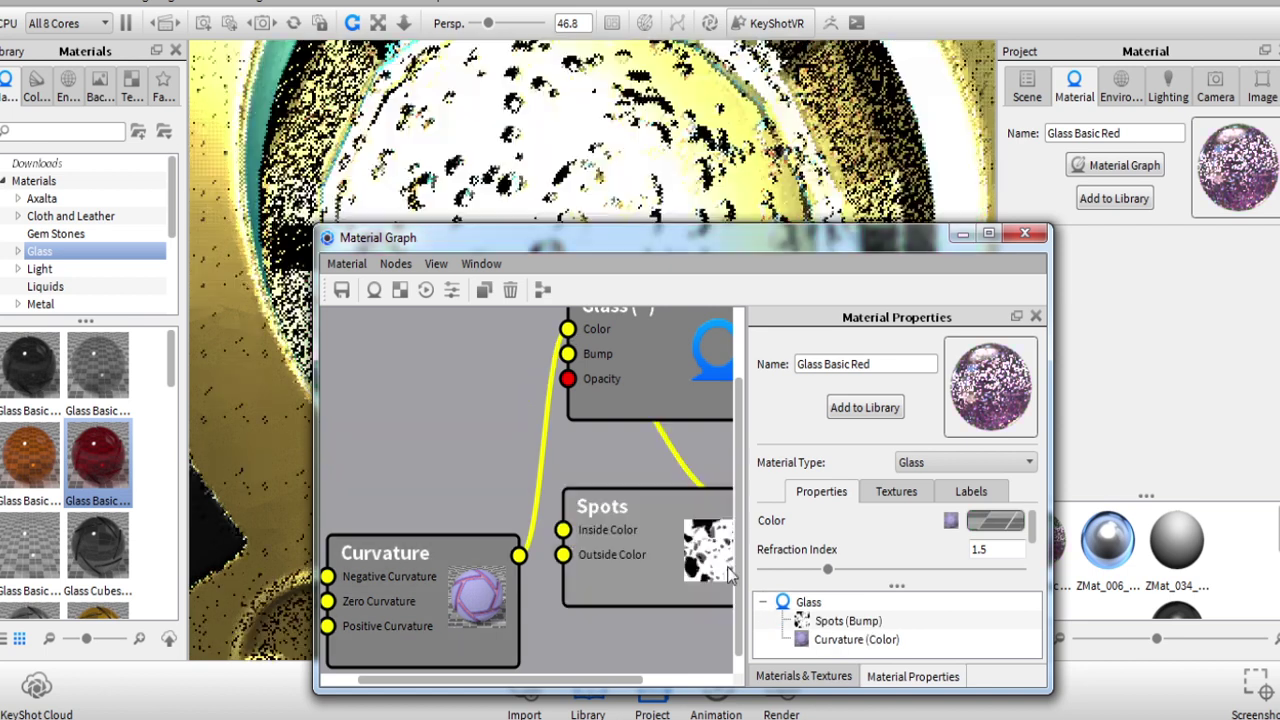
{"action": "left_click_drag", "start_coordinate": [977, 255], "coordinate": [481, 196]}
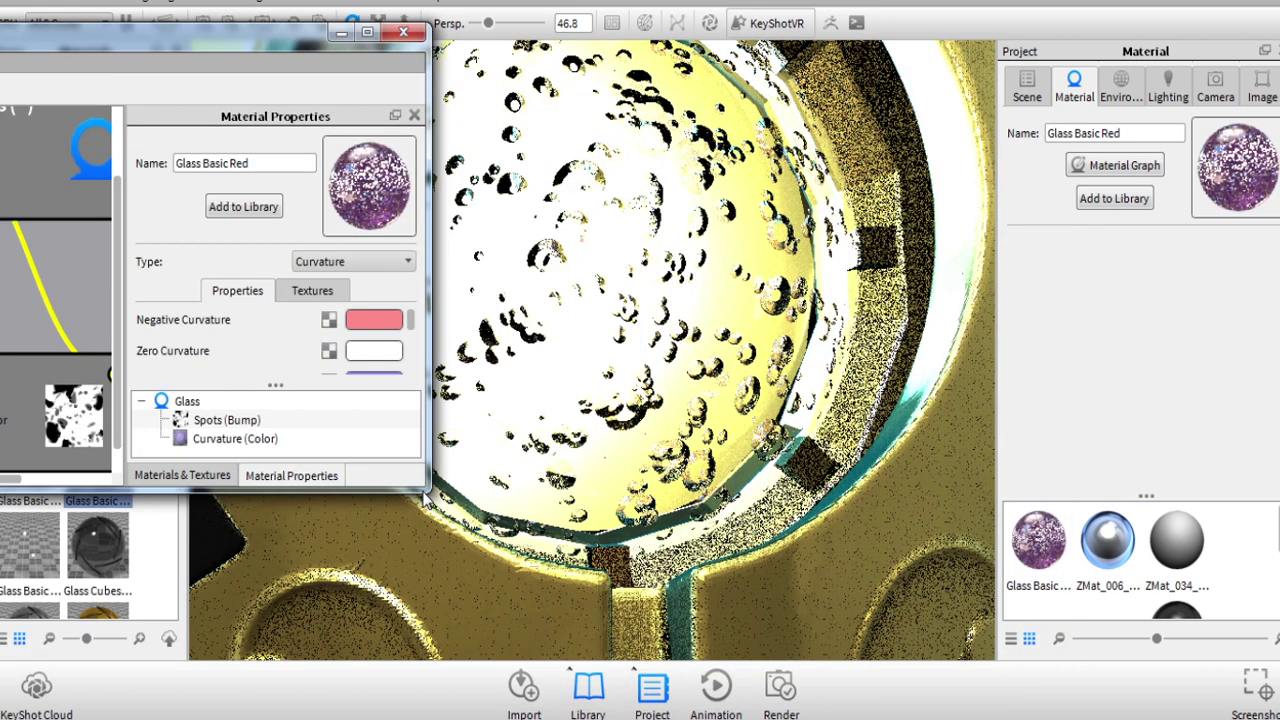
Step: Set the Curvature's Negative Curvature colour to green
{"action": "left_click", "coordinate": [372, 262]}
{"action": "left_click", "coordinate": [320, 125]}
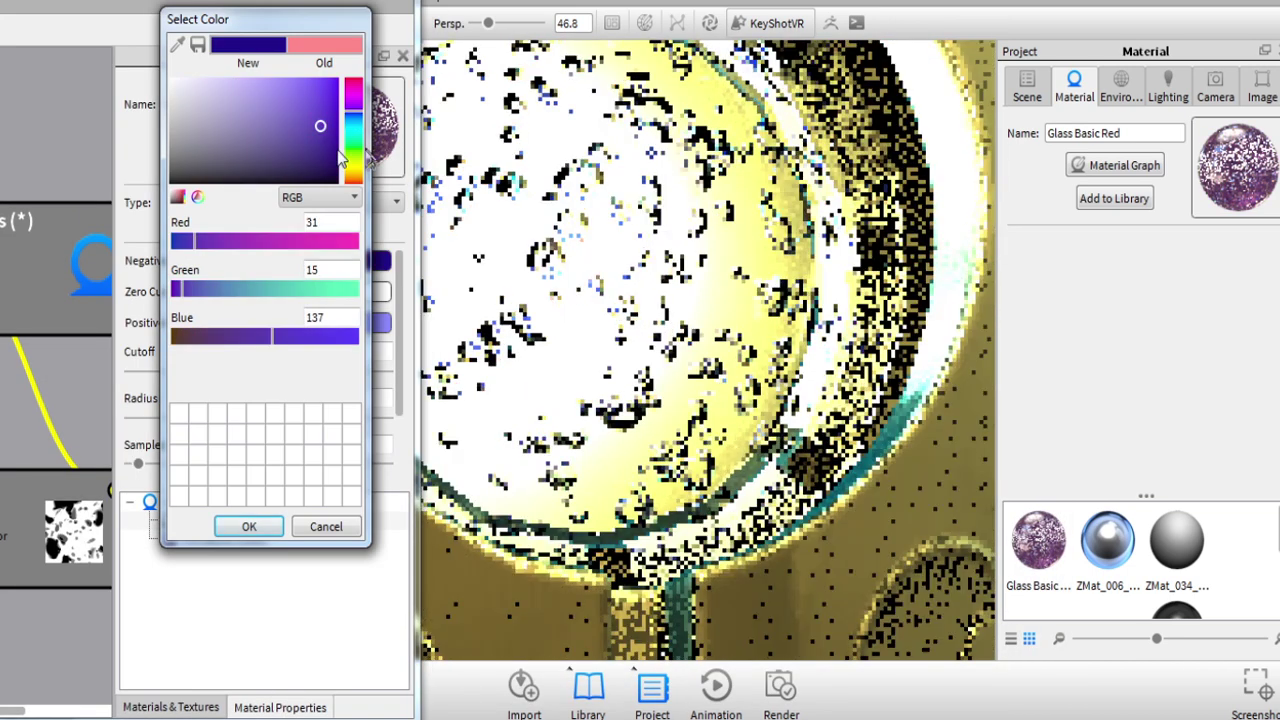
{"action": "left_click", "coordinate": [337, 137]}
{"action": "left_click", "coordinate": [352, 150]}
{"action": "left_click", "coordinate": [352, 128]}
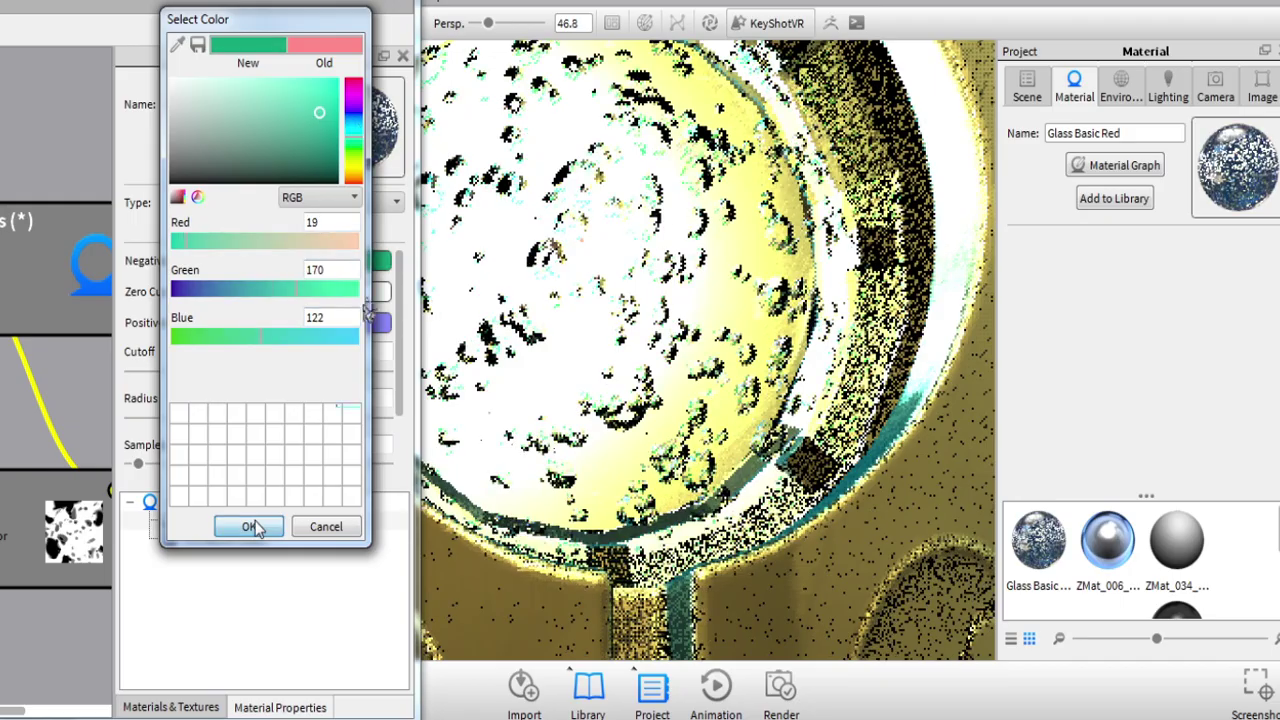
{"action": "left_click", "coordinate": [249, 526]}
Step: Make Zero Curvature teal and Positive Curvature near-black
{"action": "left_click", "coordinate": [378, 291]}
{"action": "left_click", "coordinate": [319, 158]}
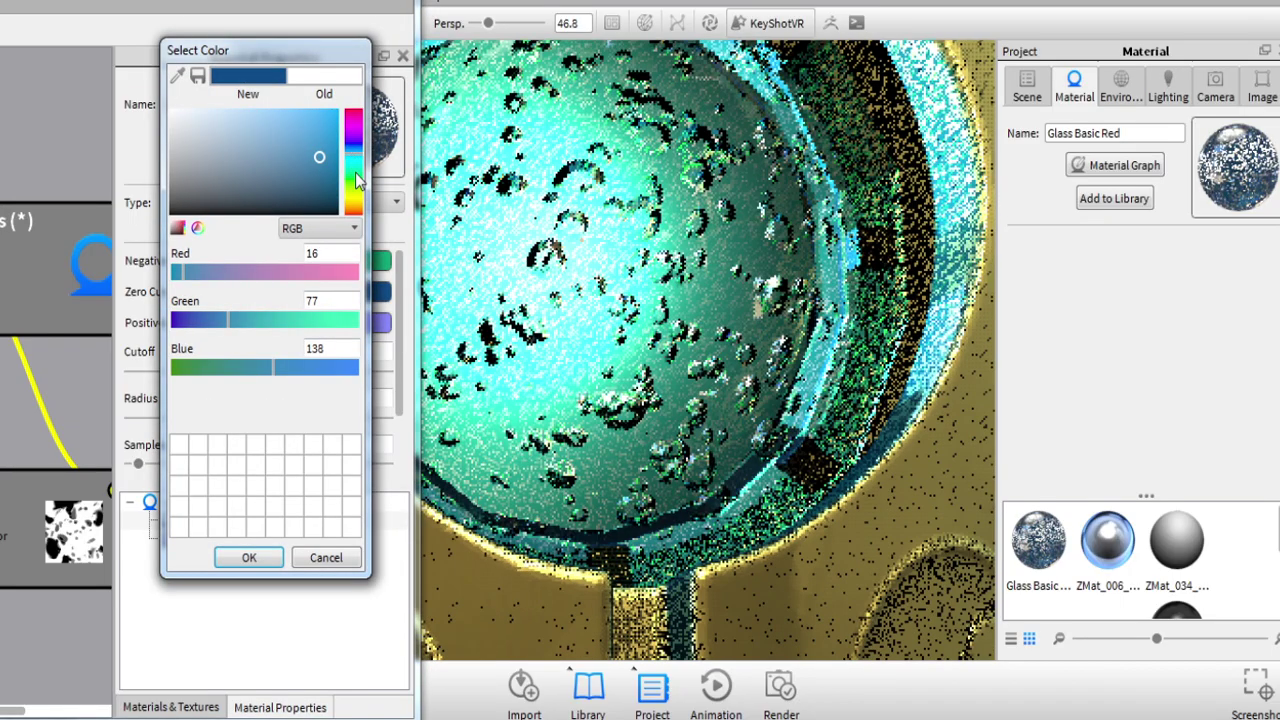
{"action": "left_click", "coordinate": [355, 163]}
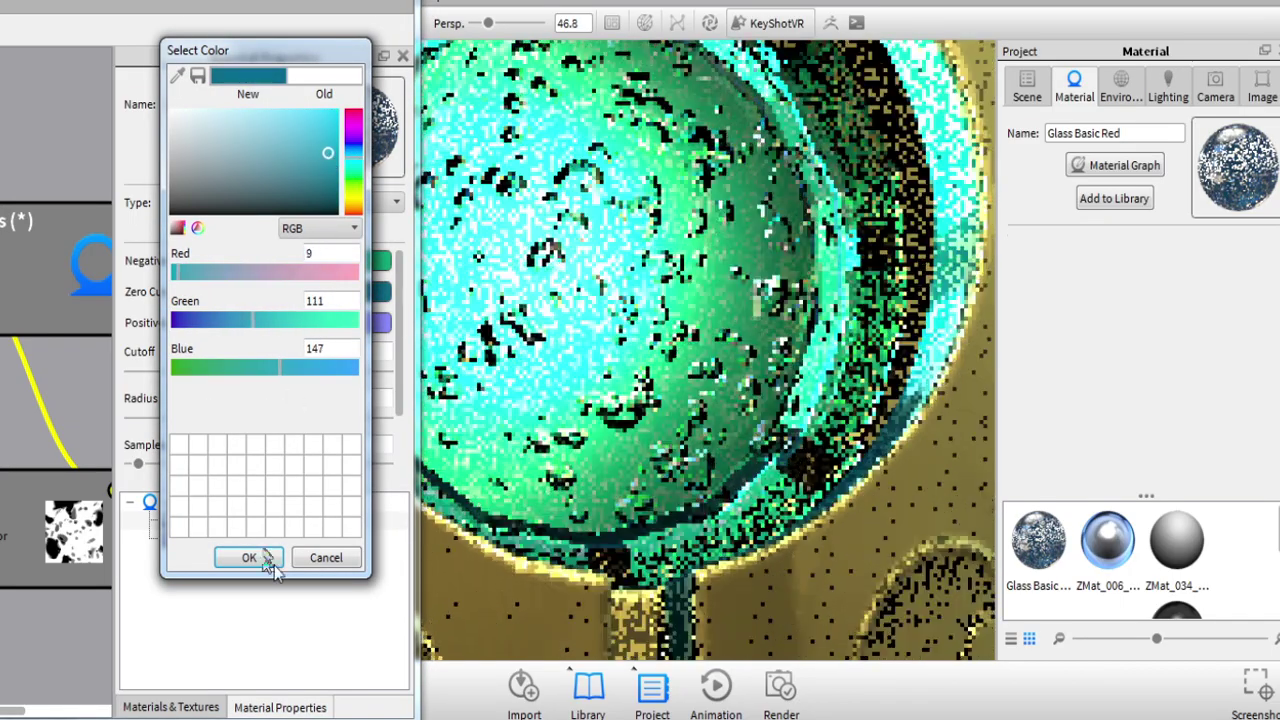
{"action": "left_click", "coordinate": [249, 557]}
{"action": "left_click", "coordinate": [378, 322]}
{"action": "mouse_move", "coordinate": [343, 216]}
{"action": "left_mouse_down"}
{"action": "mouse_move", "coordinate": [337, 242]}
{"action": "mouse_move", "coordinate": [353, 178]}
{"action": "left_mouse_up"}
{"action": "left_click", "coordinate": [249, 588]}
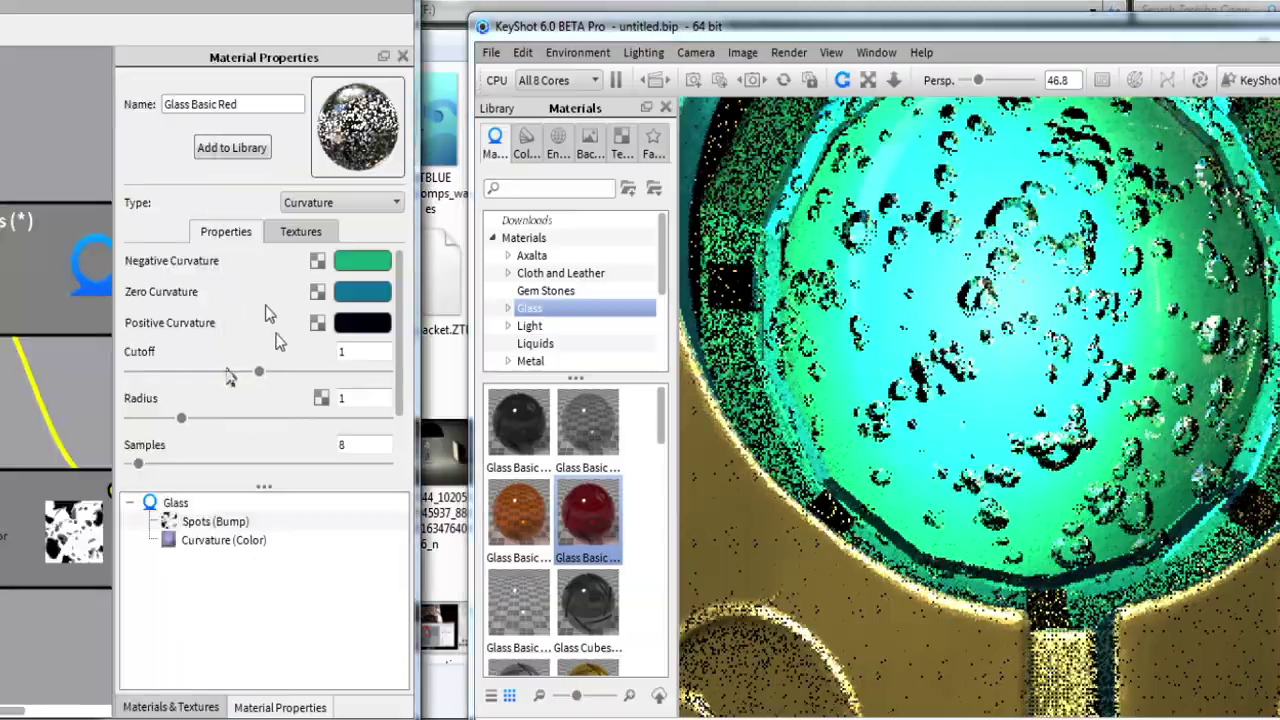
Step: Set the curvature Cutoff to 2, Radius to 2.115 and Samples to 52
{"action": "left_click_drag", "start_coordinate": [258, 374], "coordinate": [385, 372]}
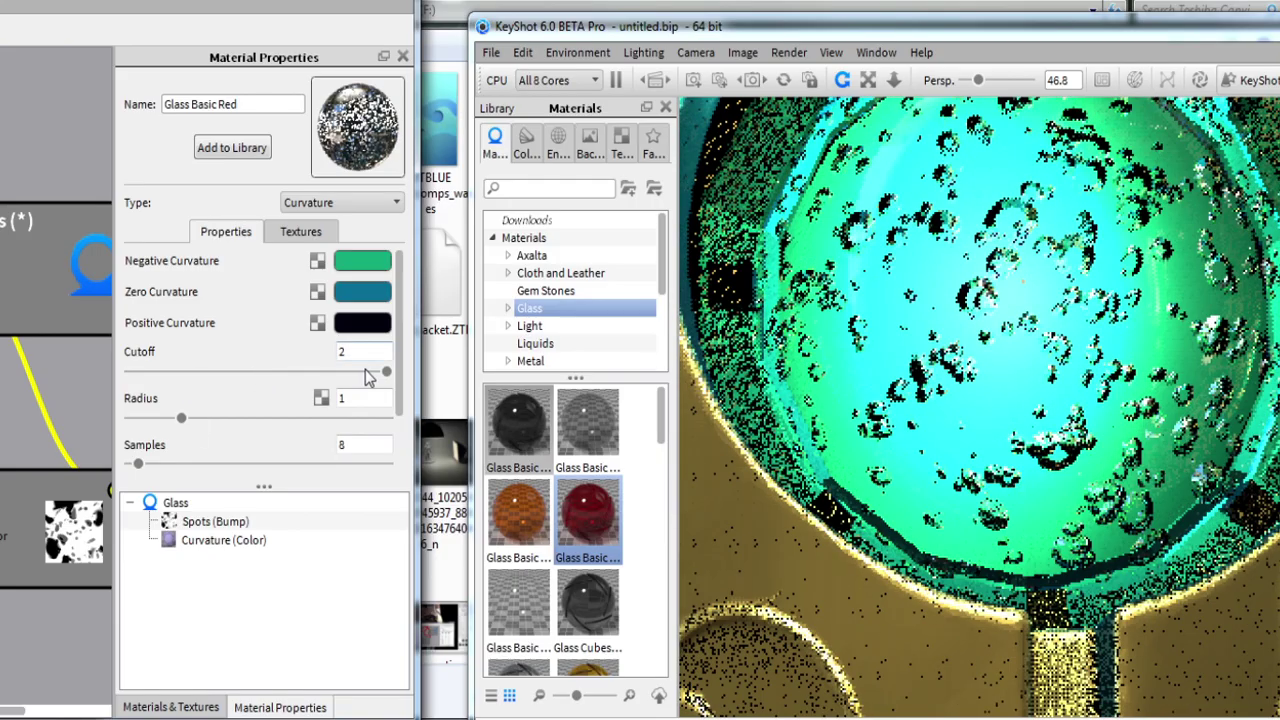
{"action": "left_click_drag", "start_coordinate": [281, 418], "coordinate": [351, 418]}
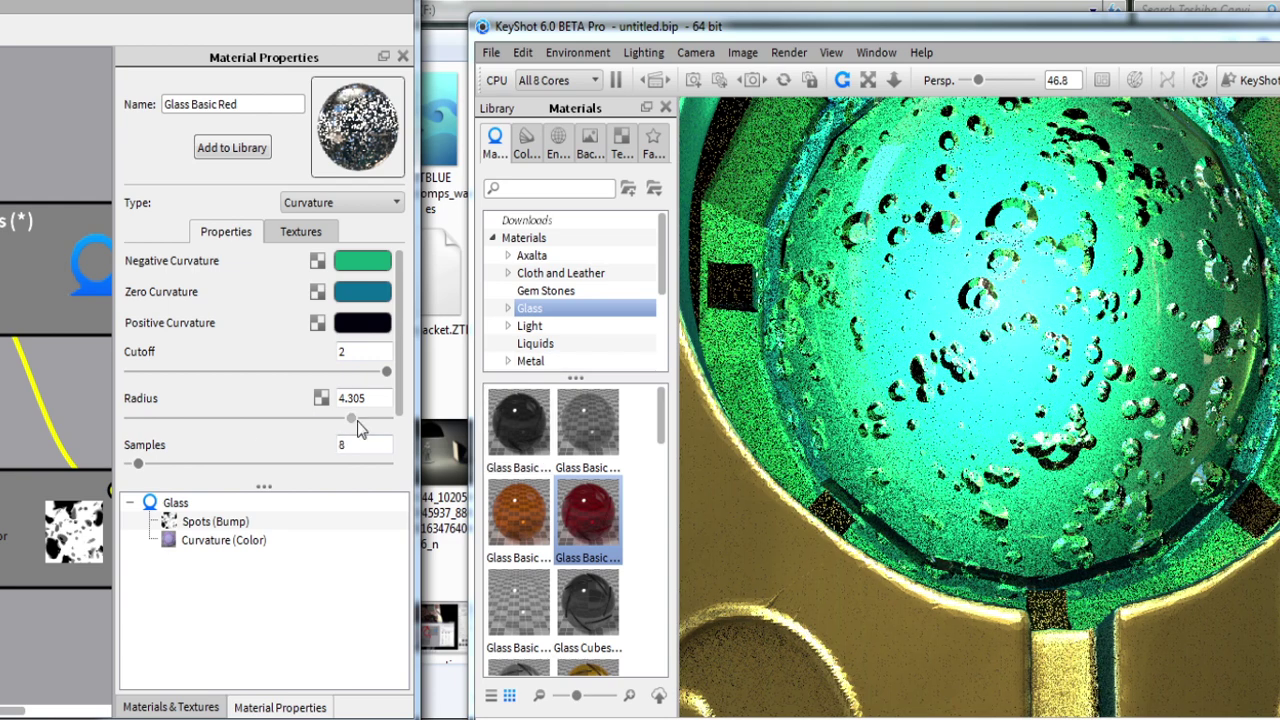
{"action": "left_click_drag", "start_coordinate": [351, 418], "coordinate": [238, 418]}
{"action": "left_click_drag", "start_coordinate": [138, 463], "coordinate": [182, 463]}
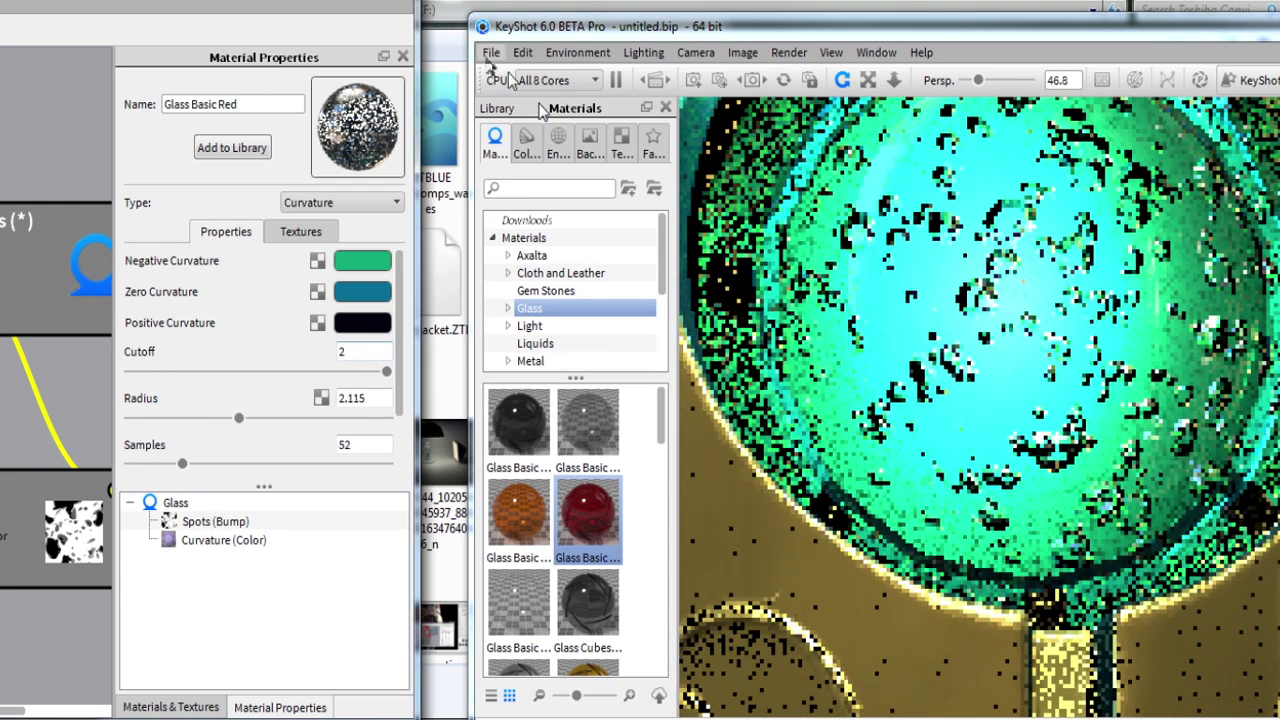
Step: Save the scene as beta ironamn propper.bip
{"action": "left_click", "coordinate": [491, 52]}
{"action": "left_click", "coordinate": [534, 207]}
{"action": "type", "text": "beta ironamn"}
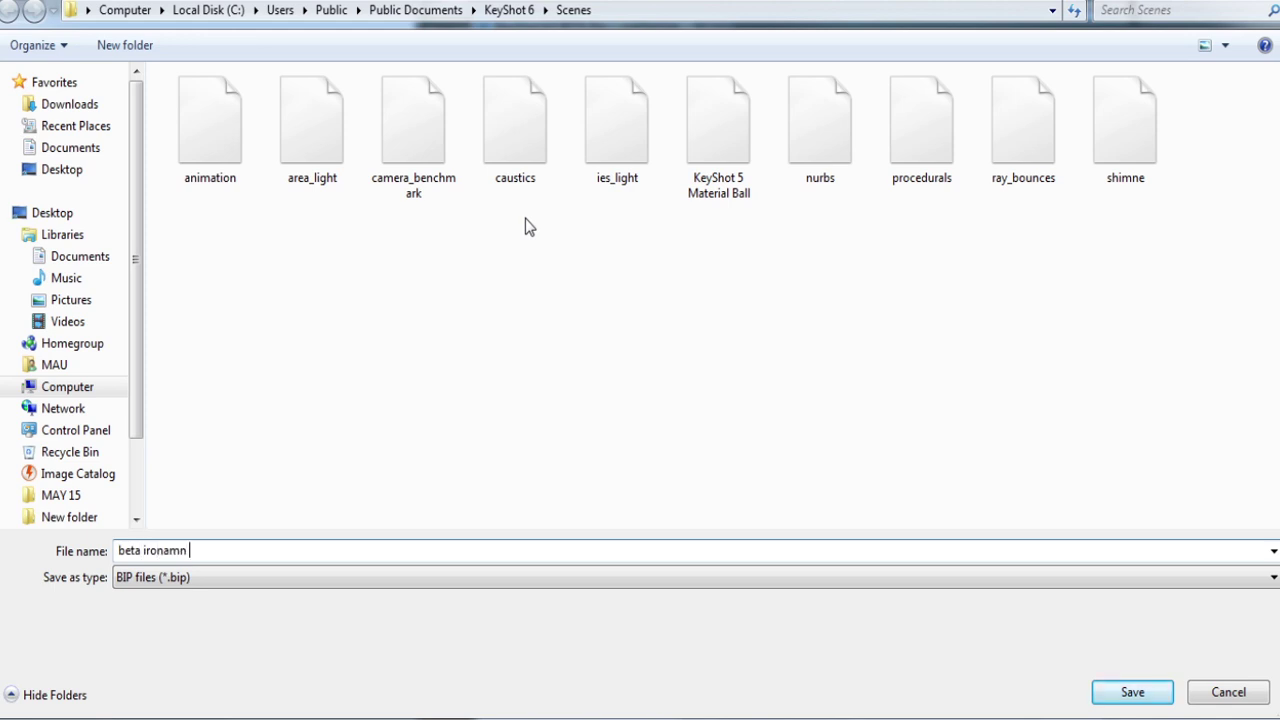
{"action": "type", "text": "propper"}
{"action": "key", "text": "Return"}
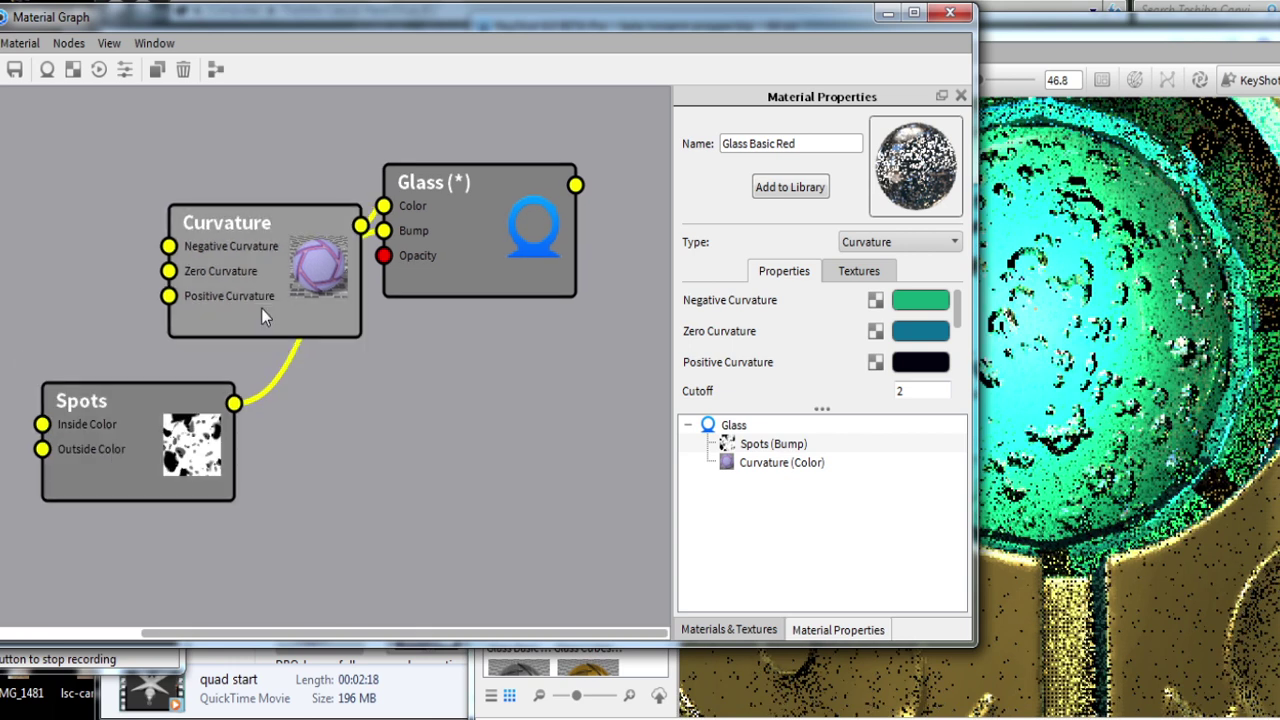
Step: Rearrange the Curvature and Spots nodes, show the glass labels, and delete the Texture Map node
{"action": "left_click_drag", "start_coordinate": [261, 310], "coordinate": [153, 267]}
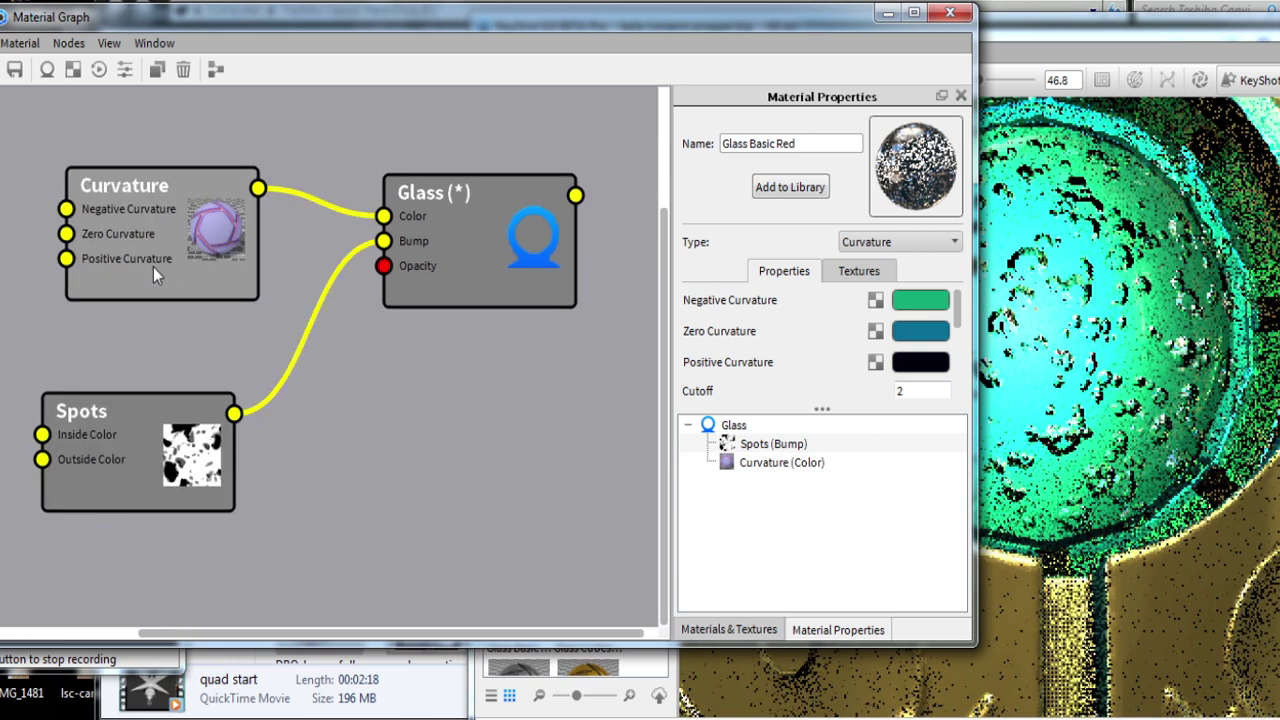
{"action": "left_click_drag", "start_coordinate": [120, 440], "coordinate": [138, 369]}
{"action": "right_click", "coordinate": [392, 291]}
{"action": "left_click", "coordinate": [896, 271]}
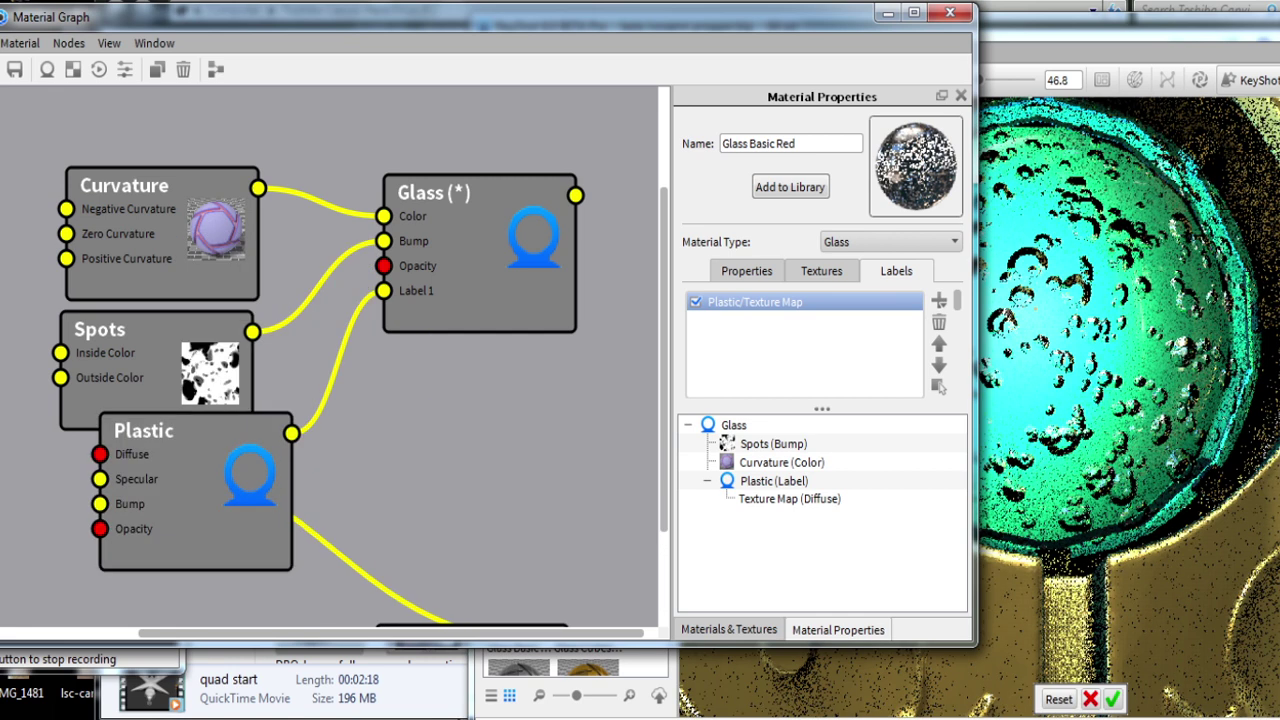
{"action": "key", "text": "Delete"}
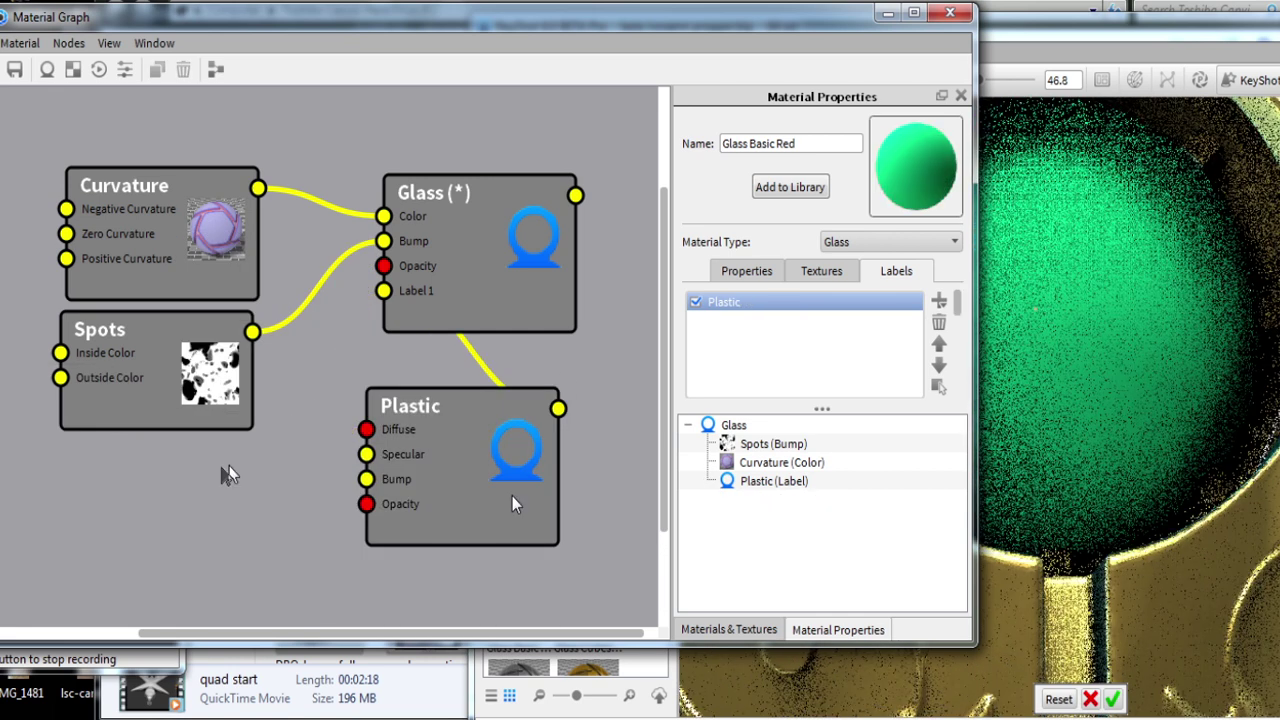
Step: Add a Color Gradient texture wired into the Plastic label's diffuse
{"action": "right_click", "coordinate": [226, 464]}
{"action": "left_click", "coordinate": [425, 466]}
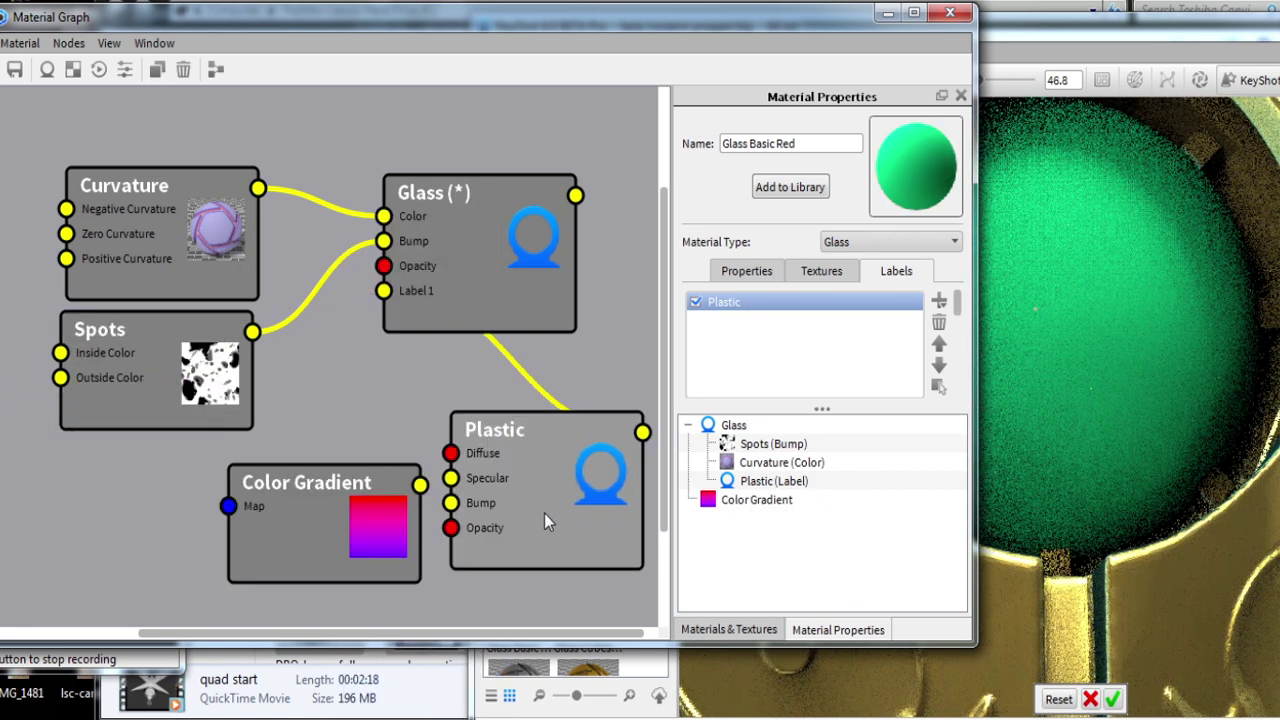
{"action": "left_click_drag", "start_coordinate": [358, 484], "coordinate": [458, 460]}
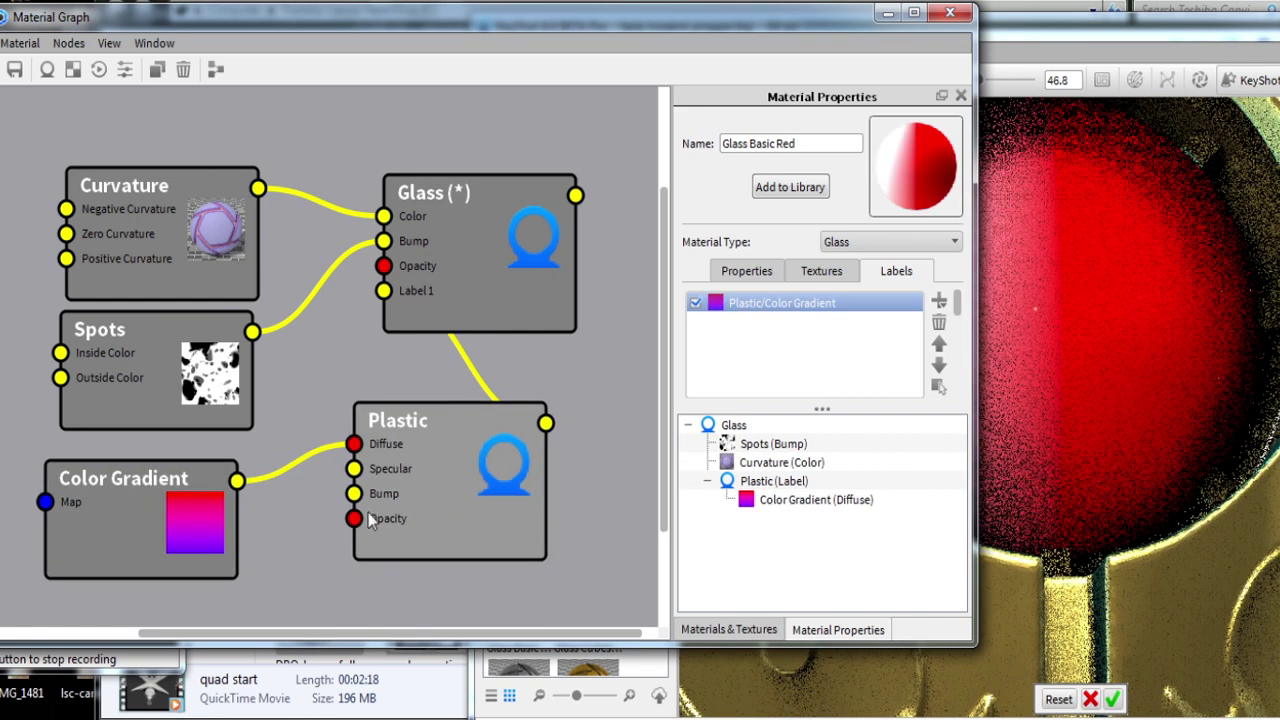
{"action": "left_click", "coordinate": [422, 481]}
Step: Browse the Plastic label settings and the glass material's label list
{"action": "left_click_drag", "start_coordinate": [708, 388], "coordinate": [712, 388]}
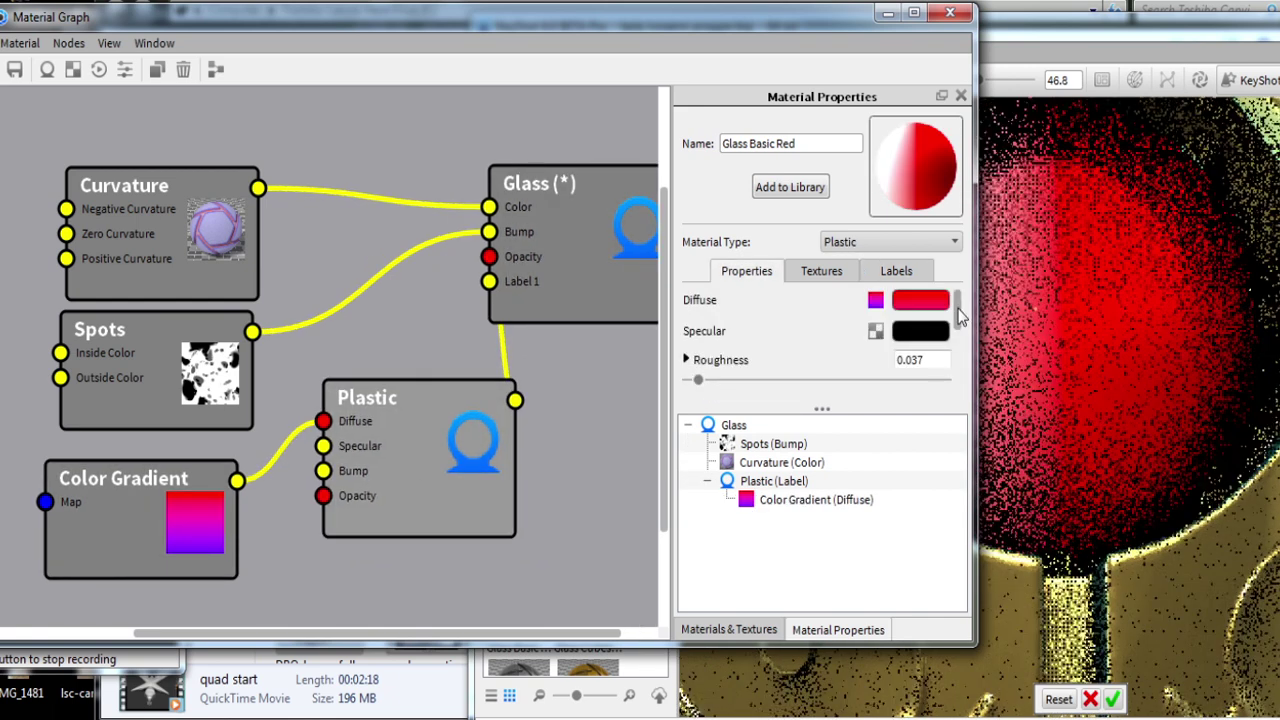
{"action": "scroll", "coordinate": [960, 341], "scroll_direction": "down", "scroll_amount": 5}
{"action": "scroll", "coordinate": [957, 365], "scroll_direction": "down", "scroll_amount": 3}
{"action": "scroll", "coordinate": [957, 368], "scroll_direction": "down", "scroll_amount": 3}
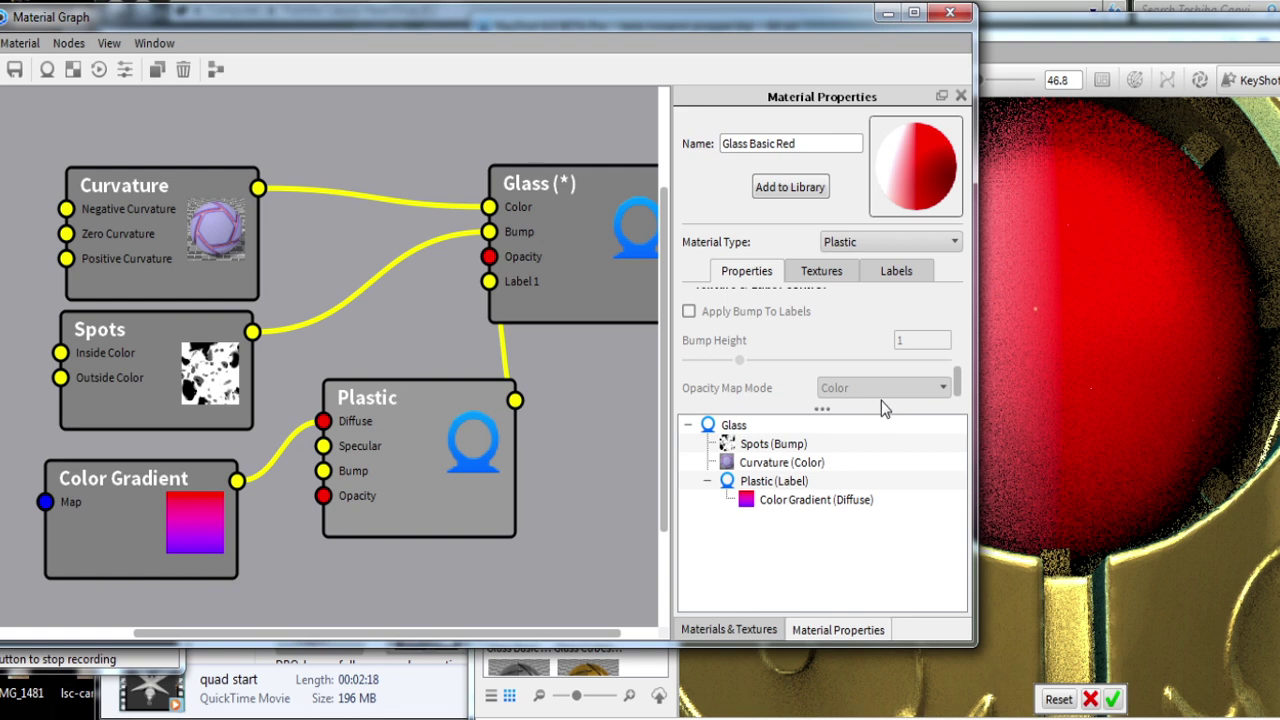
{"action": "left_click", "coordinate": [896, 271]}
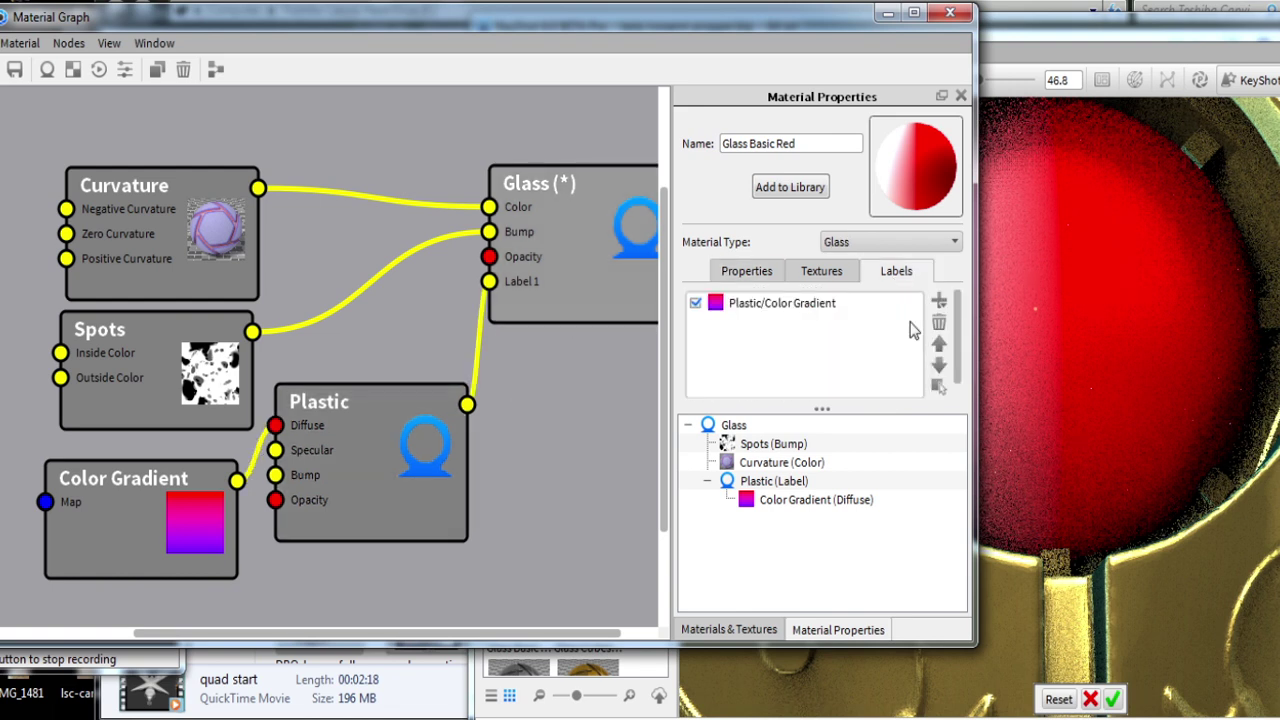
{"action": "scroll", "coordinate": [967, 350], "scroll_direction": "down", "scroll_amount": 5}
{"action": "scroll", "coordinate": [967, 350], "scroll_direction": "up", "scroll_amount": 2}
{"action": "scroll", "coordinate": [967, 350], "scroll_direction": "up", "scroll_amount": 3}
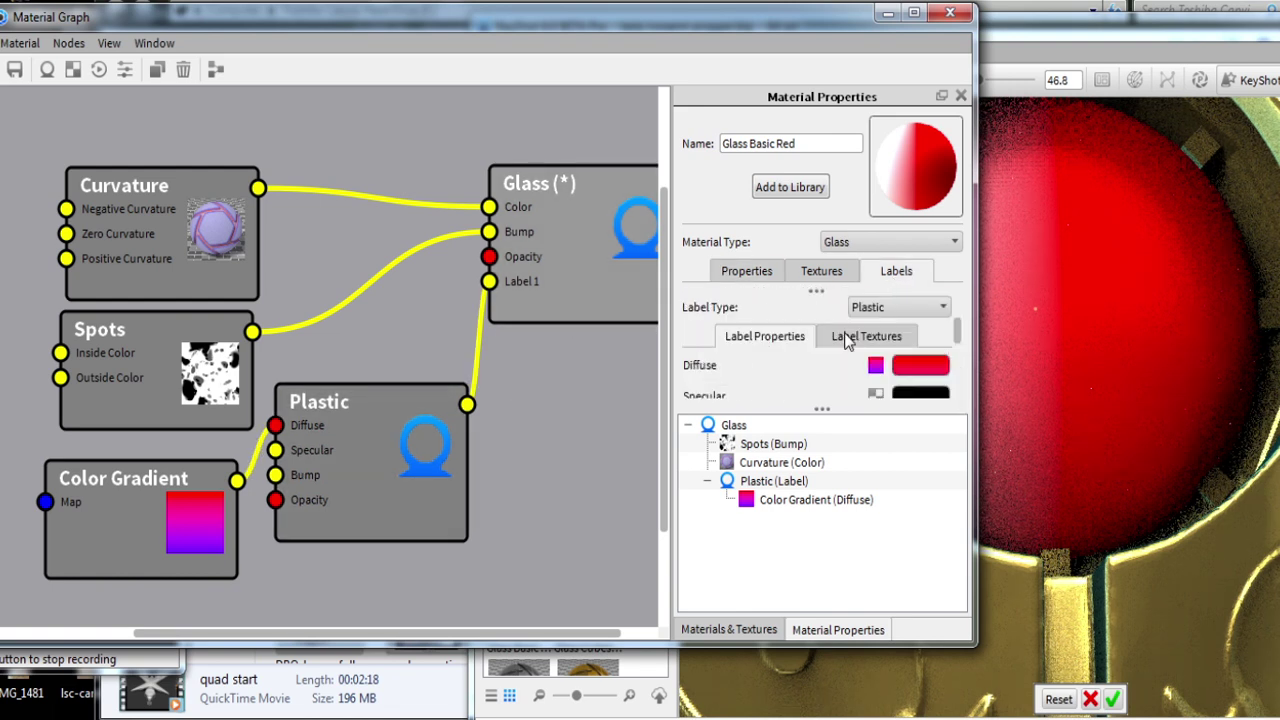
{"action": "scroll", "coordinate": [967, 350], "scroll_direction": "down", "scroll_amount": 1}
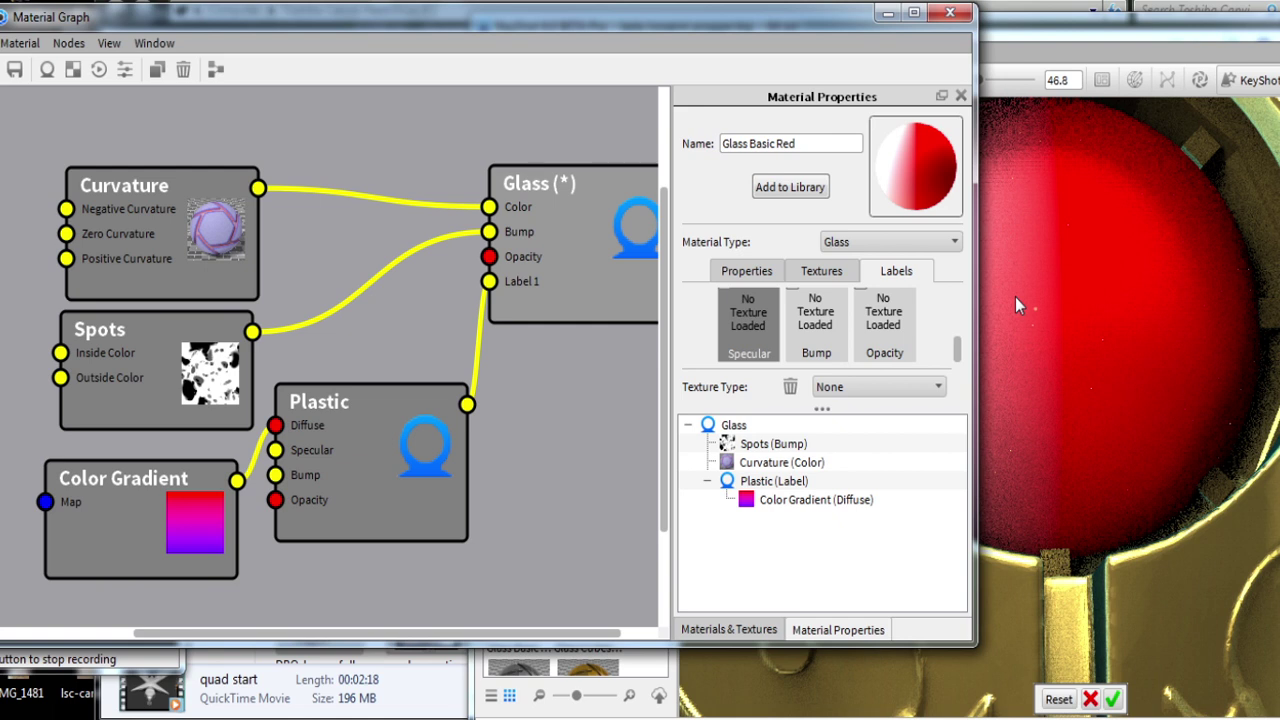
Step: Delete the Plastic label node and the Color Gradient node
{"action": "right_click", "coordinate": [420, 422]}
{"action": "left_click", "coordinate": [444, 434]}
{"action": "right_click", "coordinate": [248, 530]}
{"action": "left_click", "coordinate": [286, 537]}
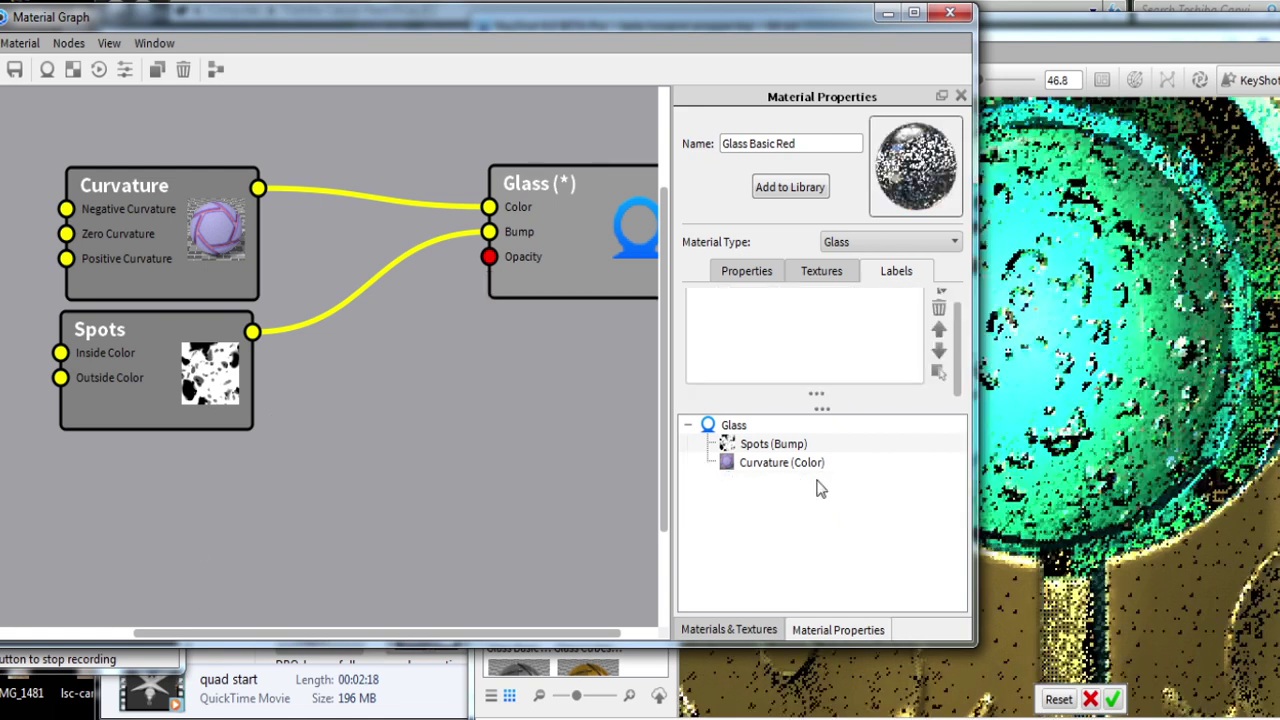
Step: Add a Cellular texture node to the lens material graph
{"action": "left_click_drag", "start_coordinate": [276, 237], "coordinate": [409, 197]}
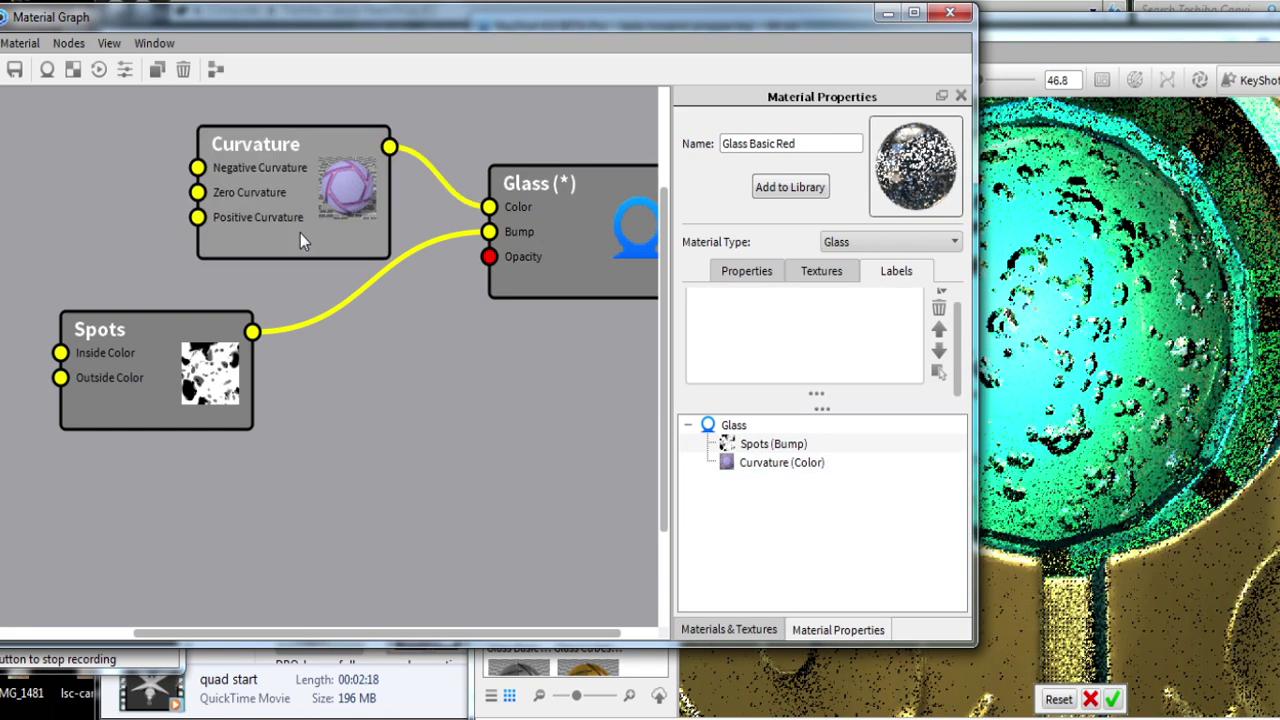
{"action": "right_click", "coordinate": [476, 403]}
{"action": "mouse_move", "coordinate": [530, 470]}
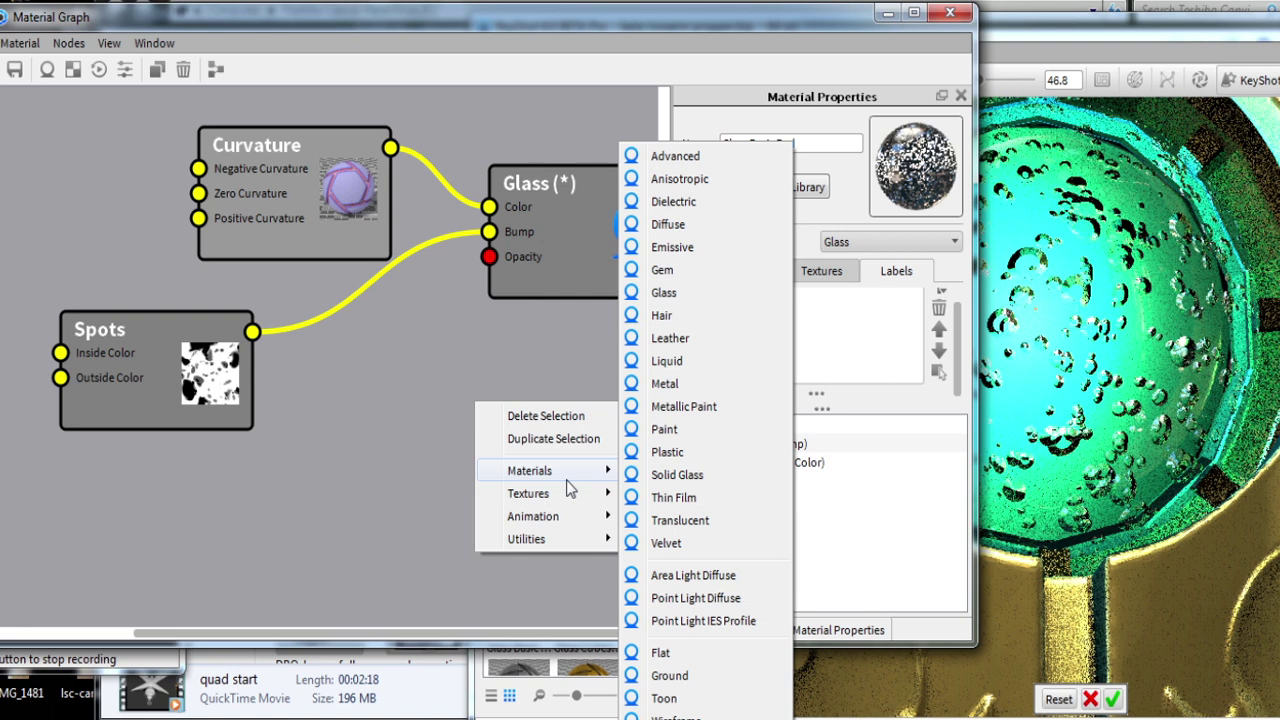
{"action": "mouse_move", "coordinate": [528, 493]}
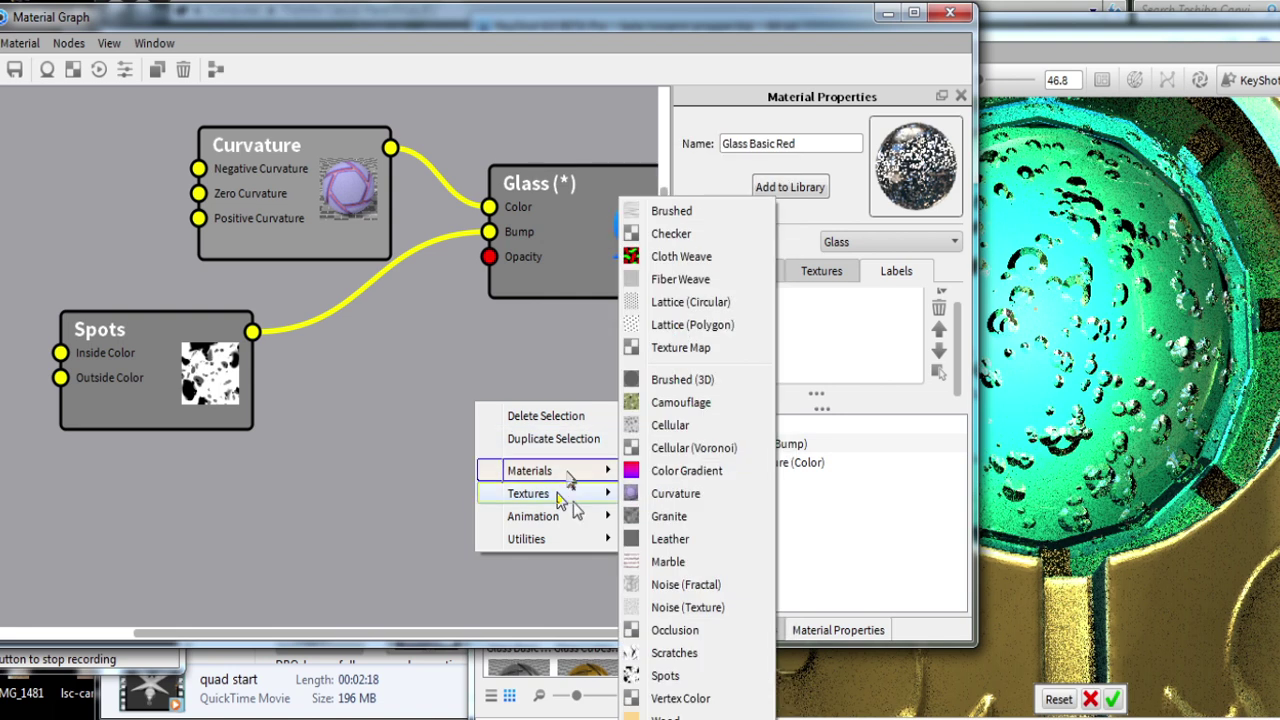
{"action": "left_click", "coordinate": [676, 425]}
{"action": "left_click_drag", "start_coordinate": [603, 510], "coordinate": [546, 518]}
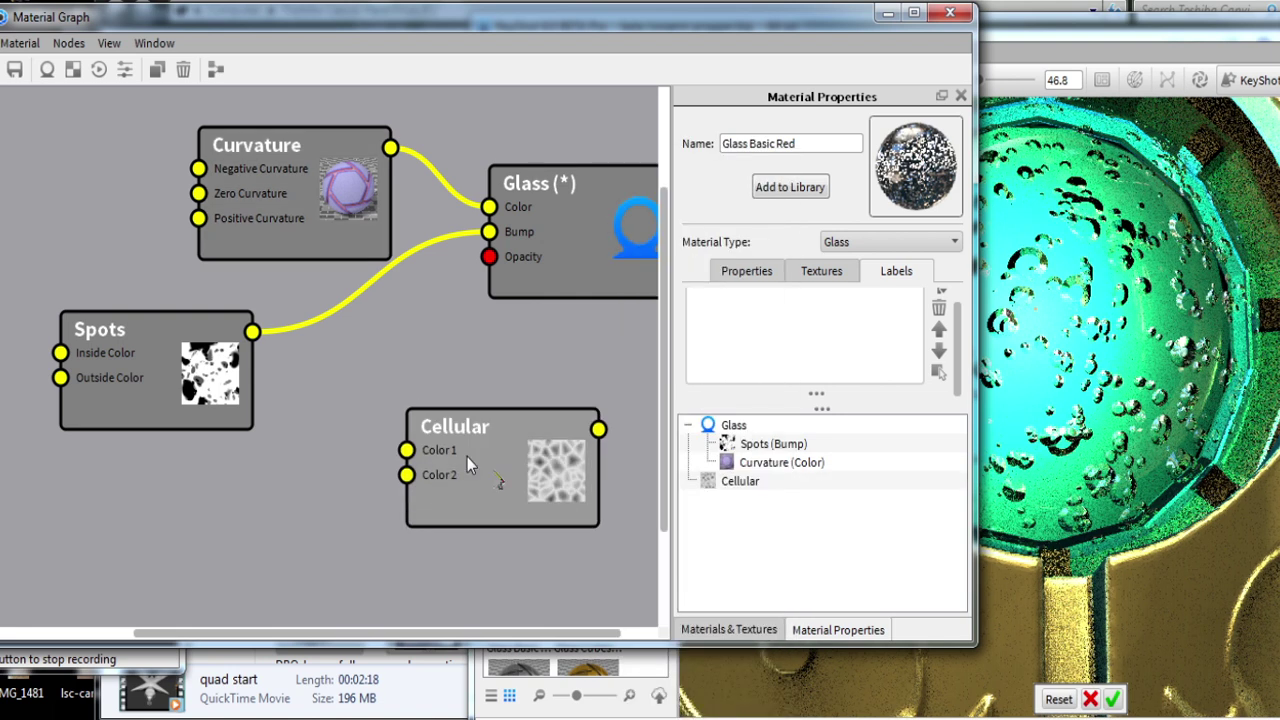
{"action": "key", "text": "Delete"}
{"action": "right_click", "coordinate": [476, 477]}
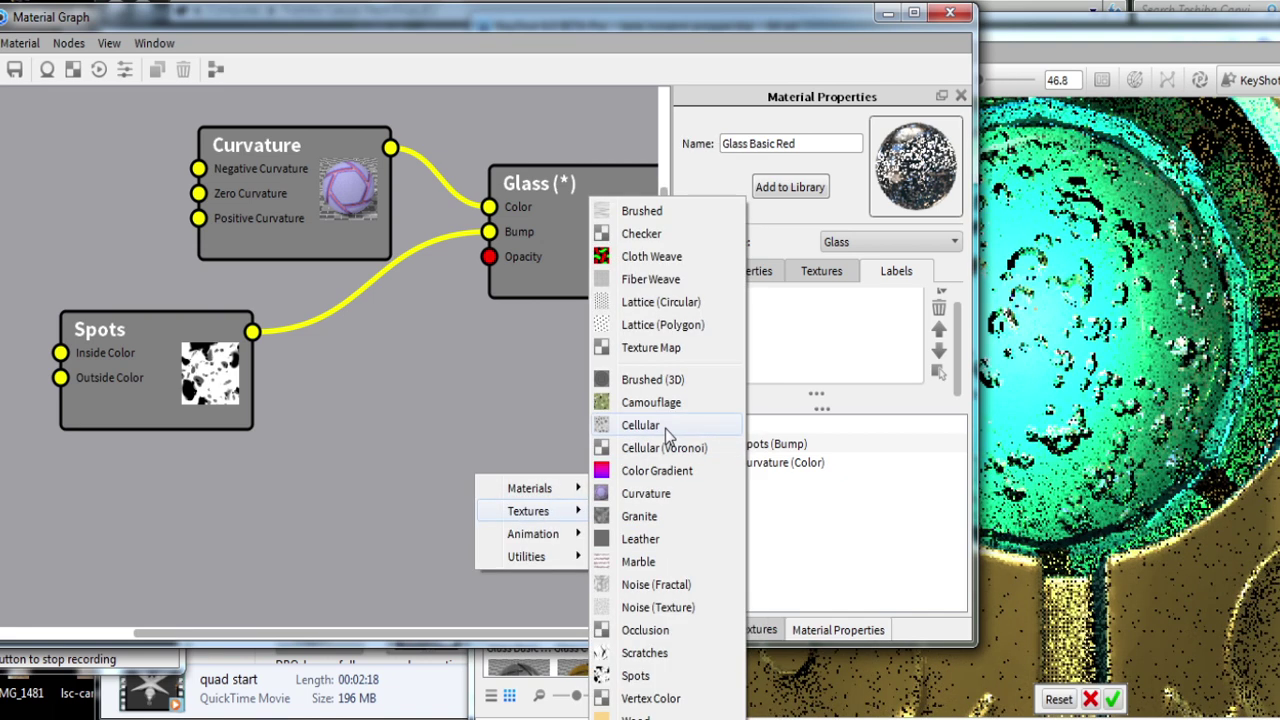
{"action": "left_click", "coordinate": [664, 427]}
{"action": "left_click_drag", "start_coordinate": [469, 431], "coordinate": [527, 436]}
Step: Set the Cellular Color 1 to bright red
{"action": "left_click", "coordinate": [848, 271]}
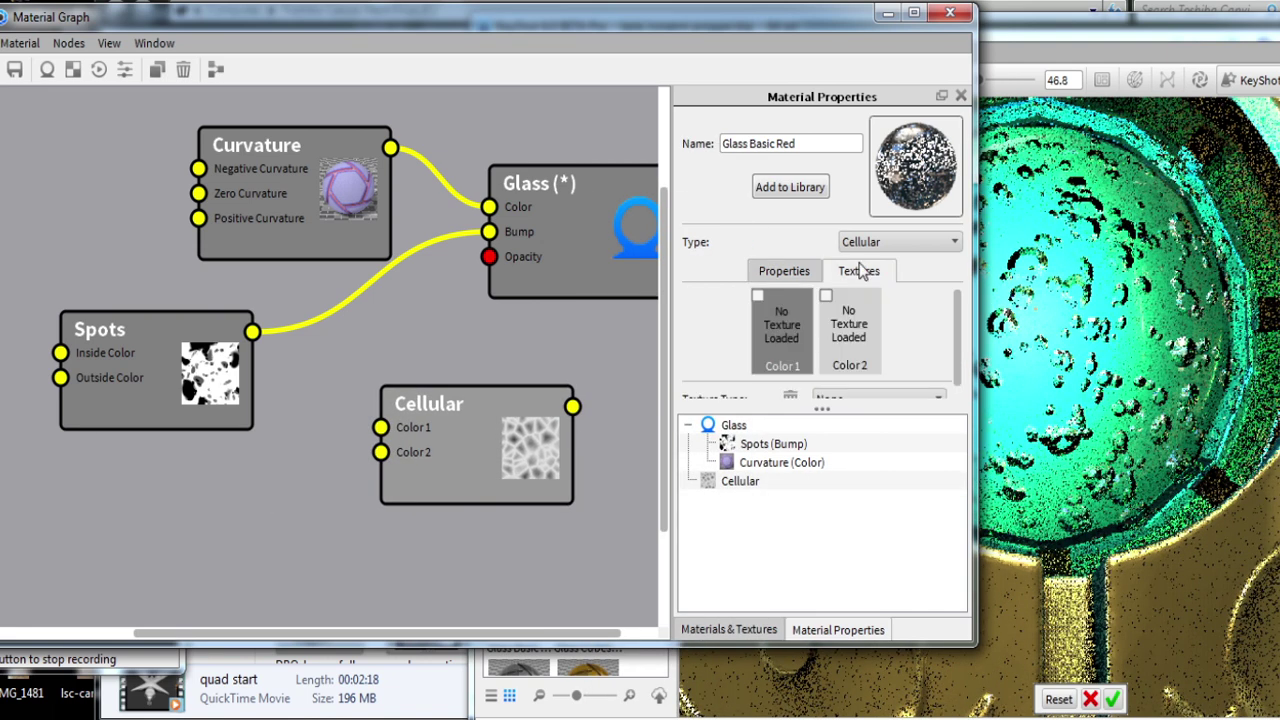
{"action": "left_click", "coordinate": [780, 271]}
{"action": "left_click", "coordinate": [927, 336]}
{"action": "left_click", "coordinate": [830, 218]}
{"action": "left_click_drag", "start_coordinate": [835, 215], "coordinate": [861, 182]}
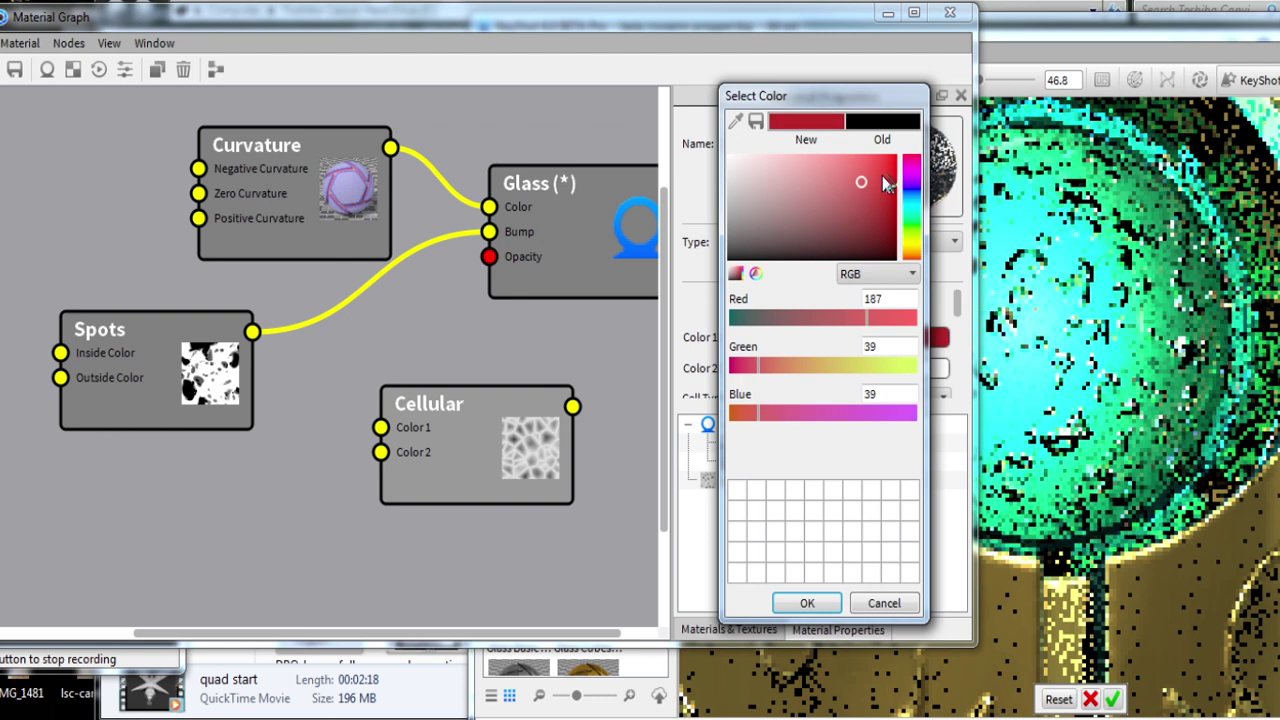
{"action": "left_click", "coordinate": [805, 604]}
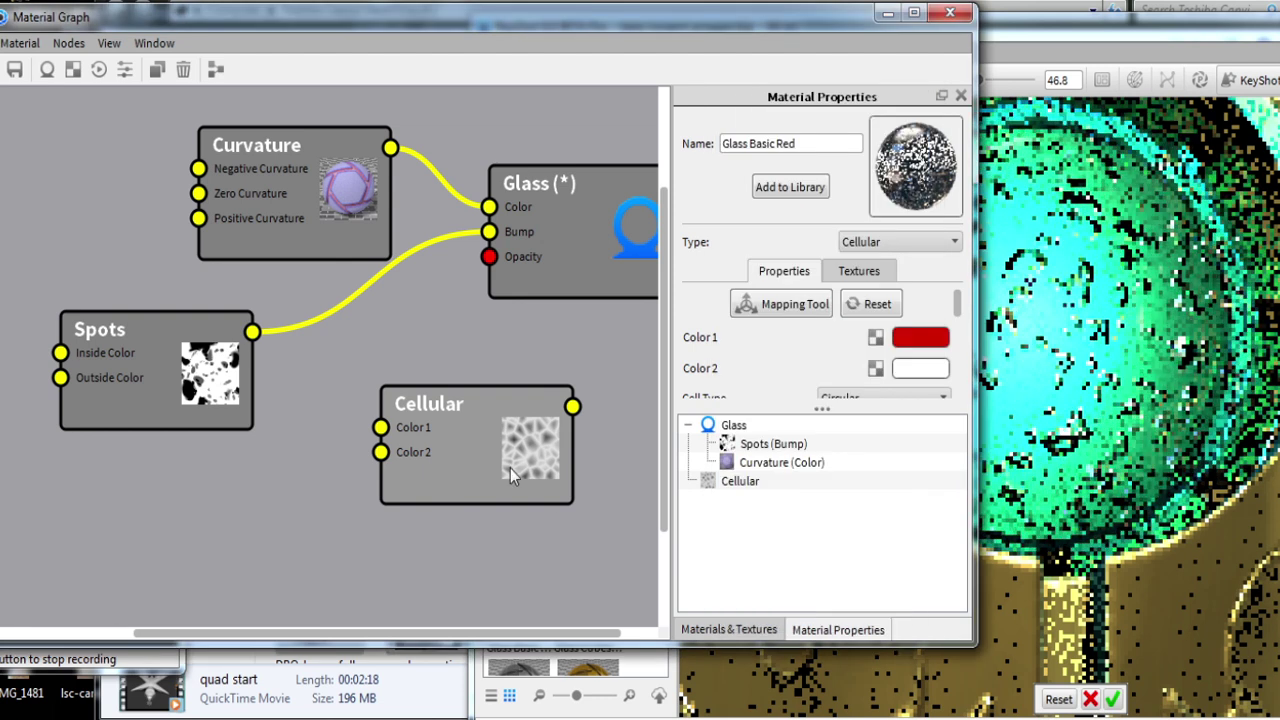
Step: Set the Cellular Color 2 to dark blue
{"action": "right_click_drag", "start_coordinate": [510, 468], "coordinate": [463, 481]}
{"action": "left_click", "coordinate": [920, 368]}
{"action": "left_click", "coordinate": [915, 235]}
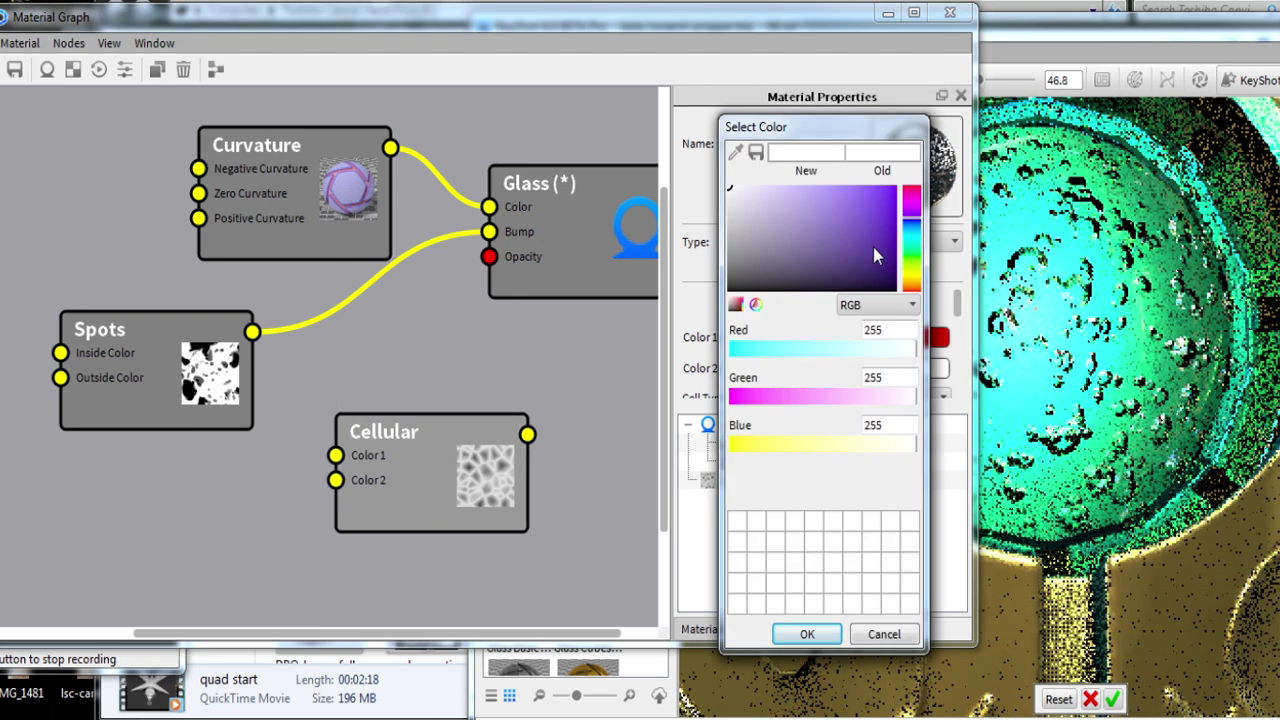
{"action": "left_click", "coordinate": [873, 247]}
{"action": "left_click", "coordinate": [809, 634]}
Step: Connect the Cellular output to Curvature's Zero Curvature input
{"action": "left_click_drag", "start_coordinate": [544, 546], "coordinate": [118, 257]}
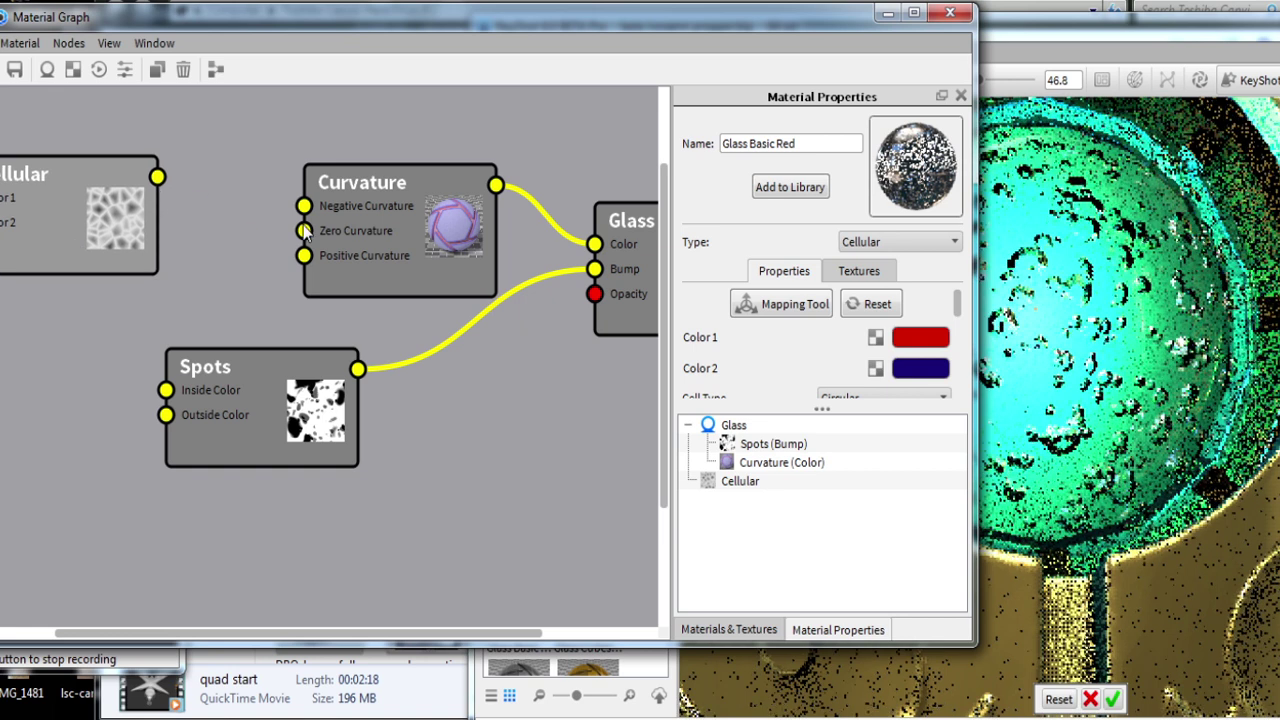
{"action": "left_click_drag", "start_coordinate": [212, 195], "coordinate": [303, 230]}
{"action": "left_click_drag", "start_coordinate": [174, 270], "coordinate": [172, 268]}
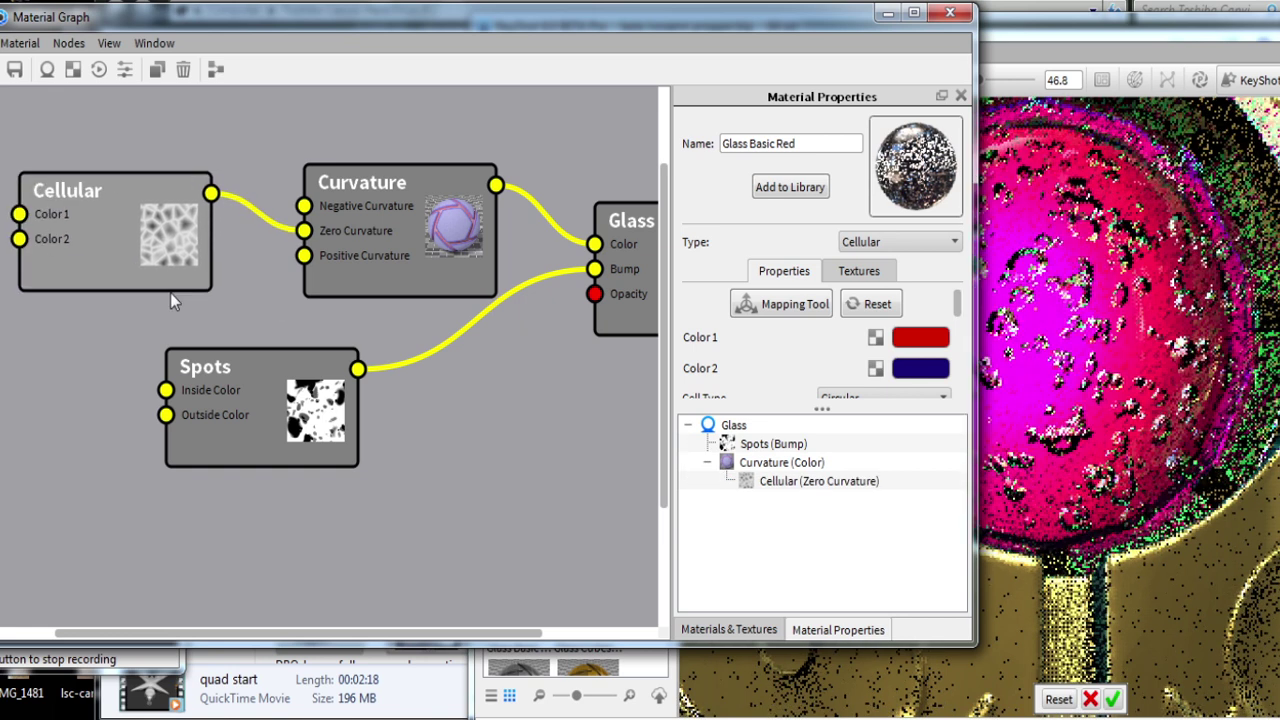
{"action": "left_click", "coordinate": [920, 337]}
Step: Raise the Cellular texture's Levels to 3
{"action": "left_click", "coordinate": [883, 603]}
{"action": "left_click_drag", "start_coordinate": [700, 364], "coordinate": [692, 366]}
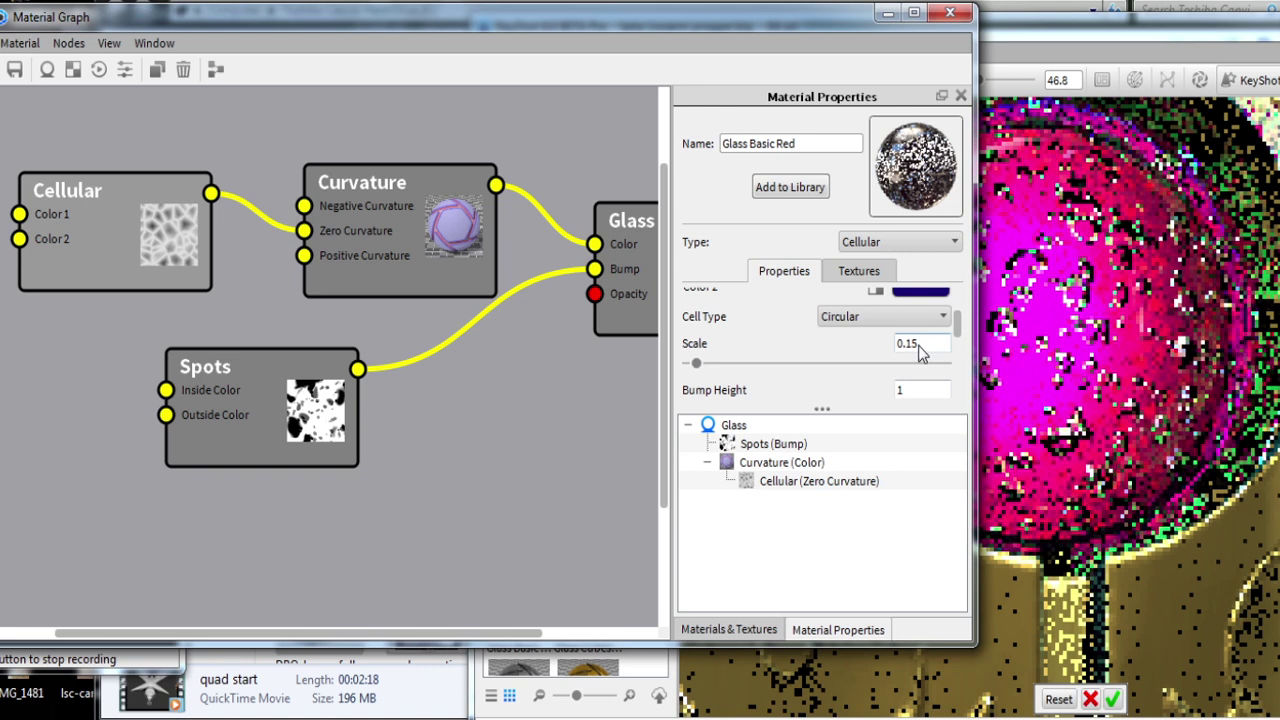
{"action": "left_click_drag", "start_coordinate": [958, 325], "coordinate": [965, 372]}
{"action": "scroll", "coordinate": [965, 372], "scroll_direction": "up", "scroll_amount": 1}
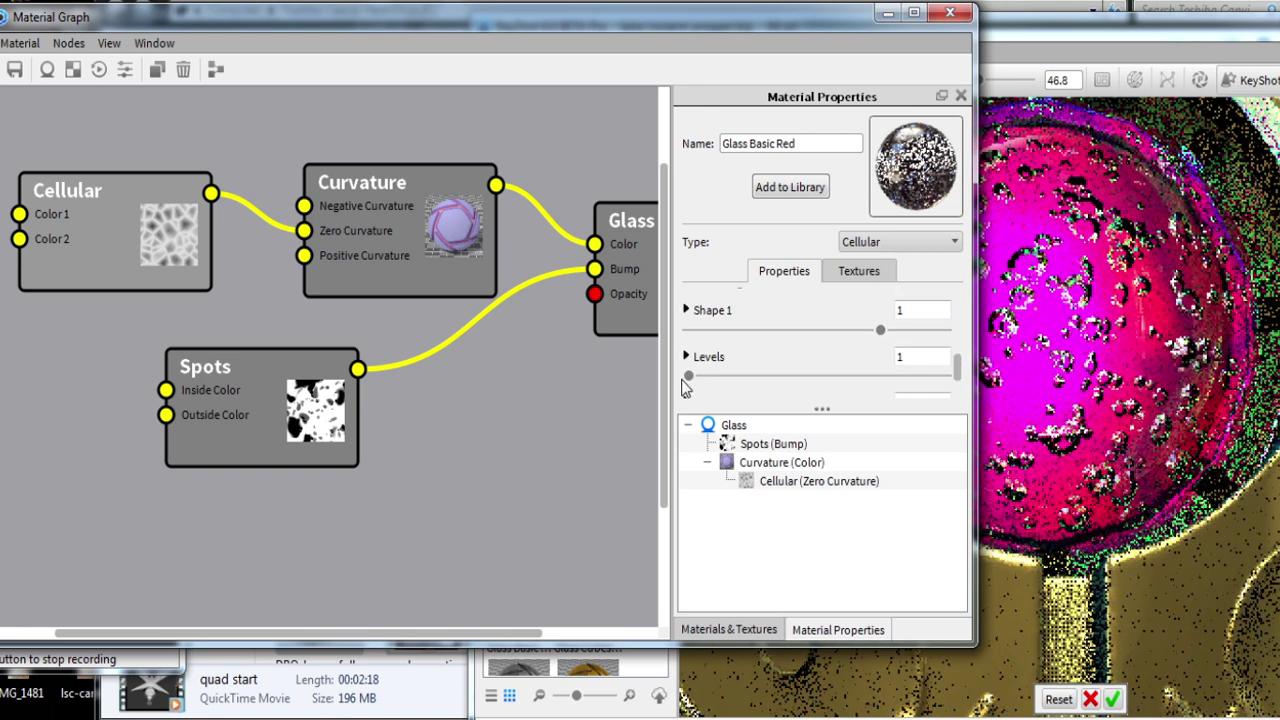
{"action": "left_click", "coordinate": [836, 376]}
{"action": "left_click", "coordinate": [836, 376]}
{"action": "scroll", "coordinate": [958, 378], "scroll_direction": "up", "scroll_amount": 3}
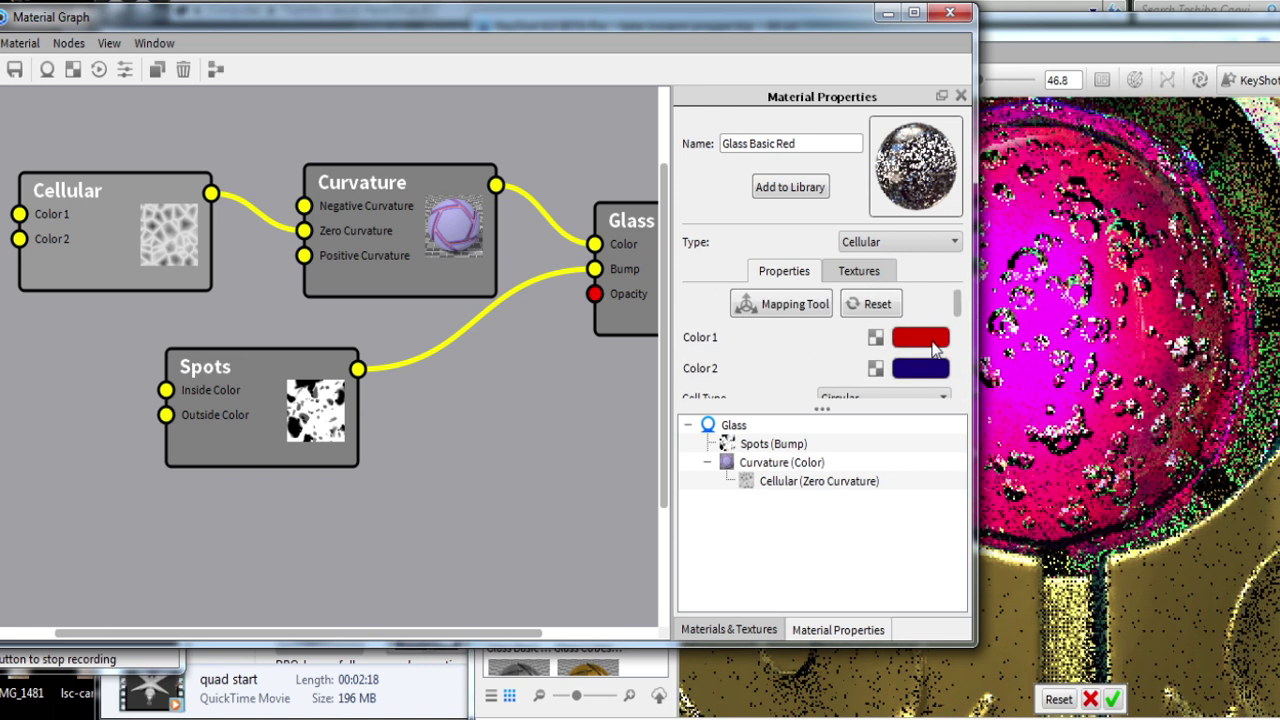
{"action": "scroll", "coordinate": [910, 366], "scroll_direction": "down", "scroll_amount": 1}
{"action": "scroll", "coordinate": [906, 368], "scroll_direction": "down", "scroll_amount": 1}
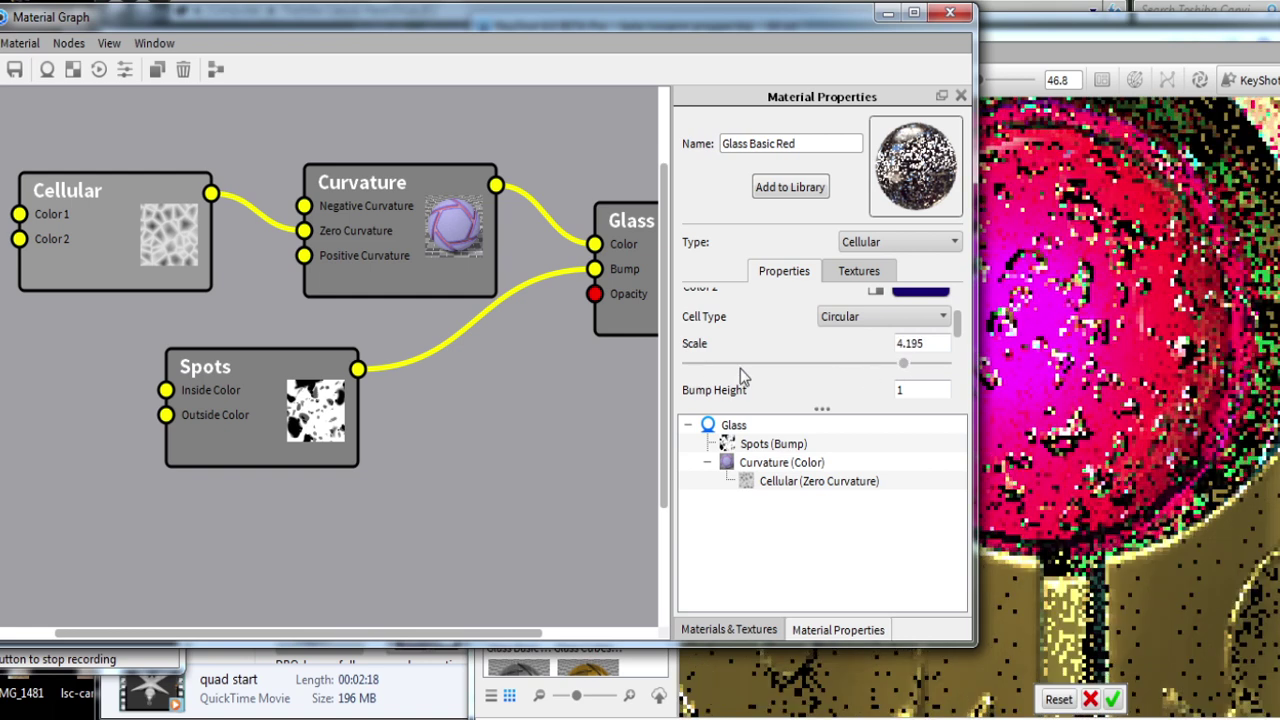
Step: Shrink the Cellular scale to 0.035 and keep the Circular cell type
{"action": "left_click_drag", "start_coordinate": [697, 363], "coordinate": [690, 363]}
{"action": "scroll", "coordinate": [897, 362], "scroll_direction": "up", "scroll_amount": 1}
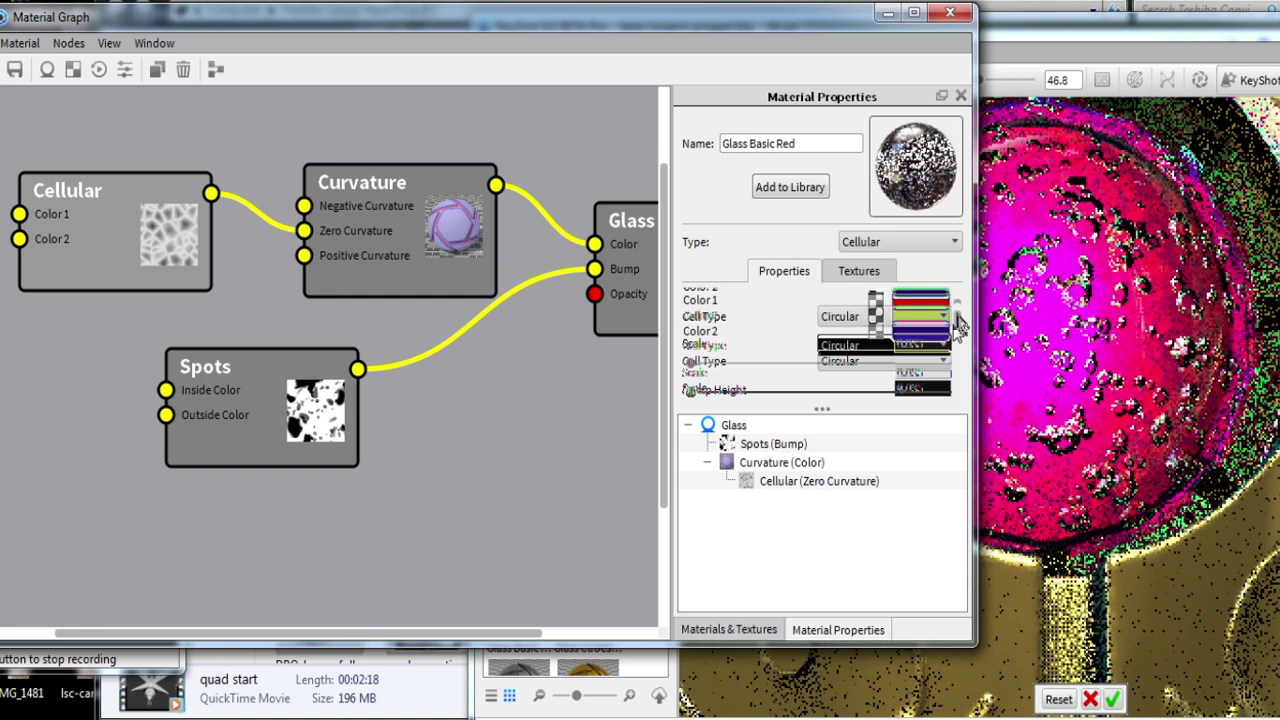
{"action": "left_click", "coordinate": [859, 351]}
{"action": "left_click", "coordinate": [857, 382]}
{"action": "left_click", "coordinate": [857, 353]}
{"action": "left_click", "coordinate": [838, 371]}
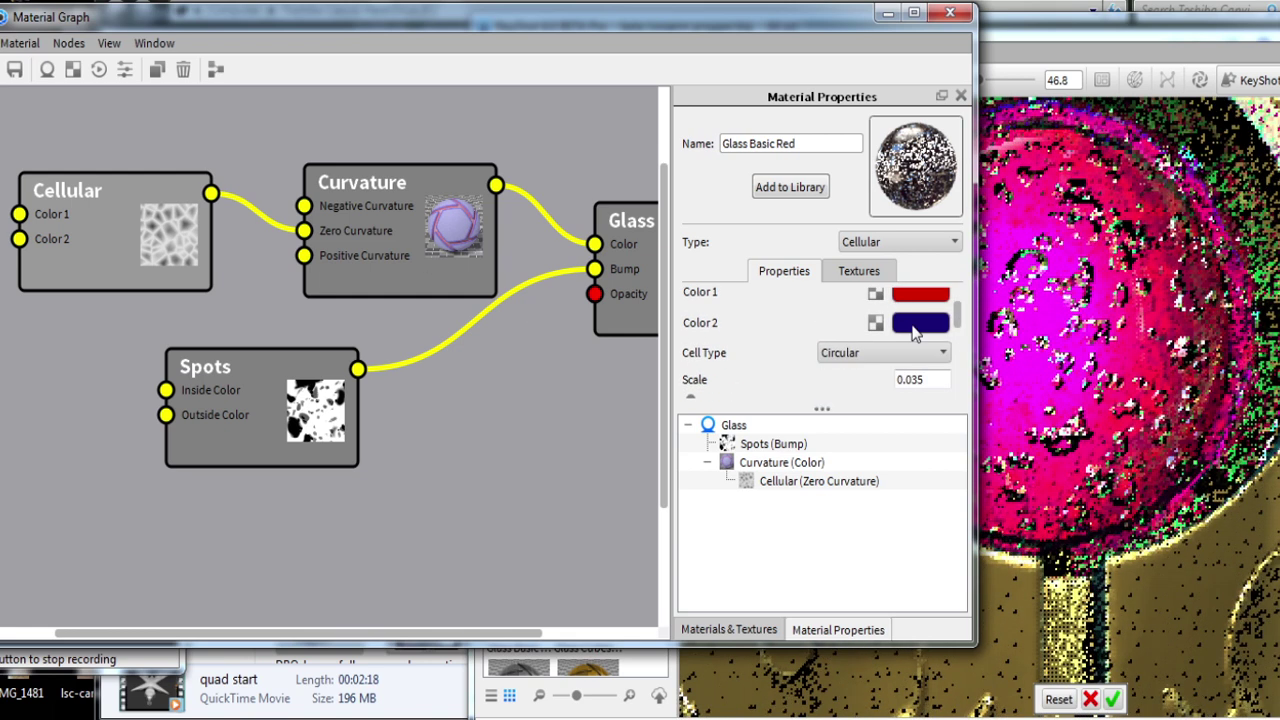
Step: Change the Cellular Color 1 to teal
{"action": "left_click", "coordinate": [920, 293]}
{"action": "left_click", "coordinate": [911, 212]}
{"action": "left_click", "coordinate": [910, 205]}
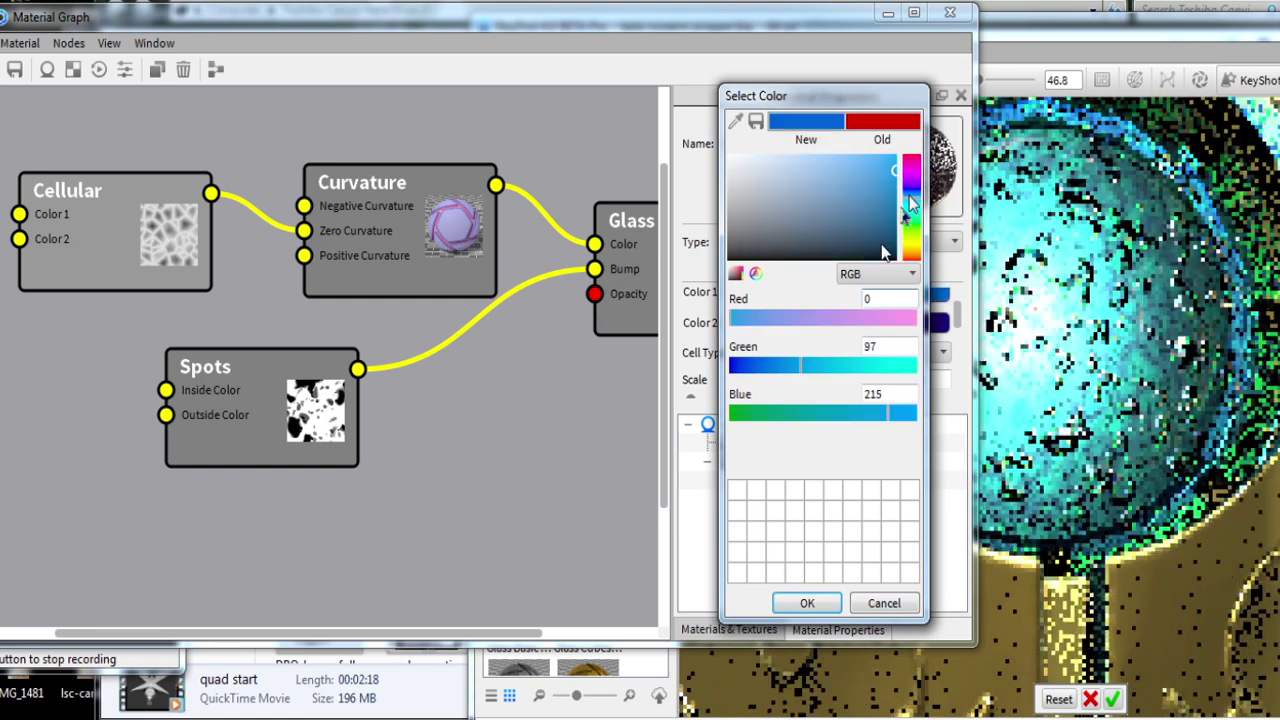
{"action": "left_click", "coordinate": [807, 603]}
{"action": "left_click", "coordinate": [918, 403]}
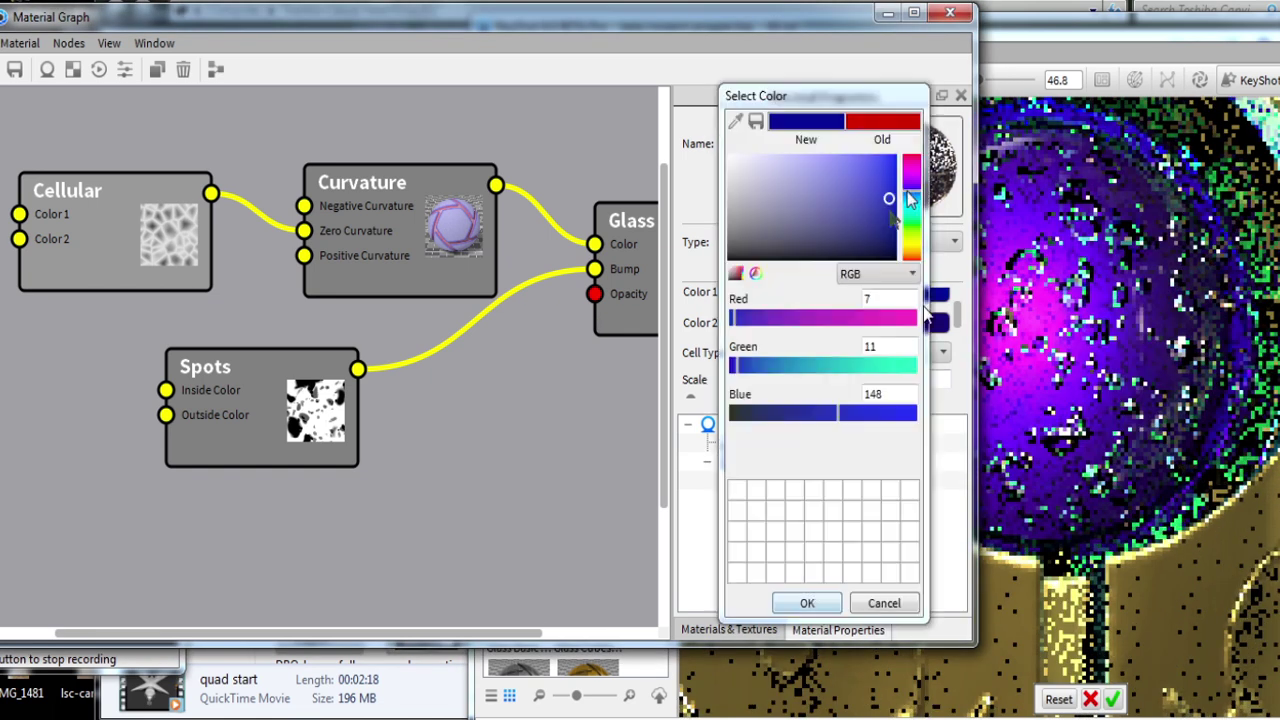
{"action": "left_click", "coordinate": [908, 212]}
{"action": "left_click", "coordinate": [807, 603]}
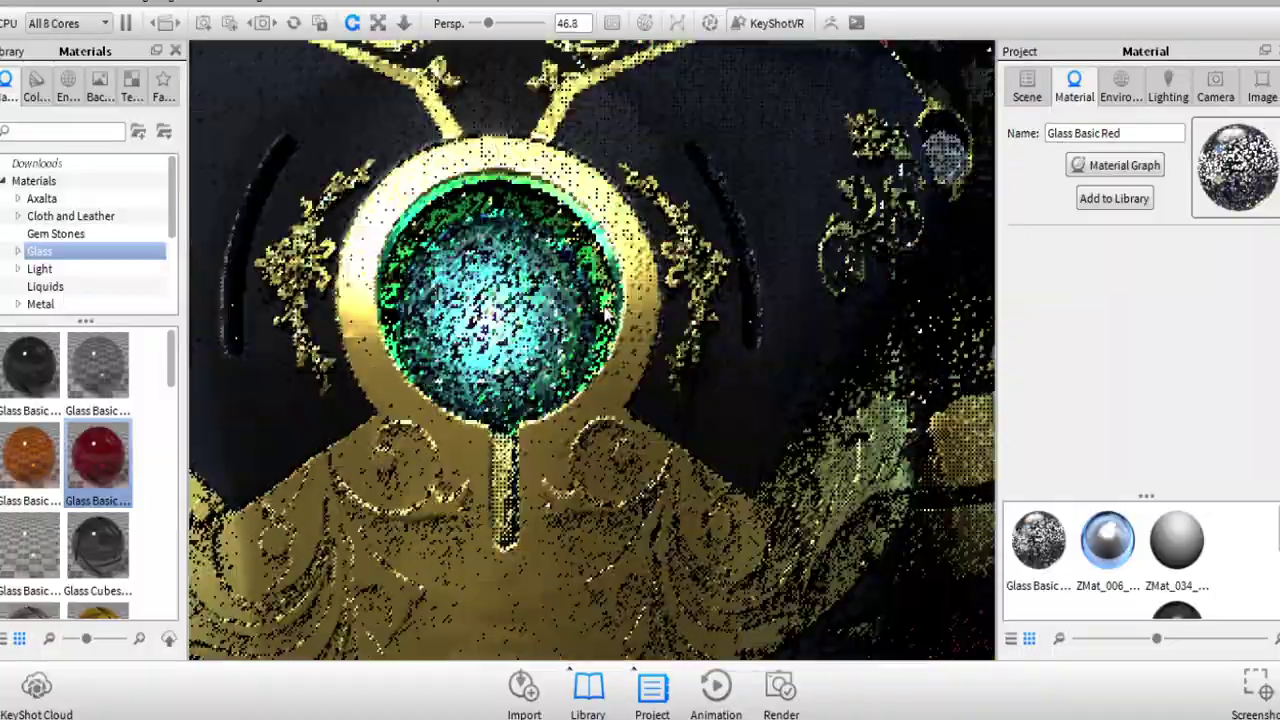
Step: Set the render output format to TIFF
{"action": "mouse_move", "coordinate": [606, 313]}
{"action": "left_mouse_down"}
{"action": "mouse_move", "coordinate": [496, 299]}
{"action": "mouse_move", "coordinate": [816, 410]}
{"action": "mouse_move", "coordinate": [724, 395]}
{"action": "left_mouse_up"}
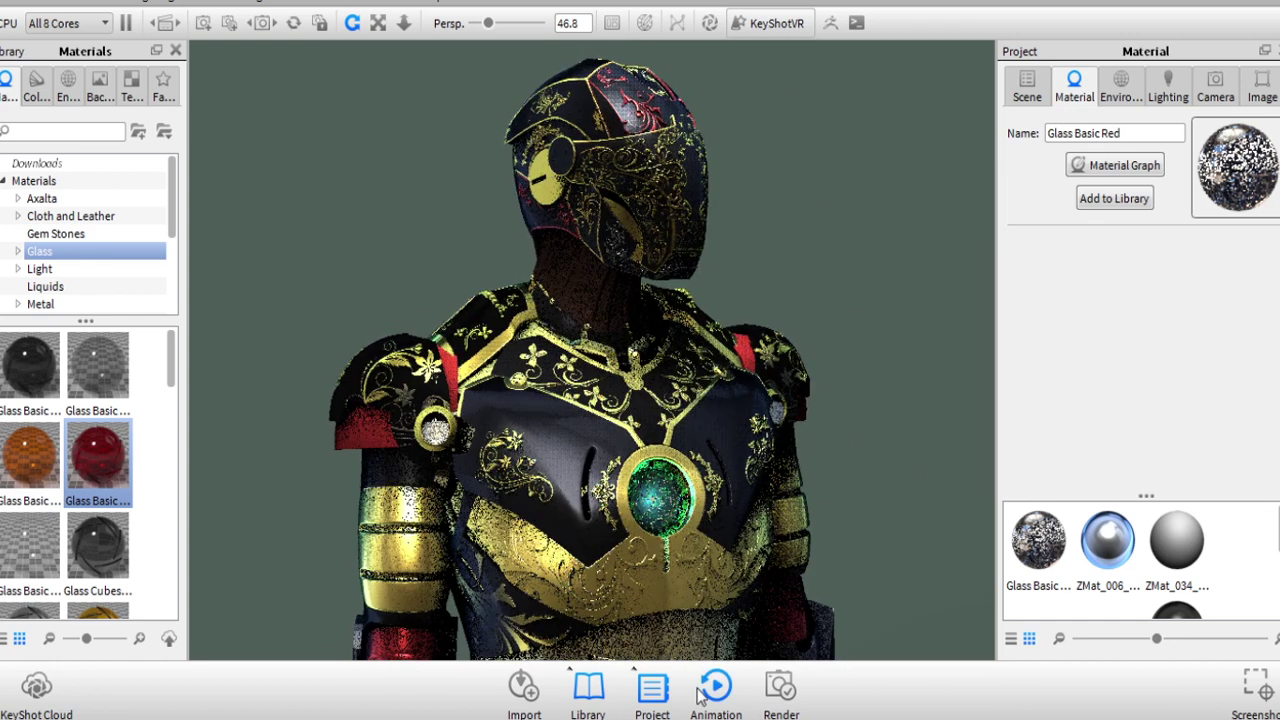
{"action": "left_click", "coordinate": [781, 688]}
{"action": "left_click", "coordinate": [283, 224]}
{"action": "left_click", "coordinate": [275, 238]}
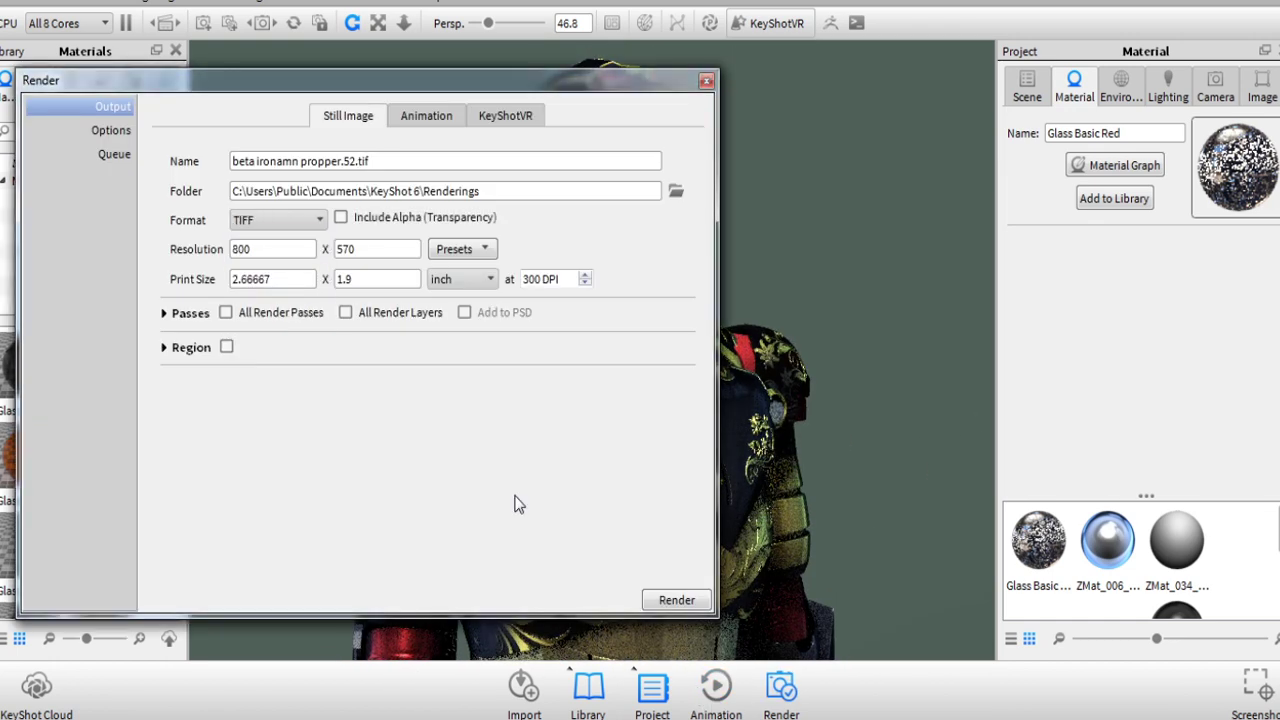
{"action": "left_click", "coordinate": [706, 82]}
Step: Orbit and zoom to a frontal close-up of the chest arc reactor lens
{"action": "left_click_drag", "start_coordinate": [309, 491], "coordinate": [585, 491]}
{"action": "scroll", "coordinate": [600, 420], "scroll_direction": "up", "scroll_amount": 5}
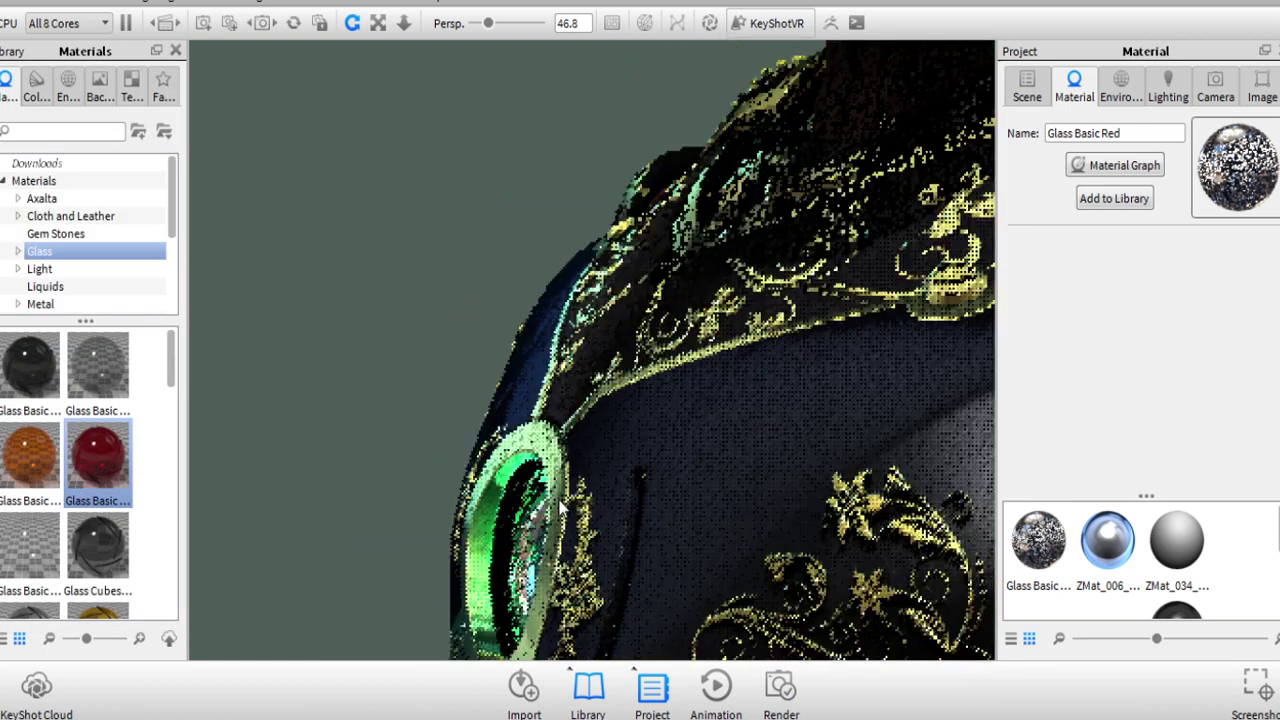
{"action": "scroll", "coordinate": [737, 372], "scroll_direction": "up", "scroll_amount": 3}
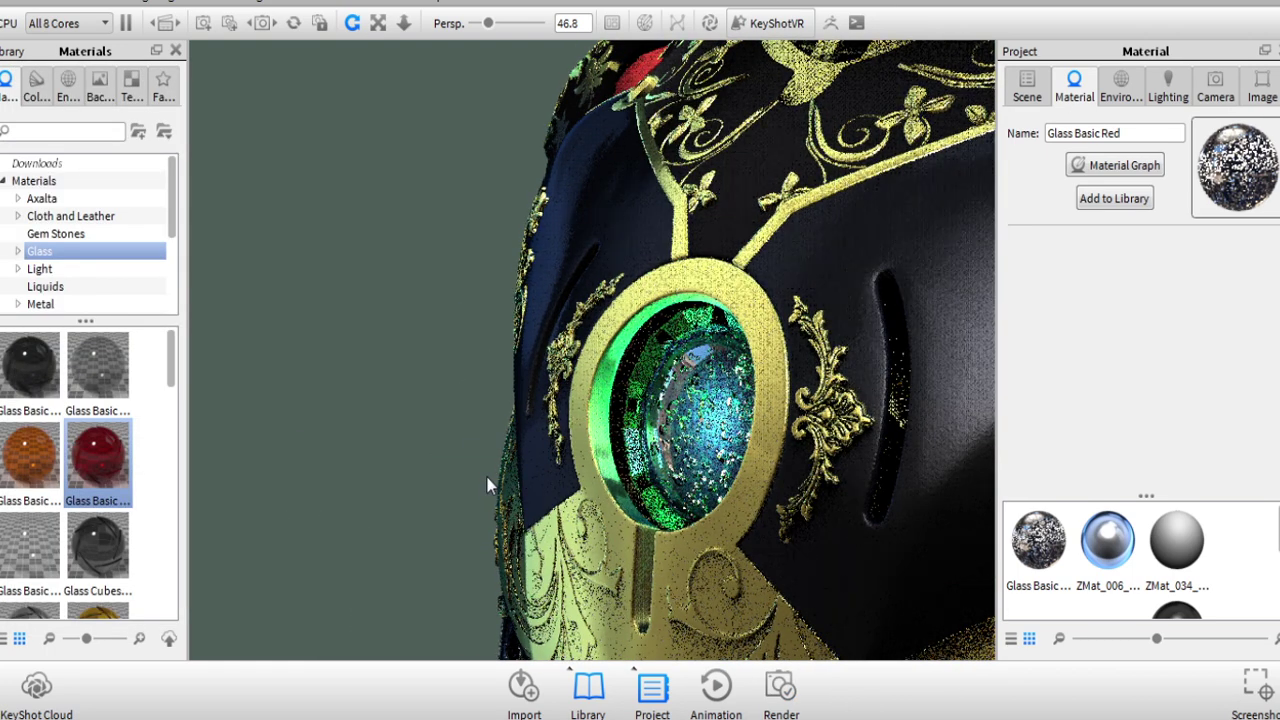
{"action": "left_click_drag", "start_coordinate": [487, 483], "coordinate": [706, 250]}
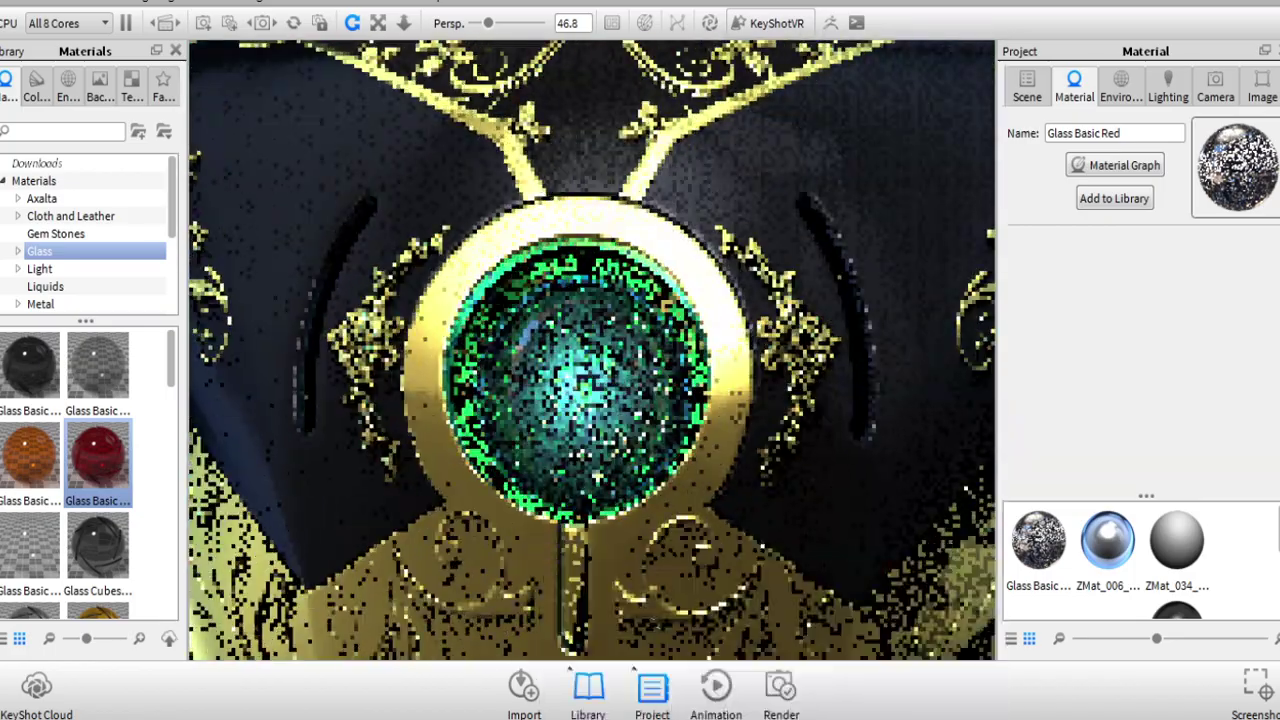
{"action": "left_click_drag", "start_coordinate": [706, 250], "coordinate": [677, 641]}
{"action": "left_click", "coordinate": [677, 641]}
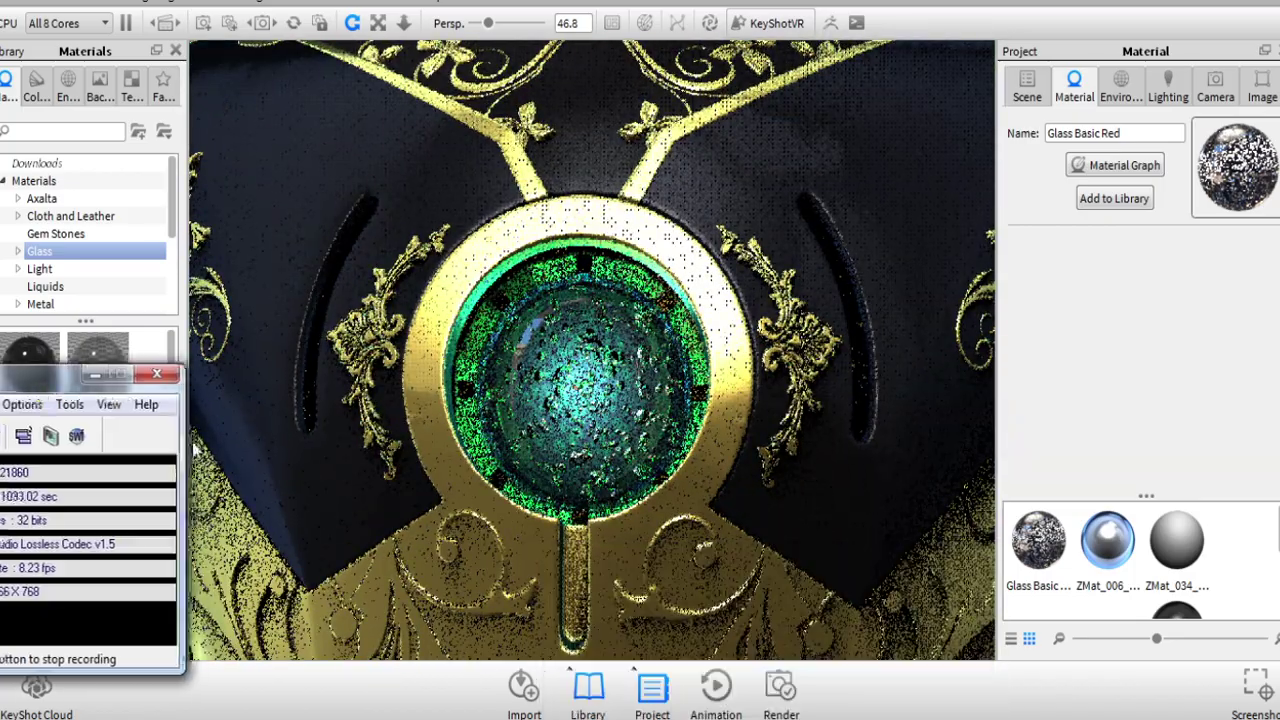
{"action": "left_click_drag", "start_coordinate": [35, 395], "coordinate": [404, 395]}
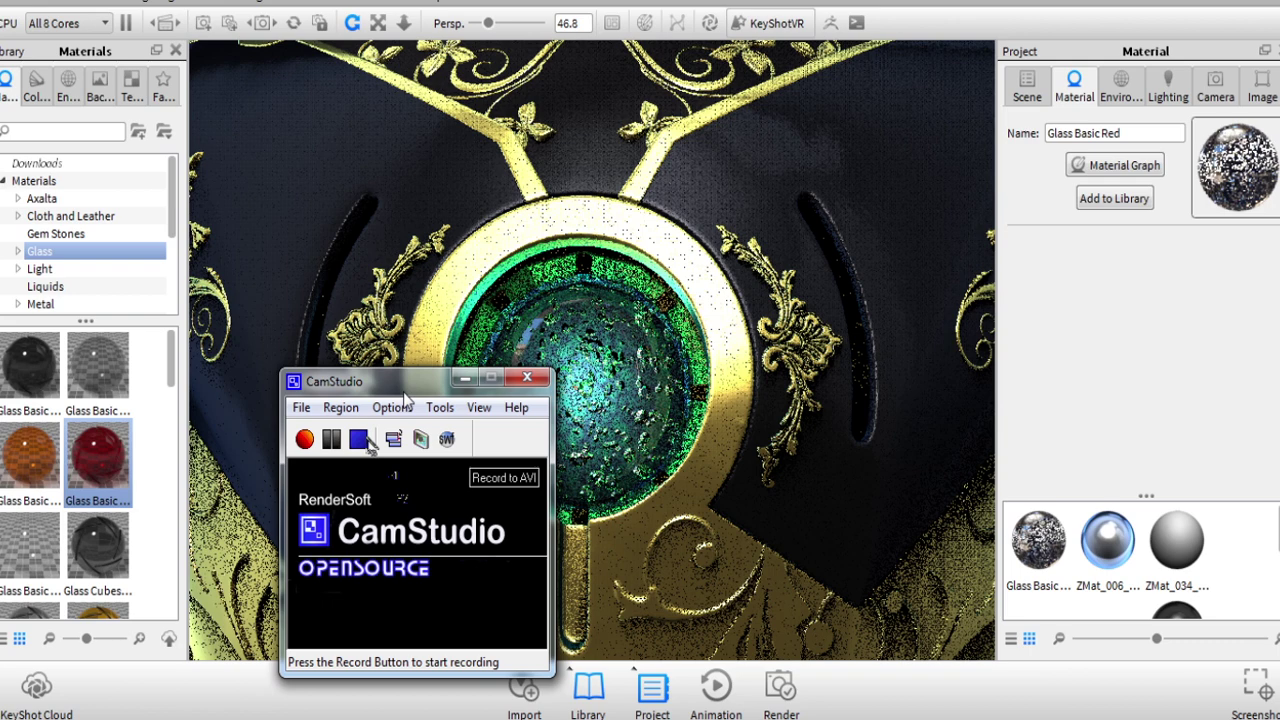